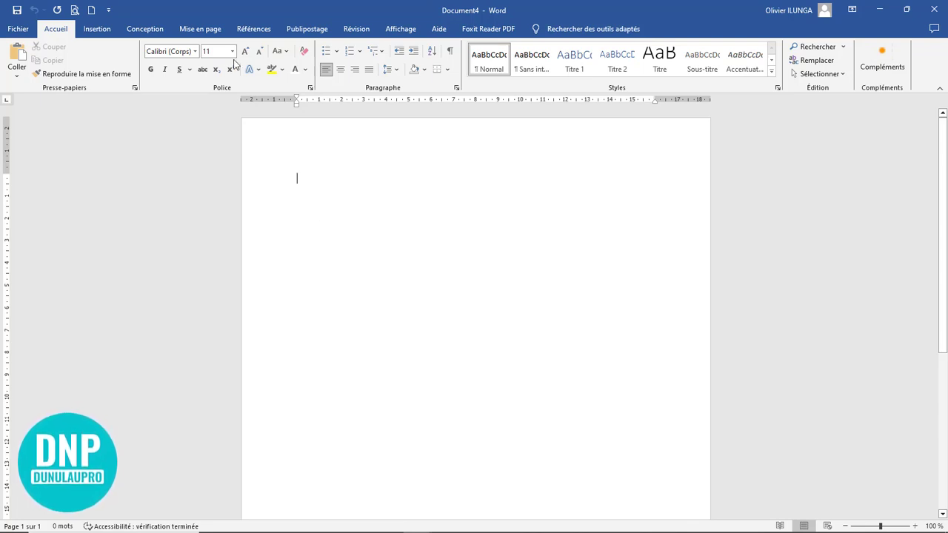
- Show the Mise en page (page layout) options for the blank document
left_click(202, 32)
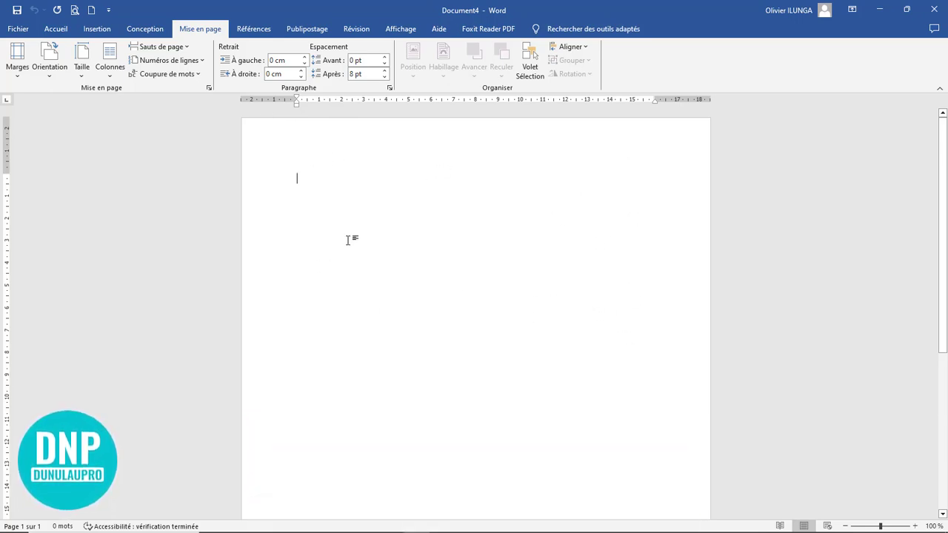
- Switch the page orientation to landscape (Paysage) and start zooming out
left_click(49, 75)
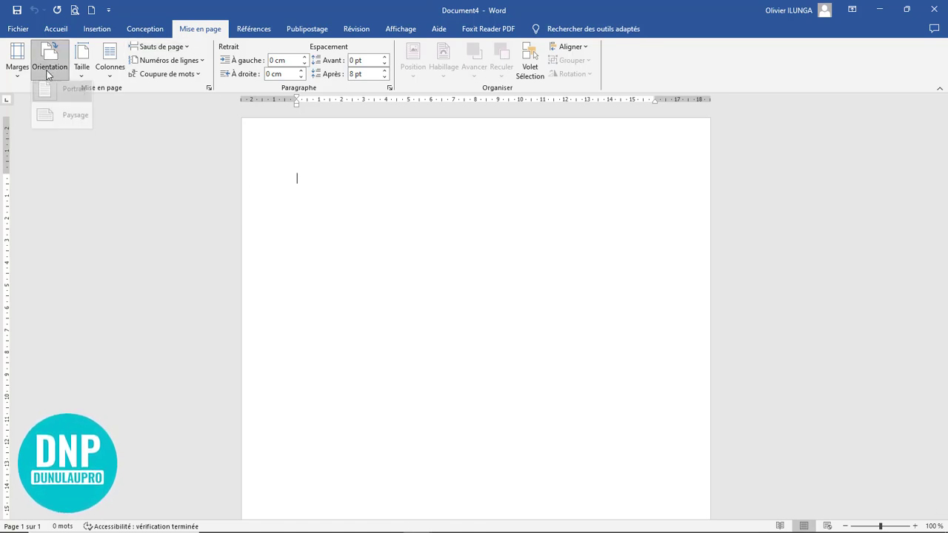
left_click(68, 122)
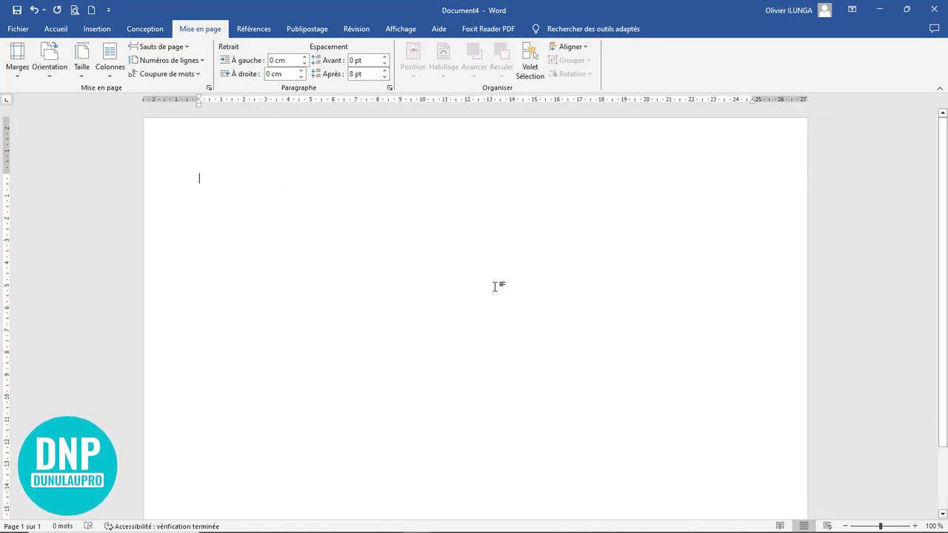
left_click(845, 526)
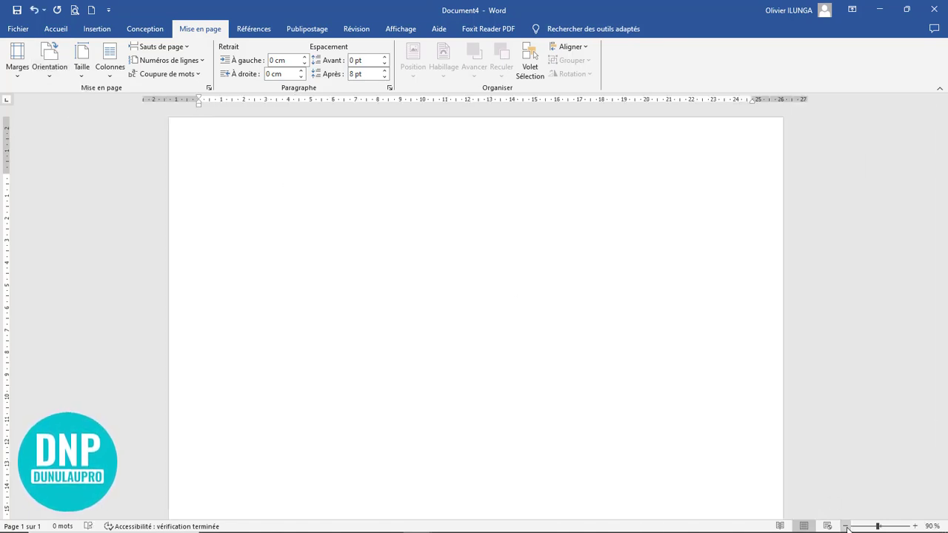
left_click(845, 526)
left_click(846, 526)
- Look over the landscape page and settle the zoom at about 80%
scroll(614, 326, "down", 4)
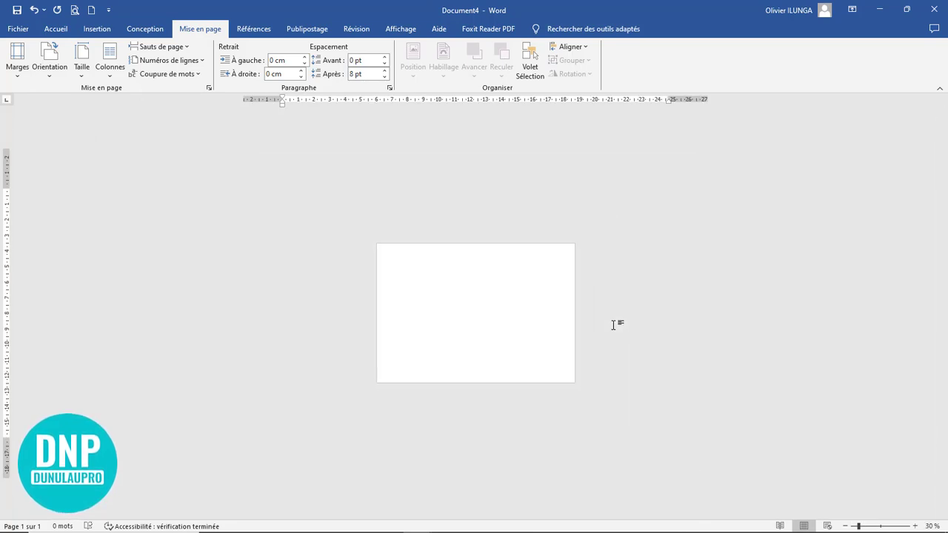
scroll(615, 327, "up", 4)
scroll(613, 324, "up", 1)
scroll(613, 324, "down", 2)
scroll(614, 324, "down", 2)
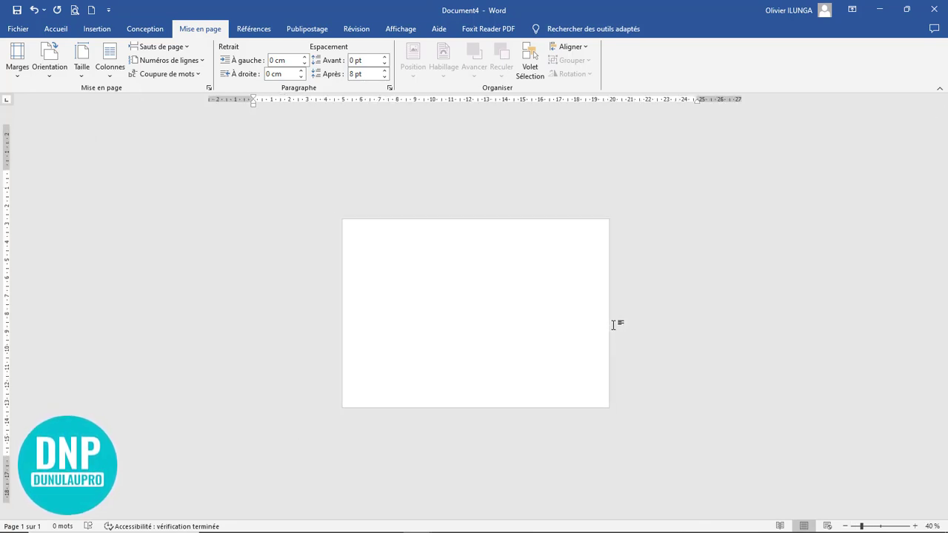
scroll(613, 324, "up", 4)
scroll(614, 323, "up", 1)
scroll(613, 324, "up", 1)
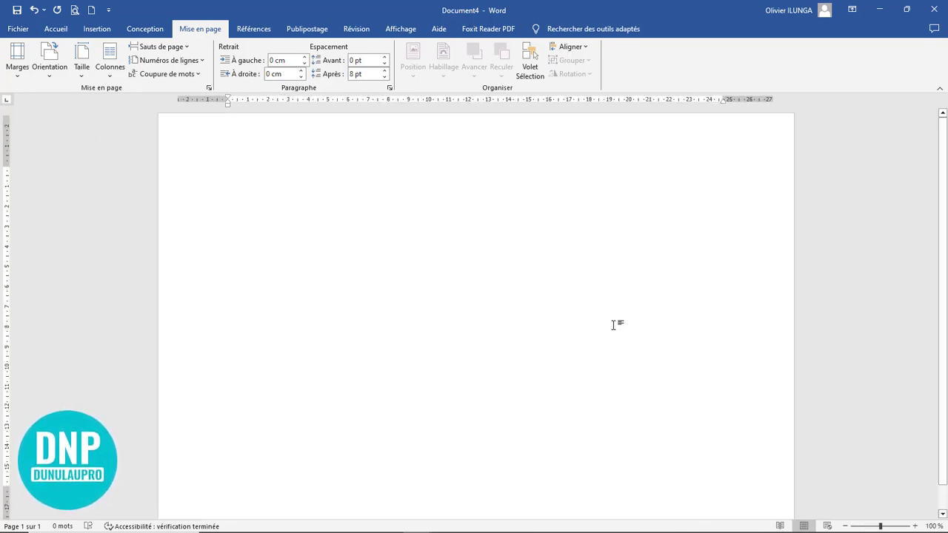
scroll(613, 324, "down", 1)
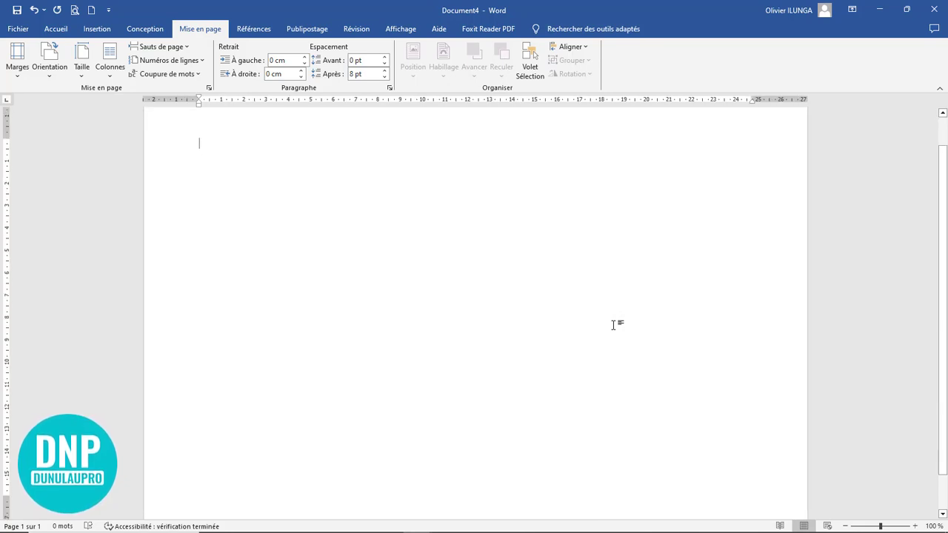
scroll(613, 324, "up", 1)
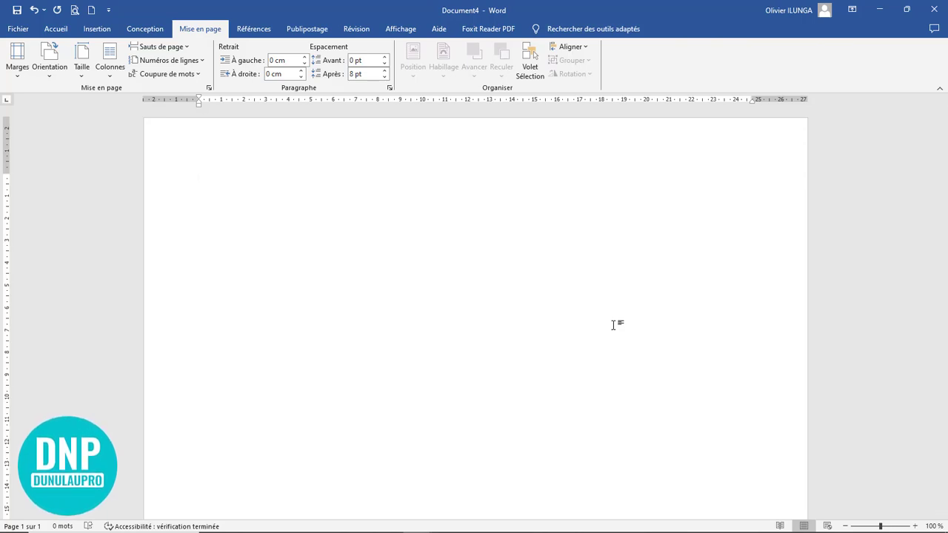
scroll(614, 324, "down", 1)
scroll(628, 313, "down", 1)
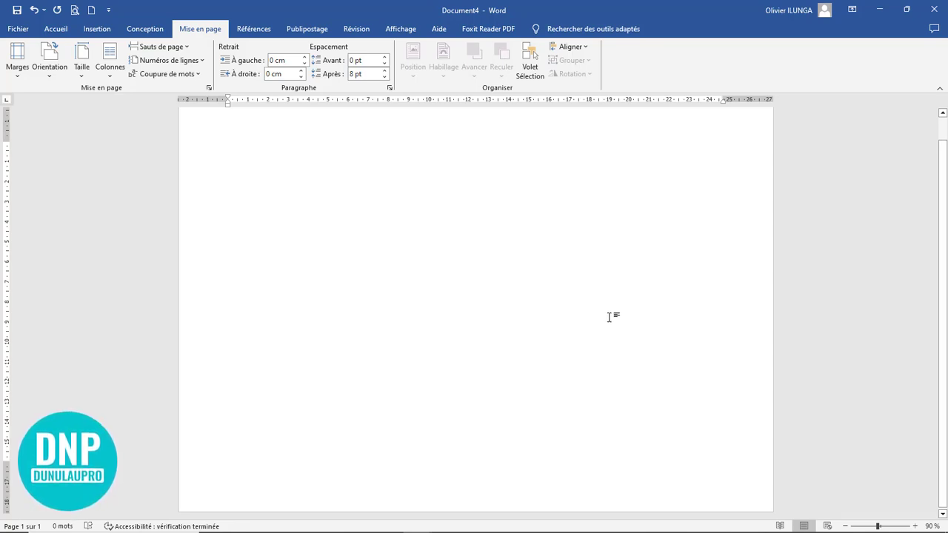
scroll(610, 316, "up", 1)
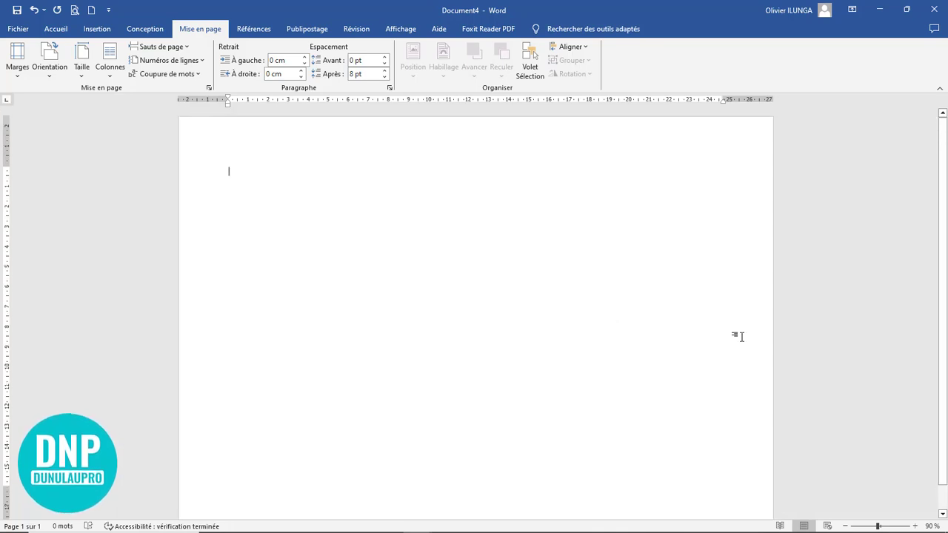
left_click(845, 525)
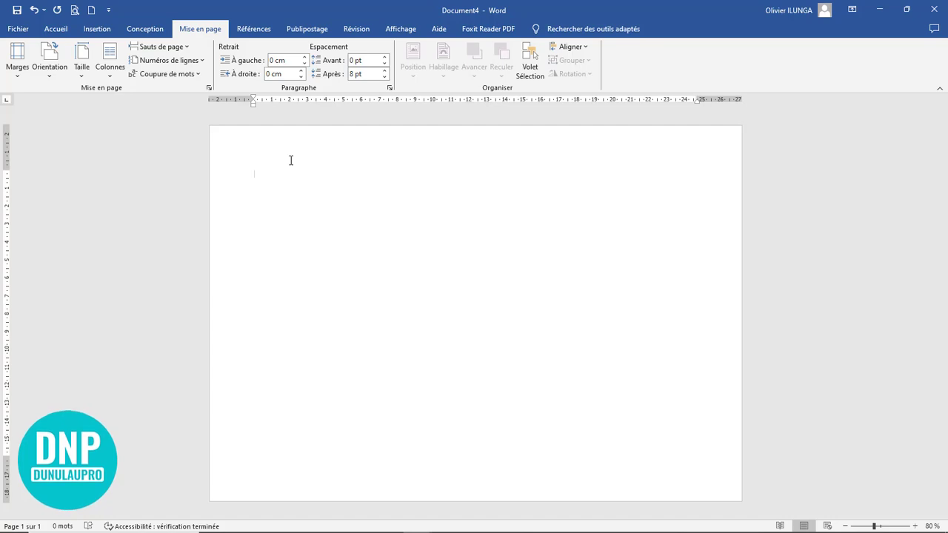
- Draw a Double vague (double-wave) shape on the page
left_click(96, 30)
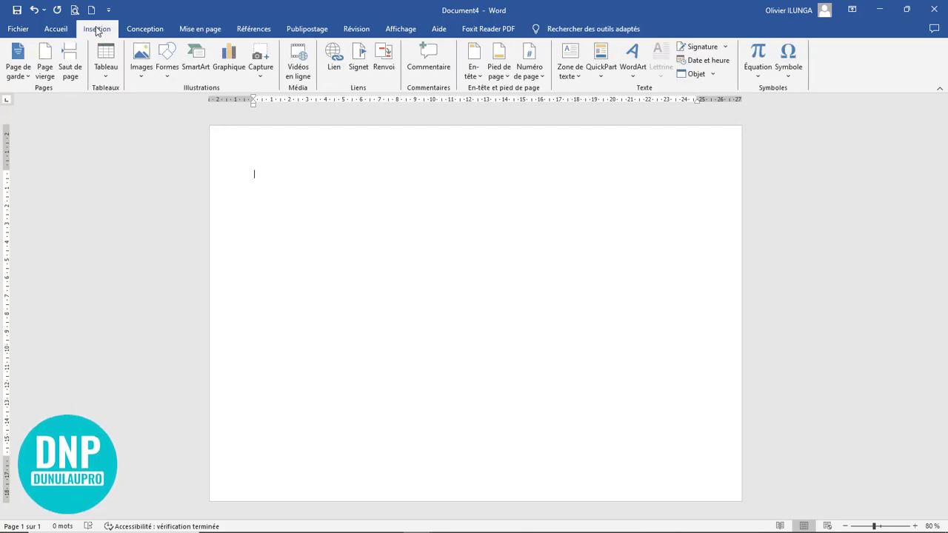
left_click(168, 73)
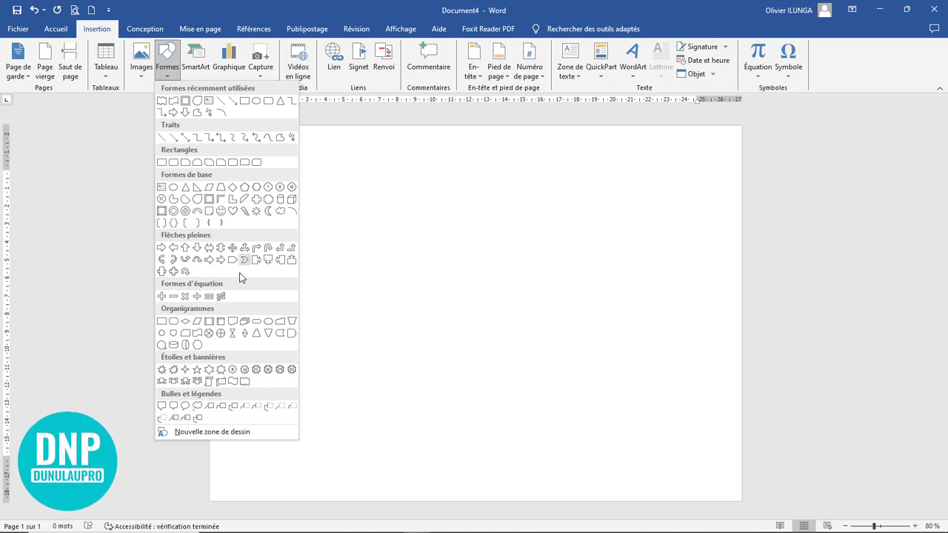
left_click(245, 382)
left_click_drag(319, 192, 577, 284)
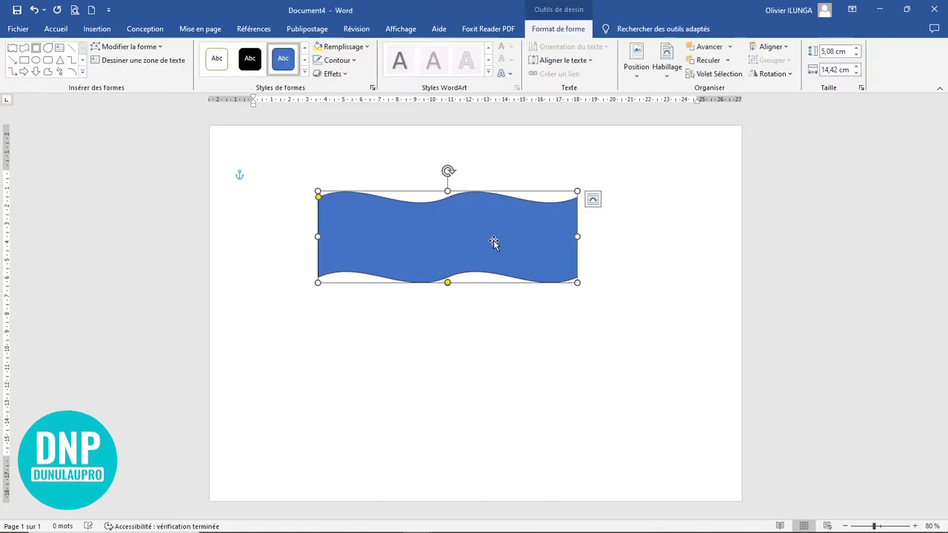
- Rotate the wave, move it into the top-right corner and widen it to 5,35 × 16,93 cm
left_click_drag(448, 171, 464, 176)
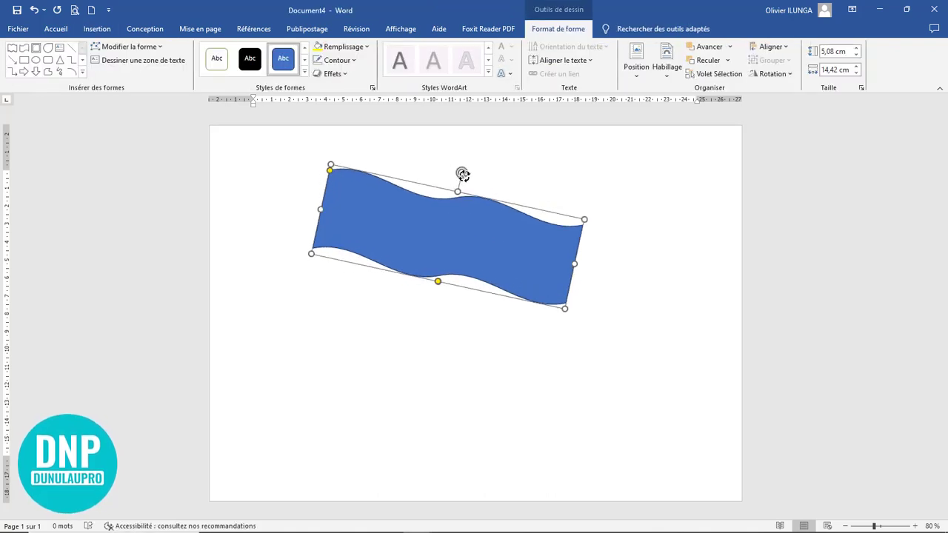
mouse_move(484, 255)
left_mouse_down()
mouse_move(514, 254)
mouse_move(674, 145)
mouse_move(652, 133)
left_mouse_up()
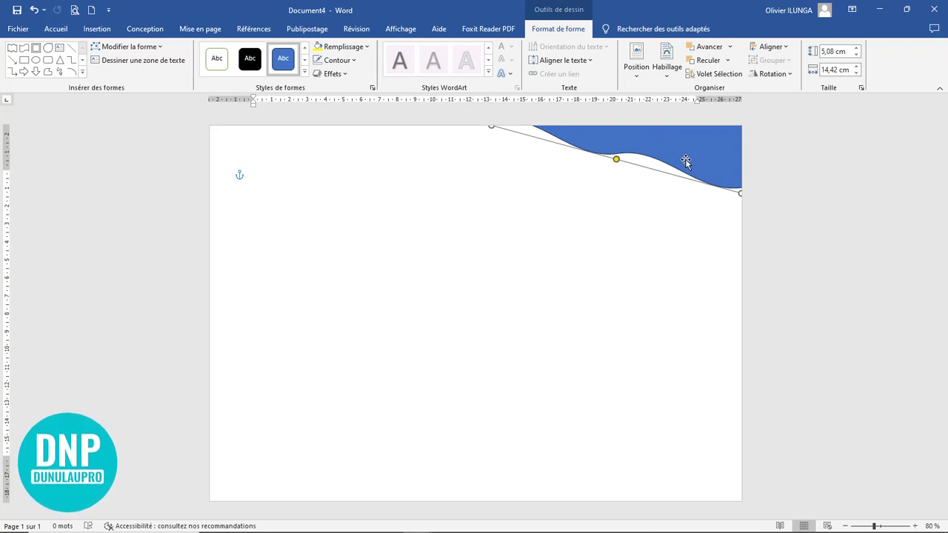
left_click_drag(687, 159, 689, 170)
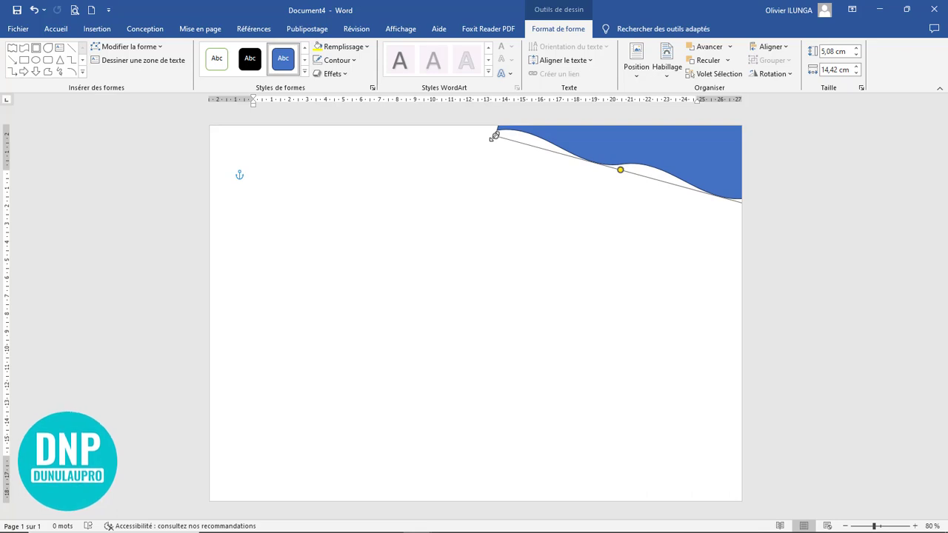
left_click_drag(494, 136, 451, 129)
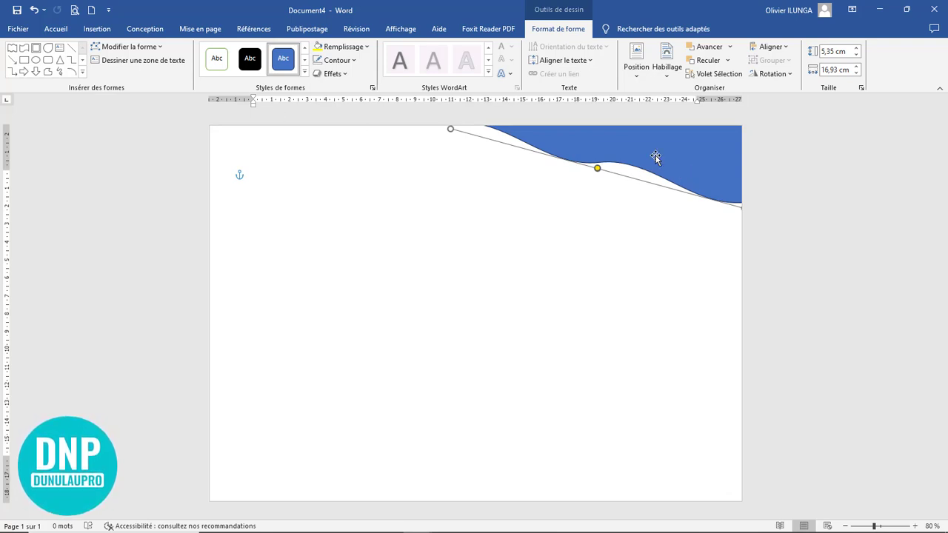
scroll(673, 249, "up", 2, "ctrl")
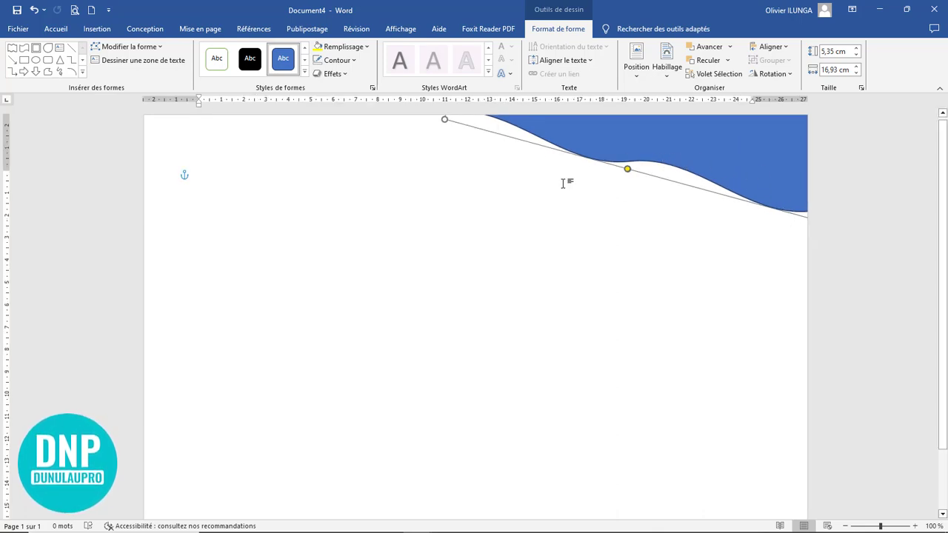
- Remove the wave banner's outline with Sans contour
left_click(343, 62)
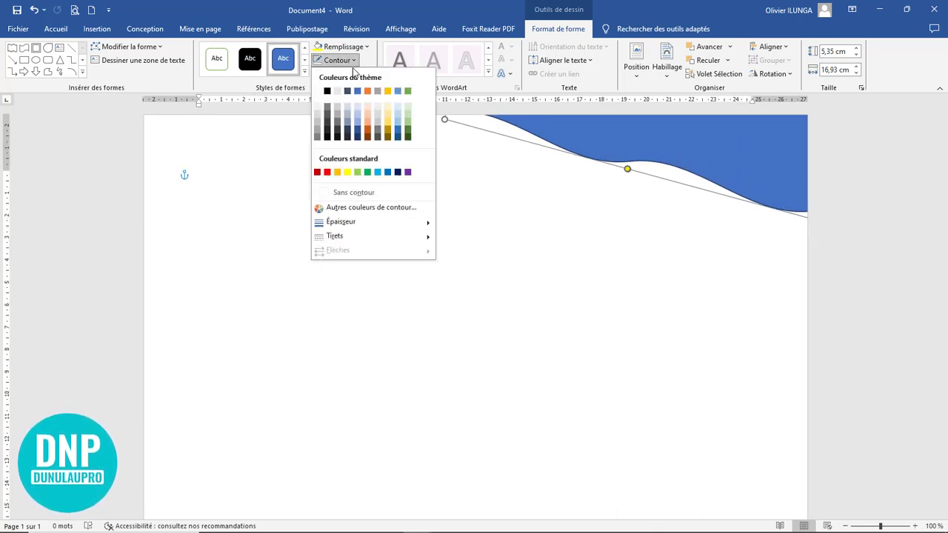
left_click(360, 192)
left_click(717, 251)
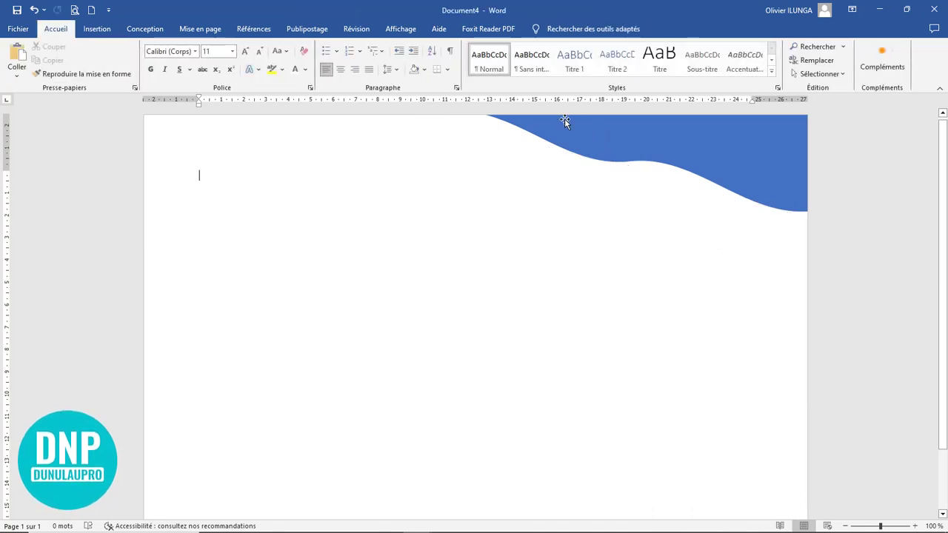
left_click(756, 172)
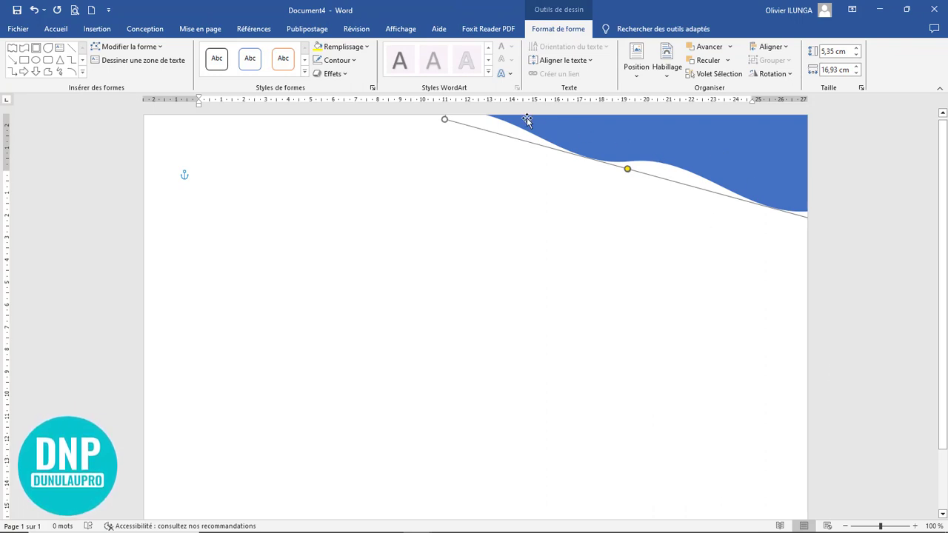
- Fill the wave with Bleu foncé and nudge it down slightly
left_click(361, 49)
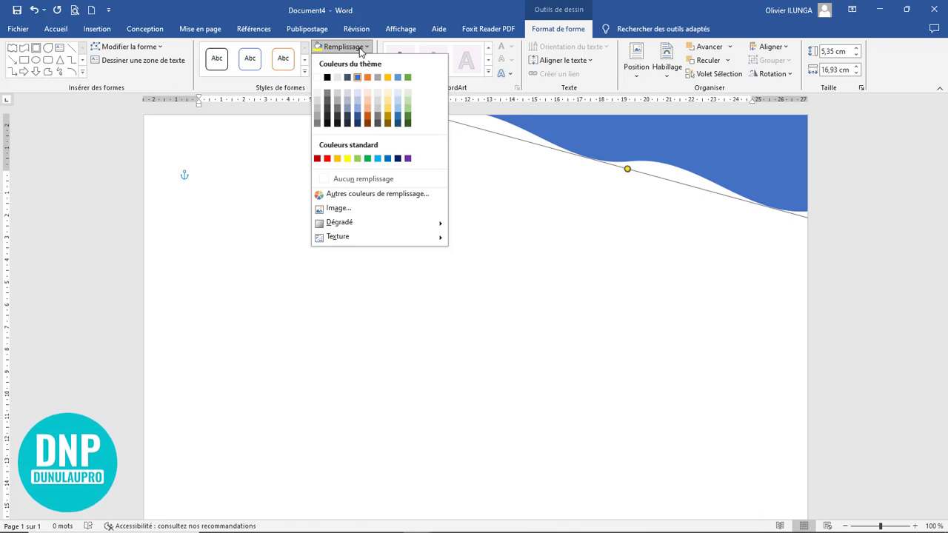
left_click(398, 160)
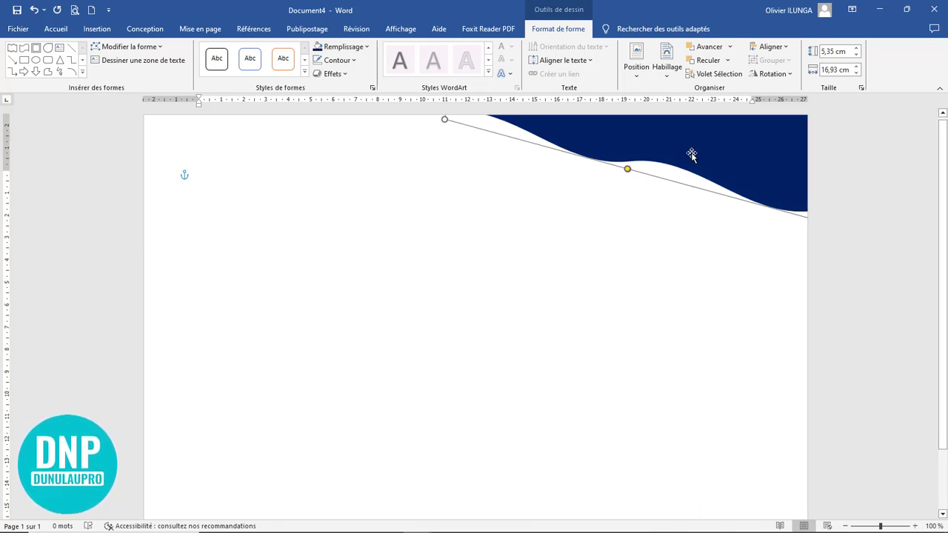
key("Escape")
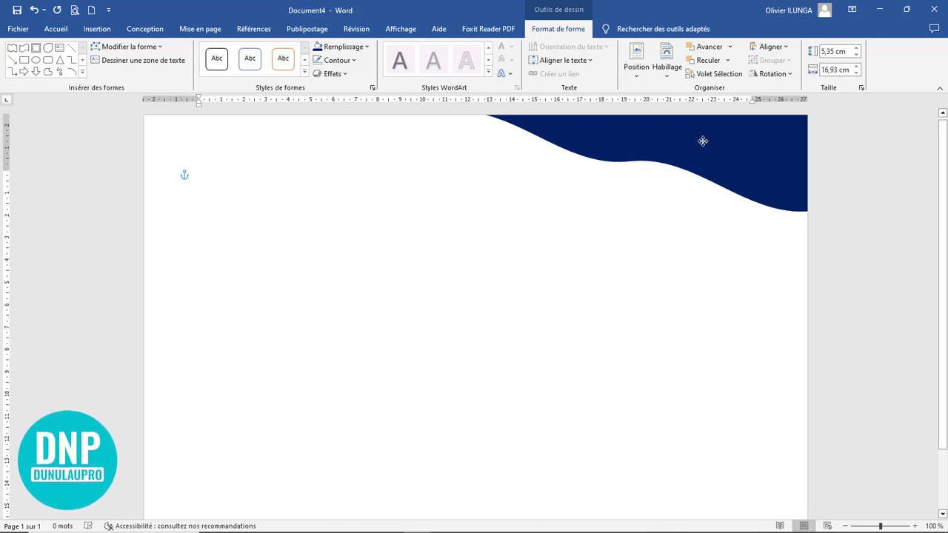
left_click_drag(703, 141, 702, 144)
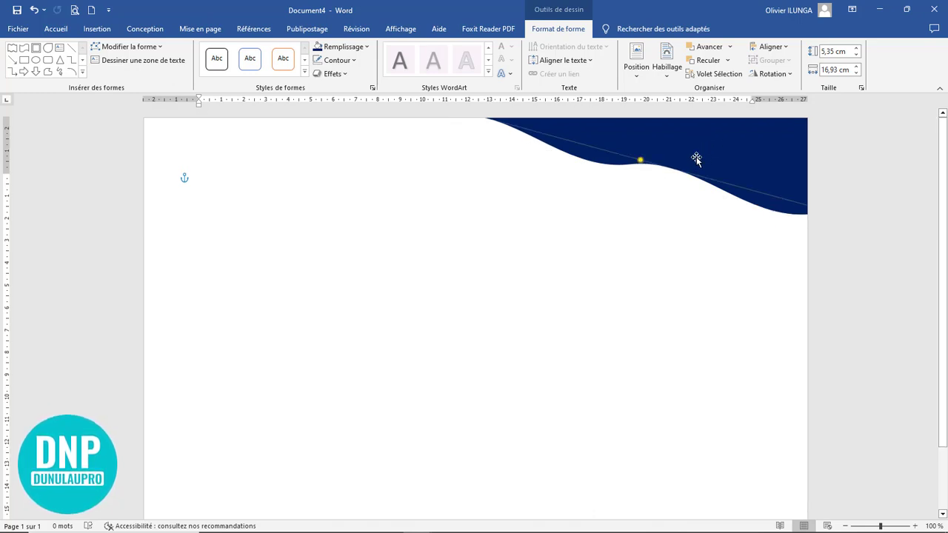
- Fill the top wave copy with a lighter blue and adjust its curve
left_click(360, 48)
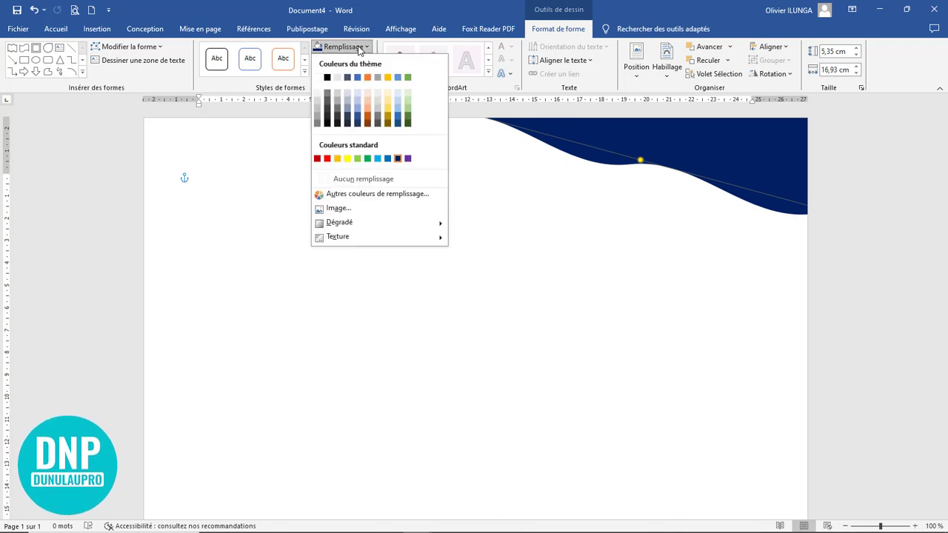
left_click(387, 158)
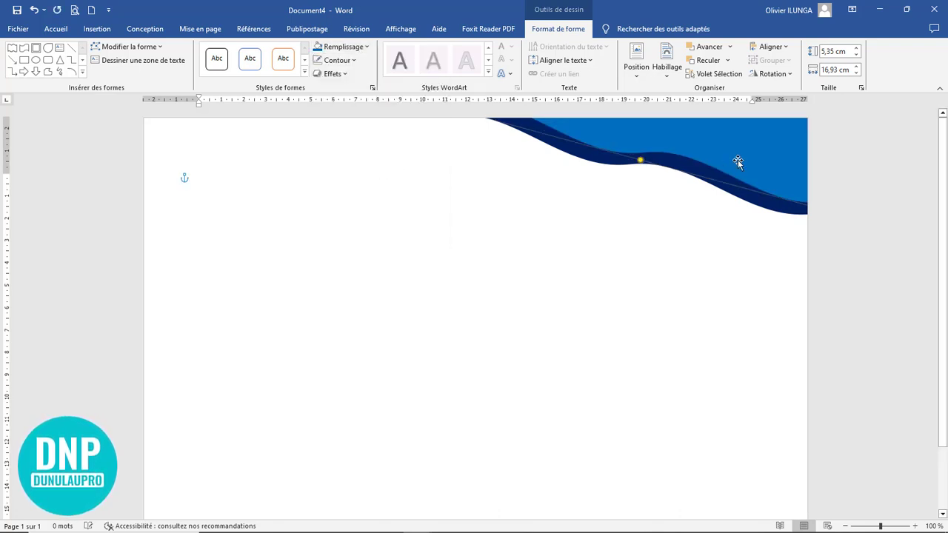
left_click_drag(731, 160, 720, 163)
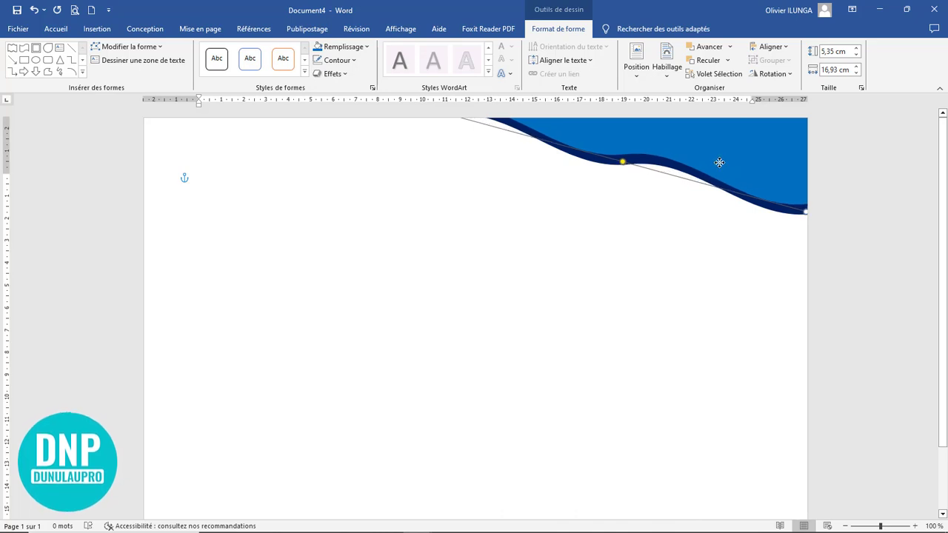
left_click_drag(720, 163, 716, 171)
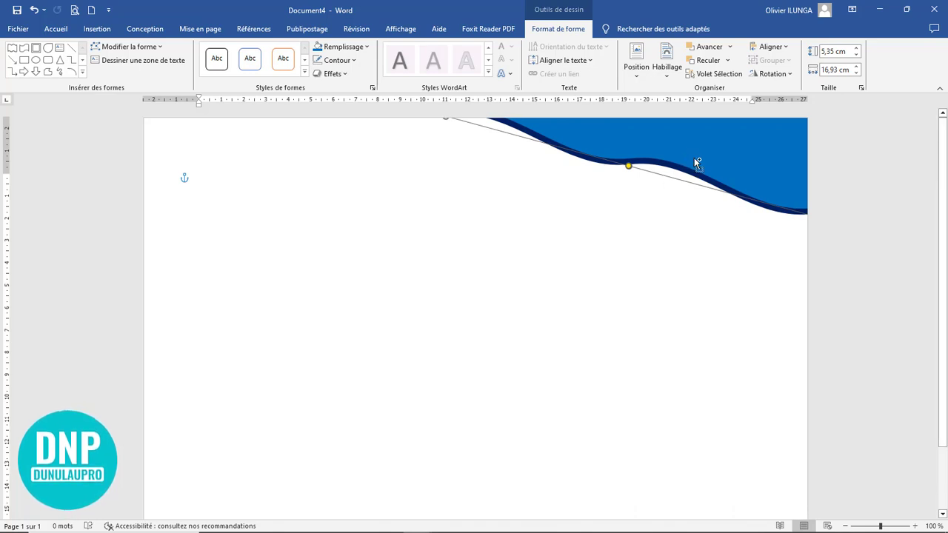
left_click(696, 153)
left_click(698, 152)
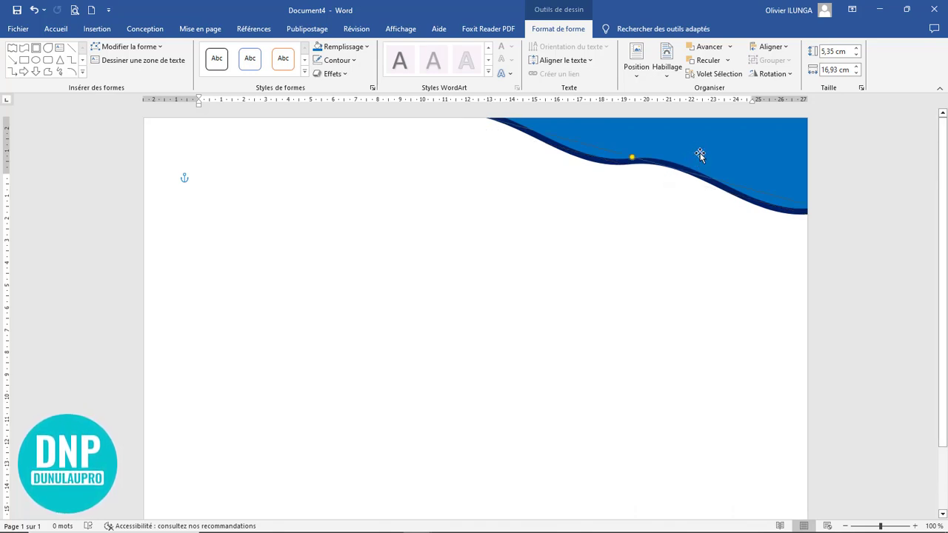
- Fill the front wave with dark gold (Or, Accentuation4, plus sombre 50 %) and nudge it into place
left_click(348, 49)
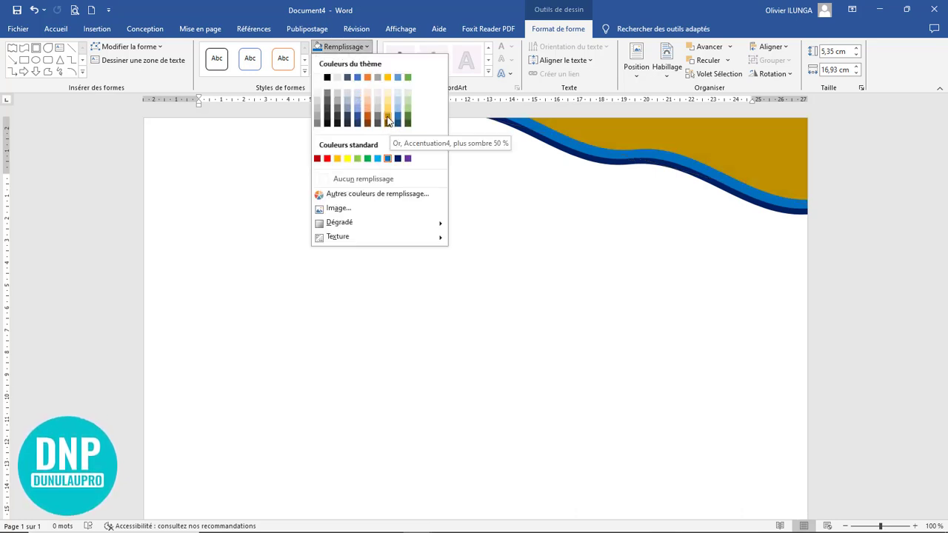
left_click(388, 120)
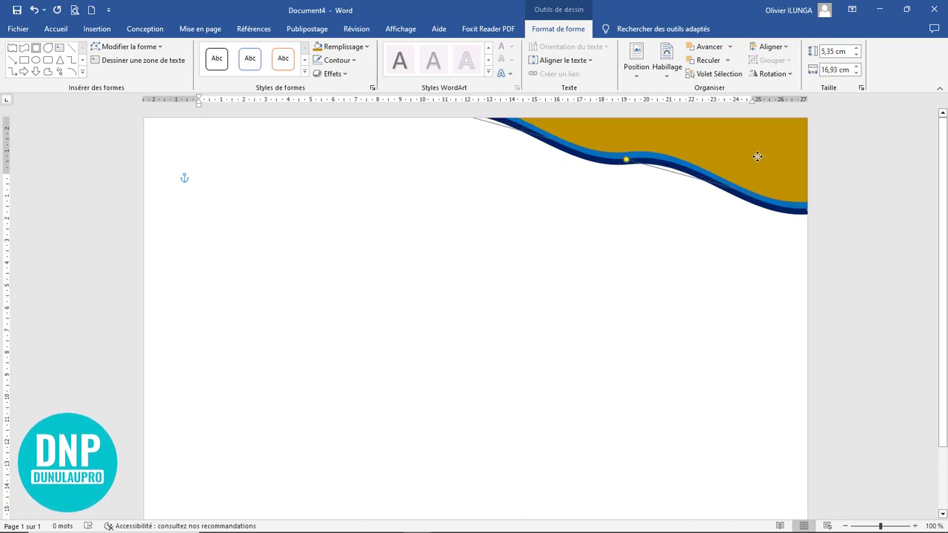
left_click_drag(759, 155, 759, 157)
left_click_drag(759, 158, 759, 155)
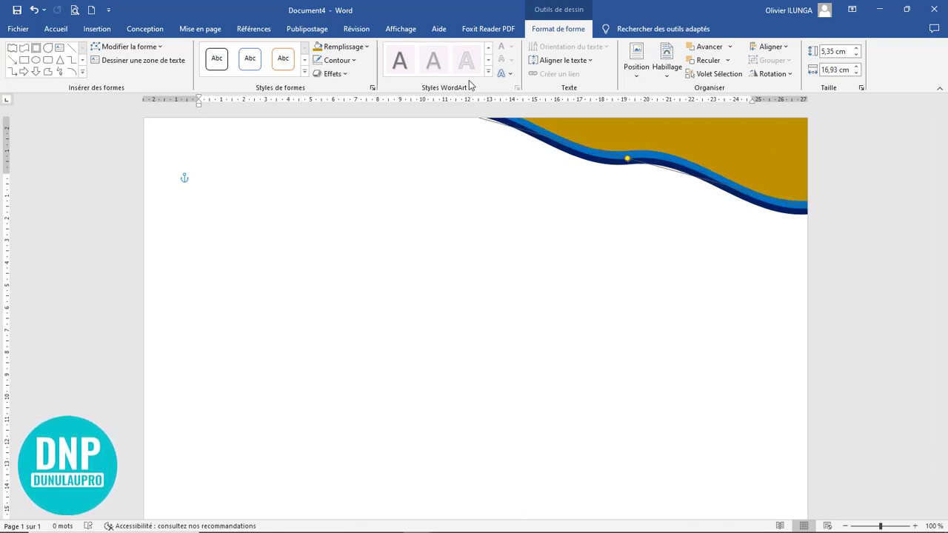
left_click_drag(625, 145, 624, 138)
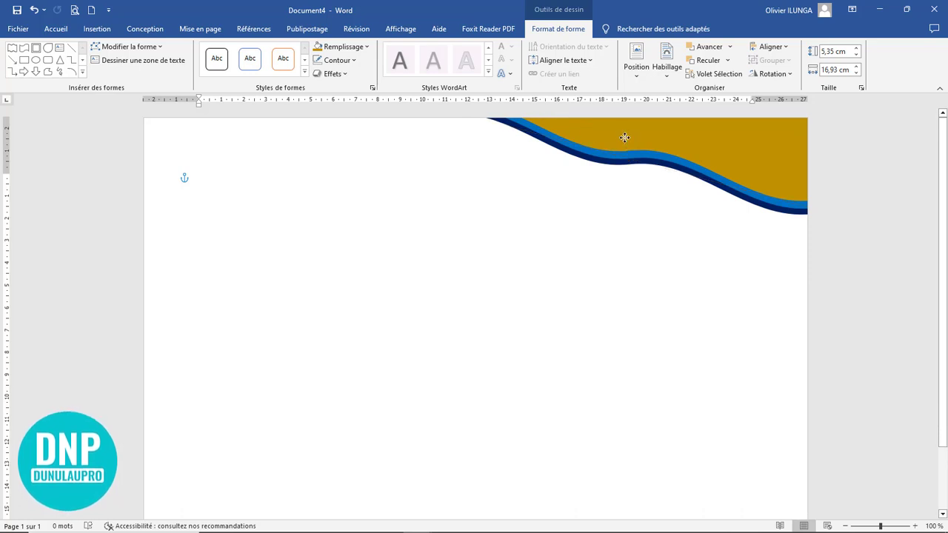
- Fill the front wave with dark blue (Bleu foncé)
left_click(626, 134)
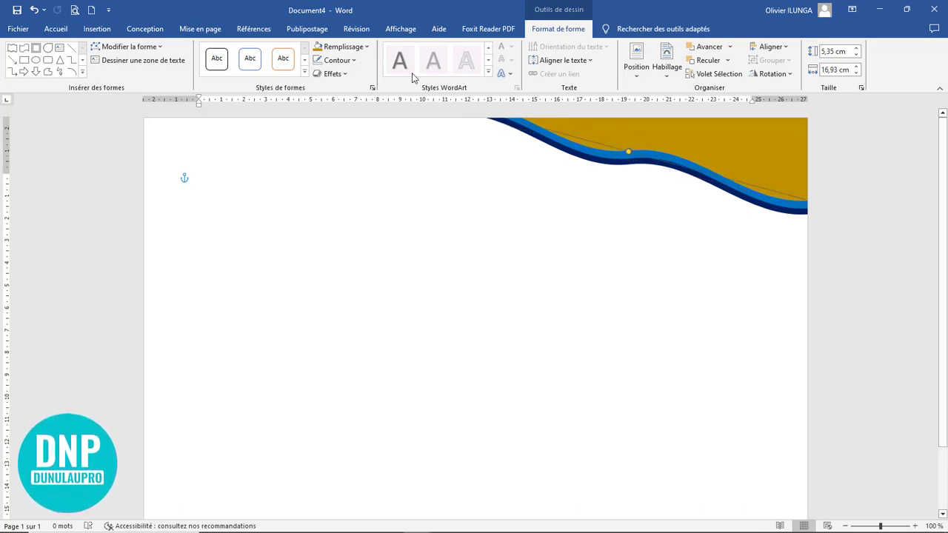
left_click(354, 50)
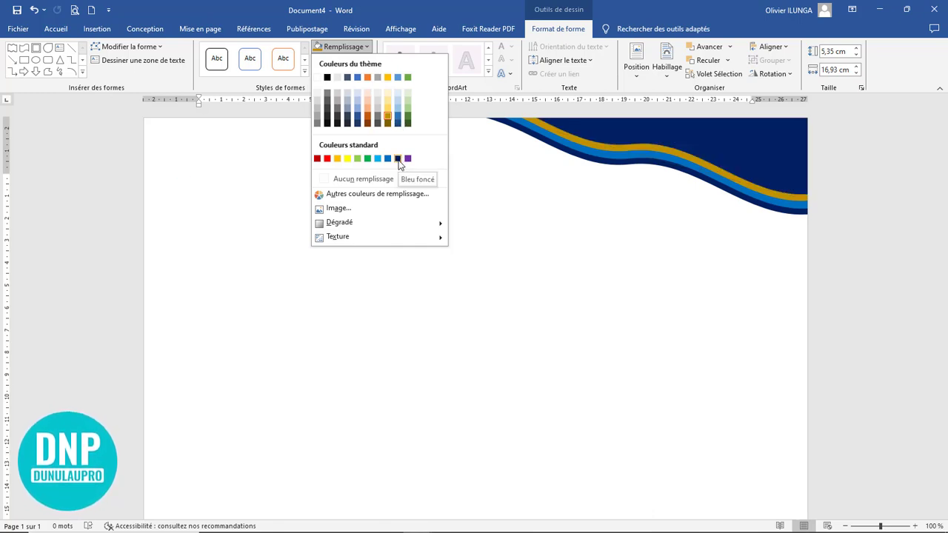
left_click(398, 158)
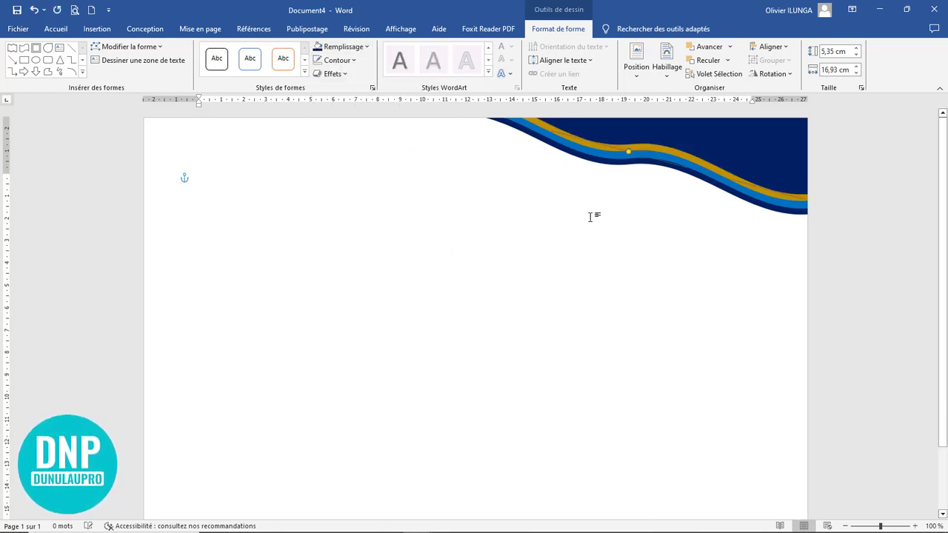
left_click(679, 251)
scroll(693, 217, "down", 3)
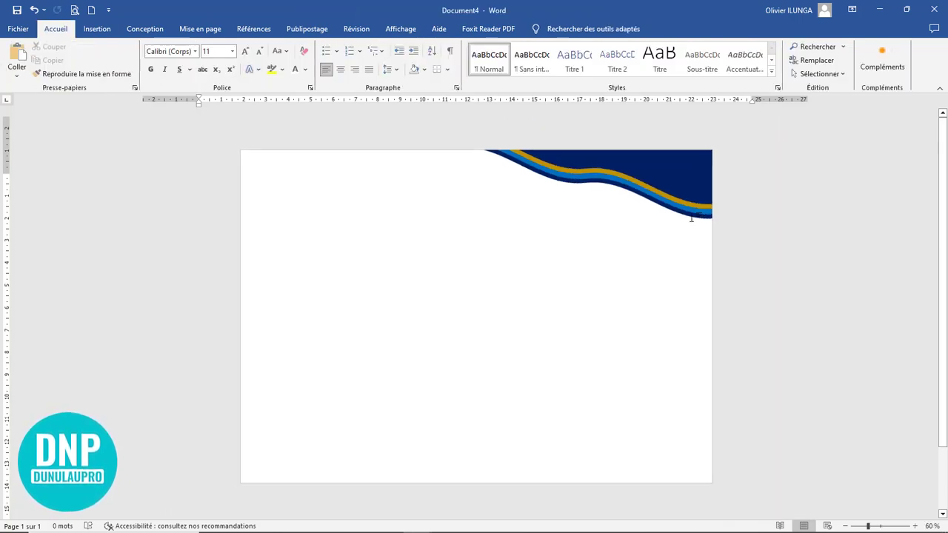
scroll(693, 217, "down", 1)
scroll(692, 217, "up", 2)
scroll(693, 217, "up", 1)
scroll(692, 217, "up", 2)
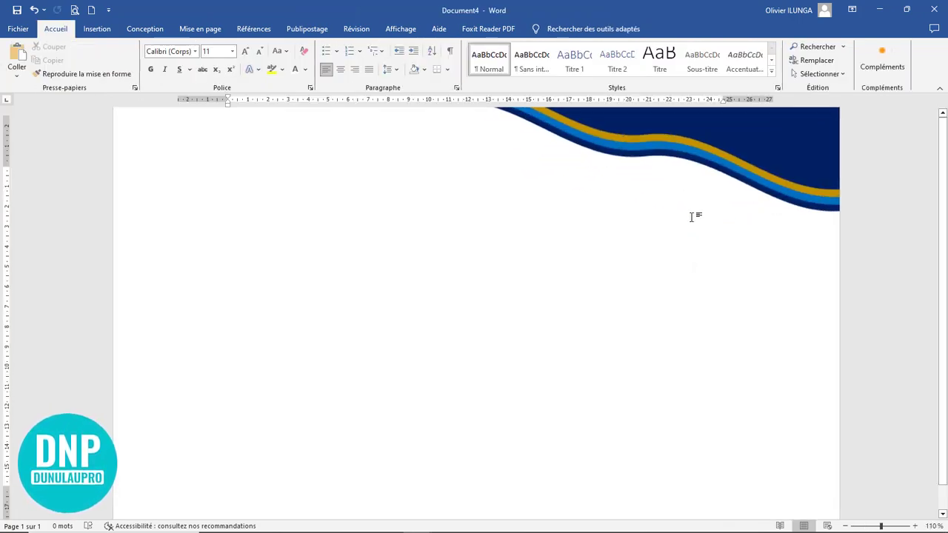
scroll(711, 204, "up", 1)
- Nudge the dark blue wave and reshape its edge near the top-left point
left_click(764, 142)
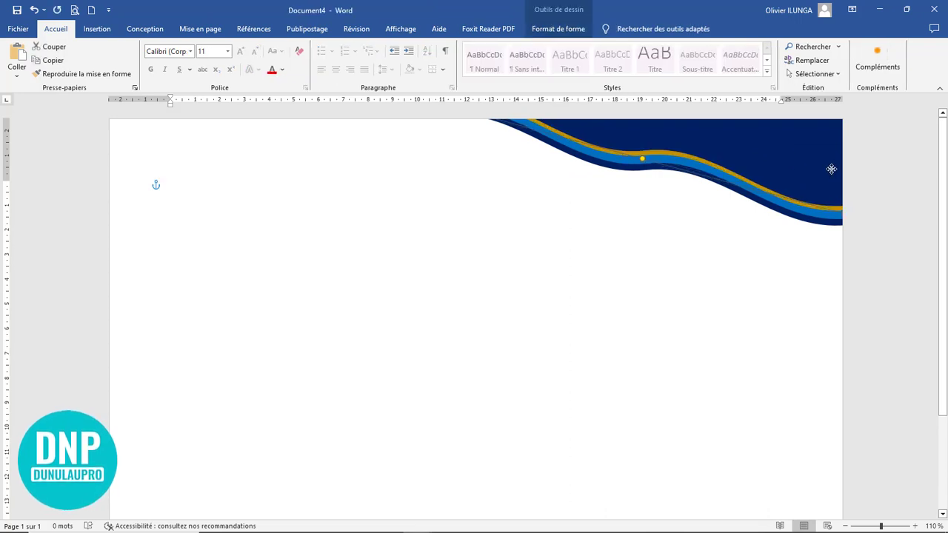
left_click_drag(833, 169, 841, 170)
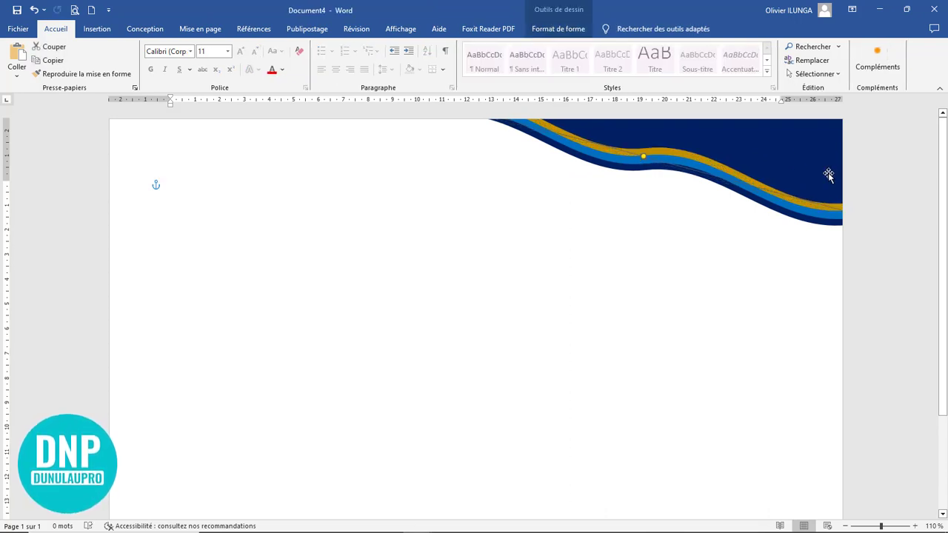
left_click(769, 249)
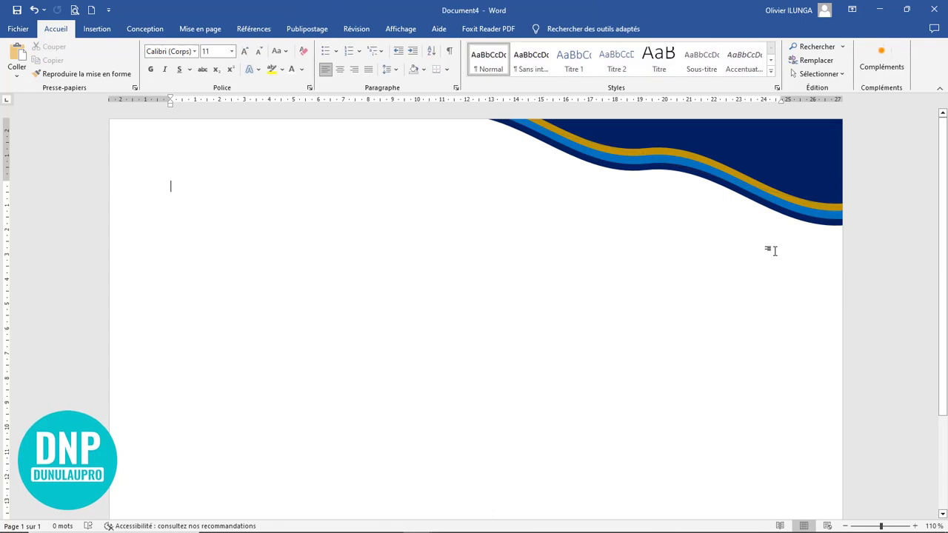
left_click(601, 167)
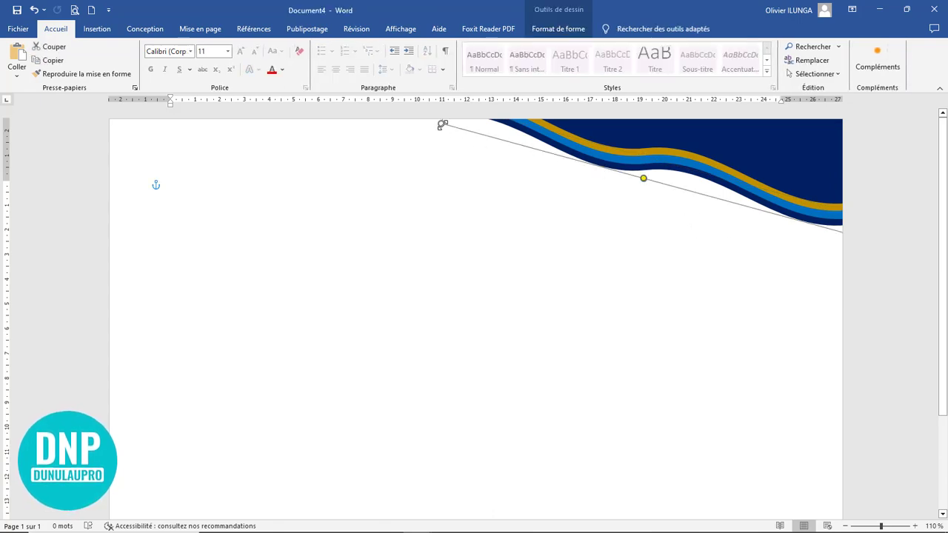
left_click_drag(441, 121, 443, 124)
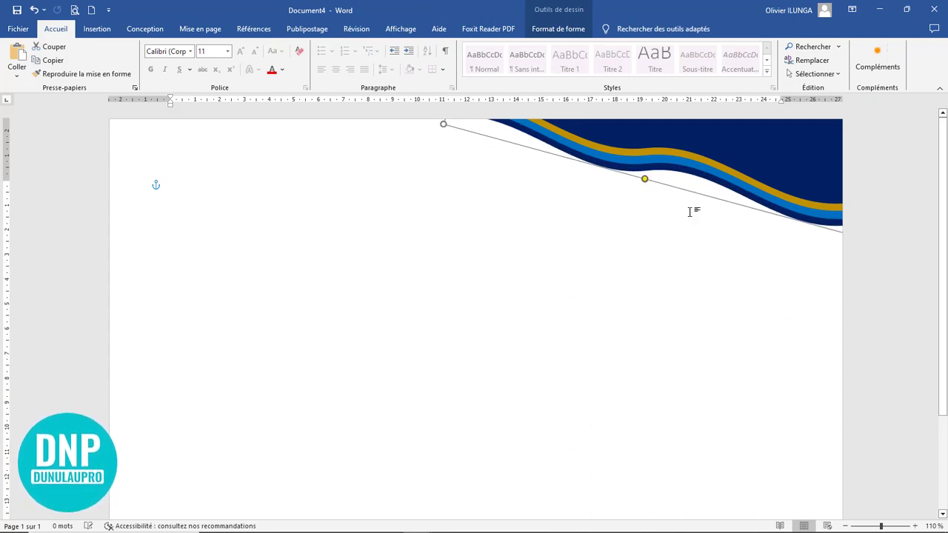
- Pull the wave's lower-right point down and shift it up so navy, gold and blue bands show
left_click(745, 250)
left_click(805, 221)
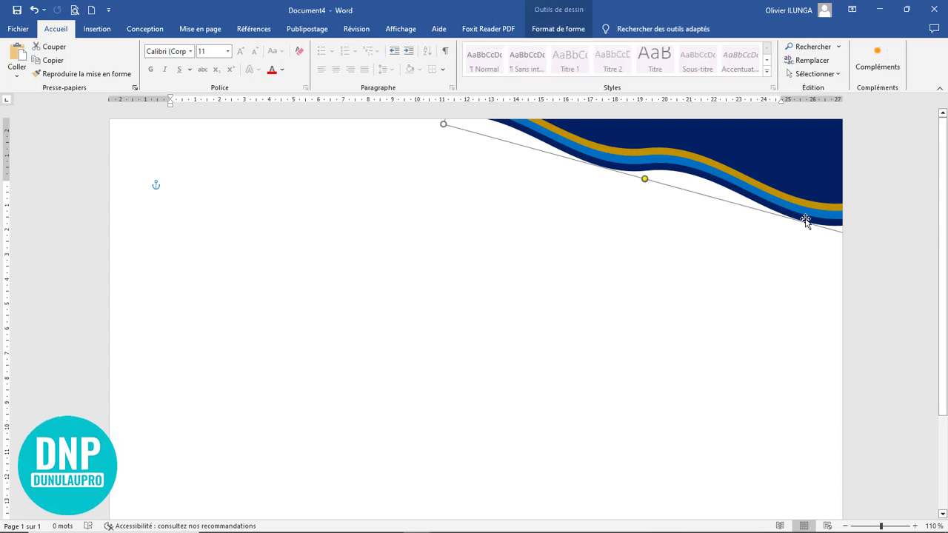
left_click_drag(805, 220, 814, 332)
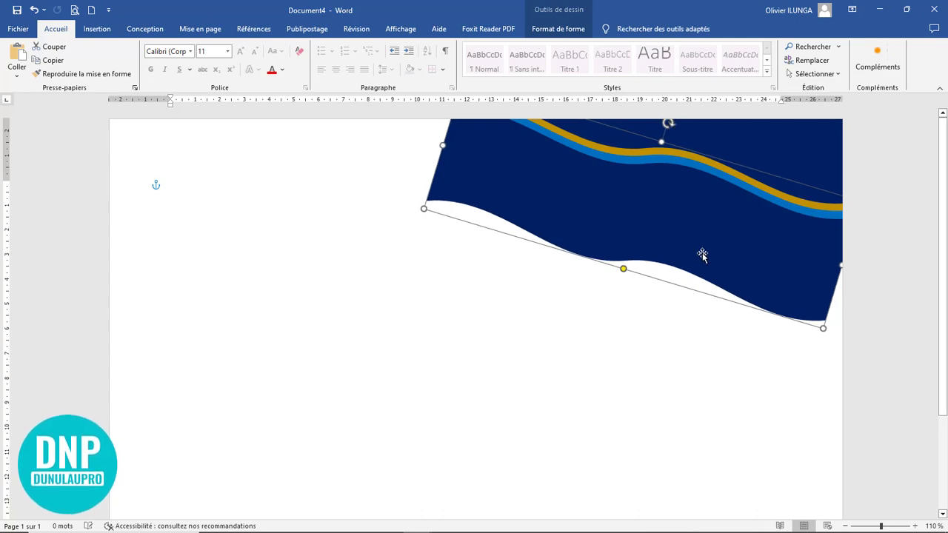
mouse_move(700, 252)
left_mouse_down()
mouse_move(723, 198)
mouse_move(763, 196)
mouse_move(745, 187)
left_mouse_up()
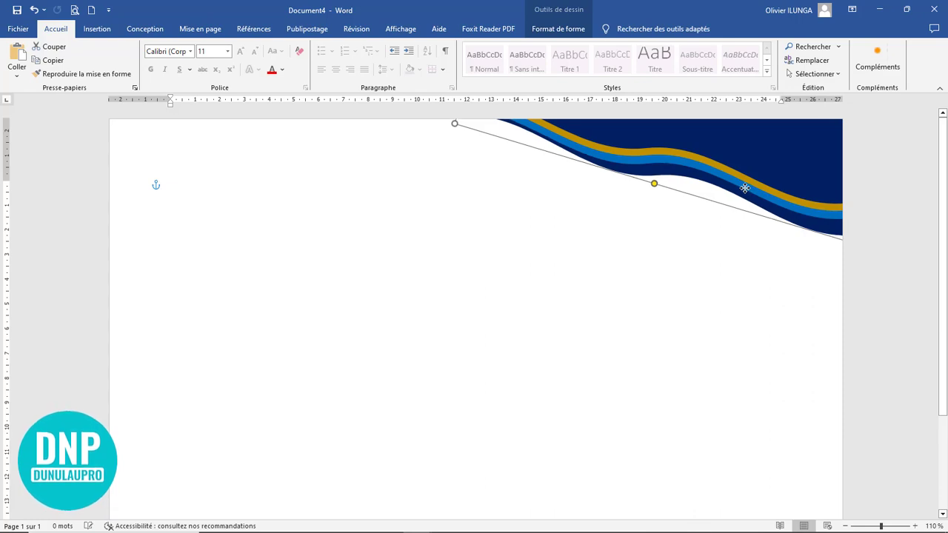
left_click(741, 276)
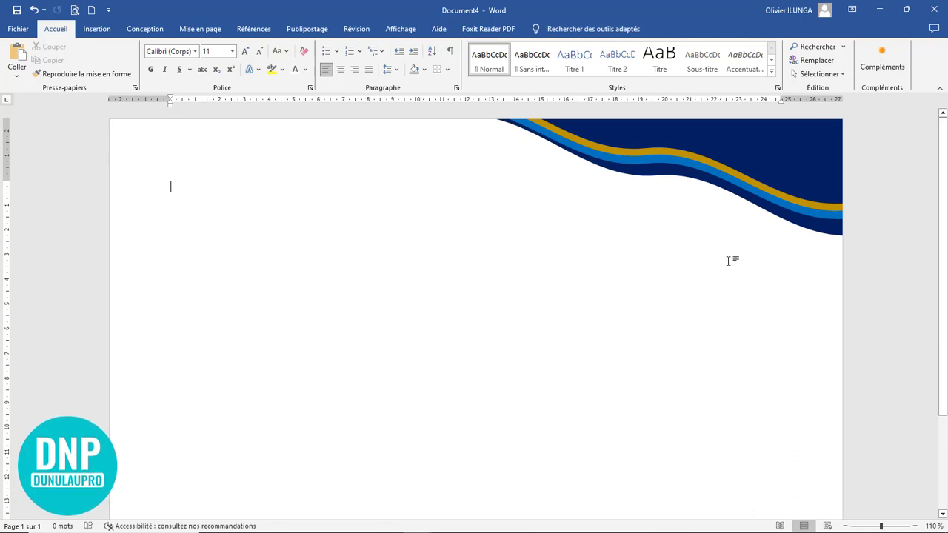
left_click(749, 149)
- Select all the wave layers and Ctrl+drag a duplicate down-left to mid-page
left_click(717, 248)
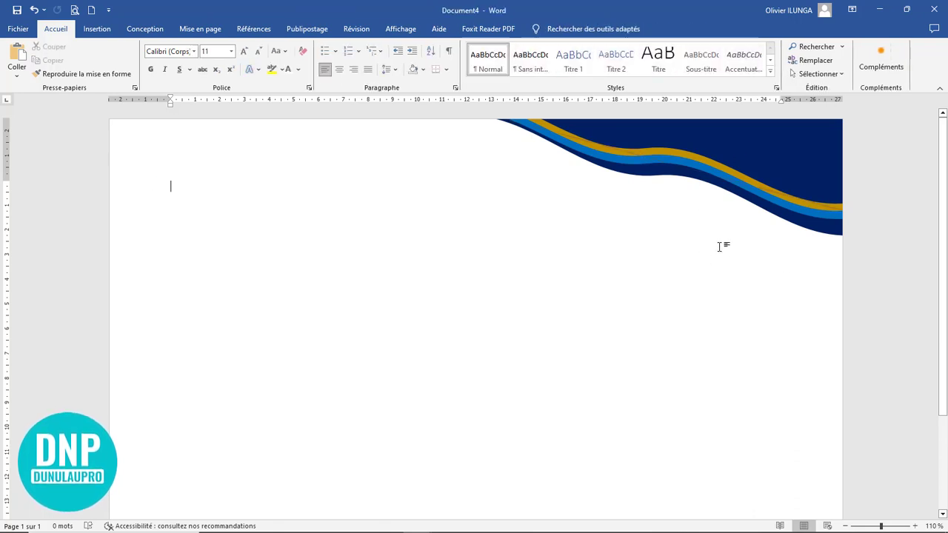
left_click(629, 173)
left_click_drag(636, 163, 649, 148)
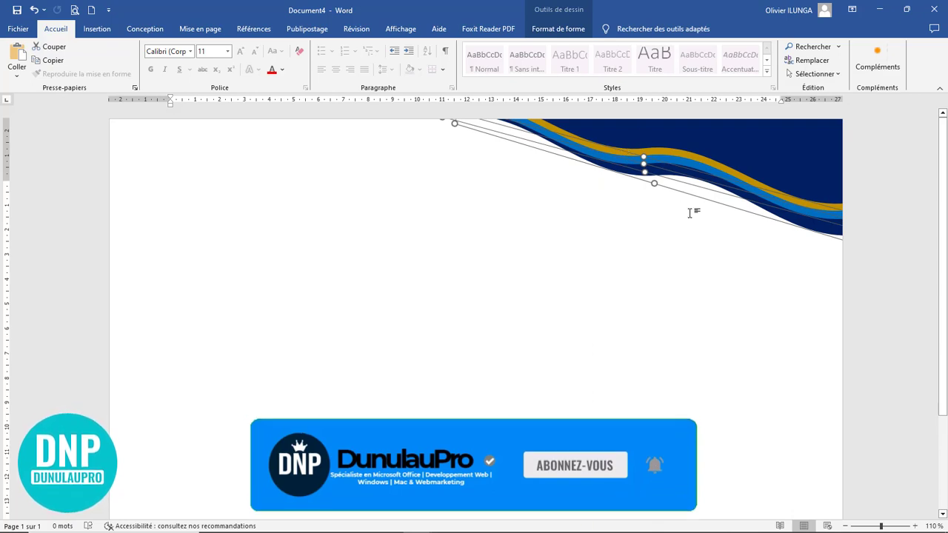
scroll(612, 220, "down", 5)
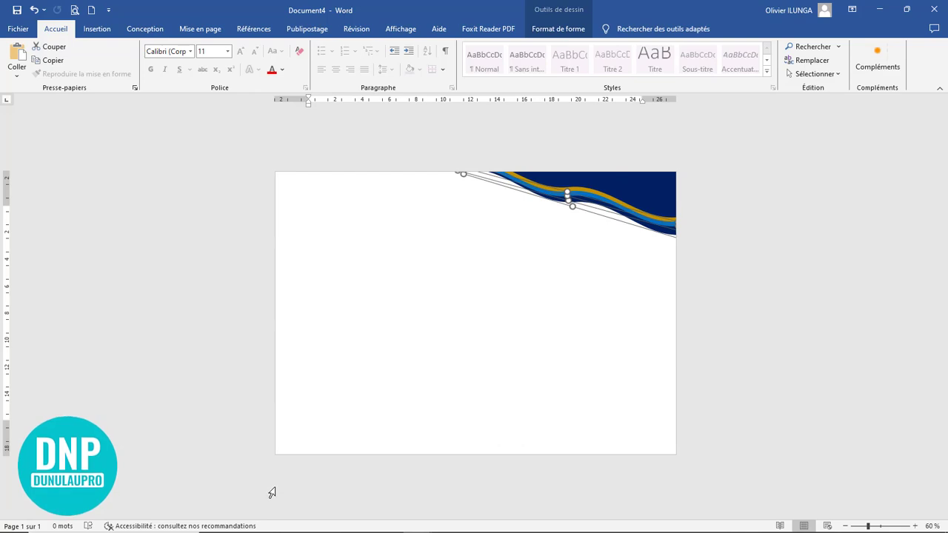
scroll(589, 321, "up", 6)
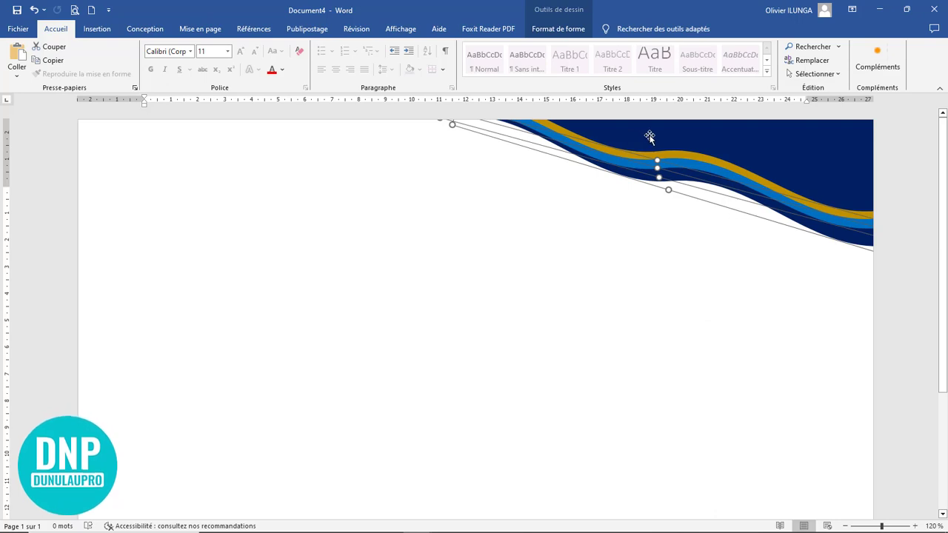
left_click_drag(651, 137, 420, 373, "ctrl")
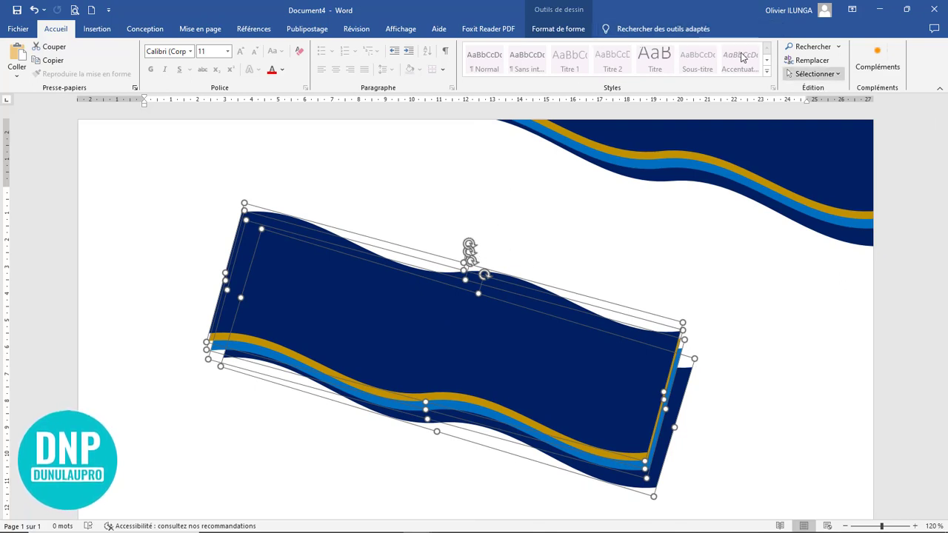
- Flip the copied wave layers vertically with Retourner verticalement
left_click(561, 32)
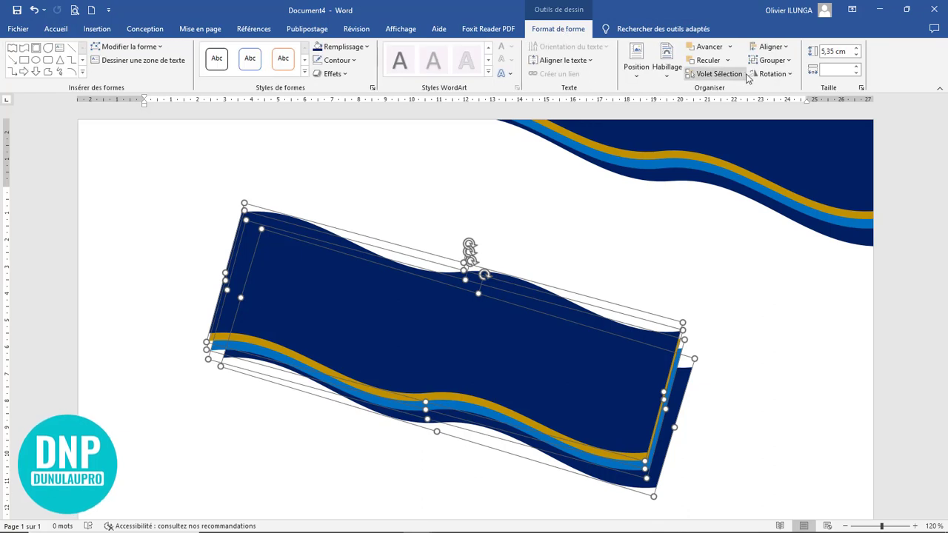
left_click(772, 74)
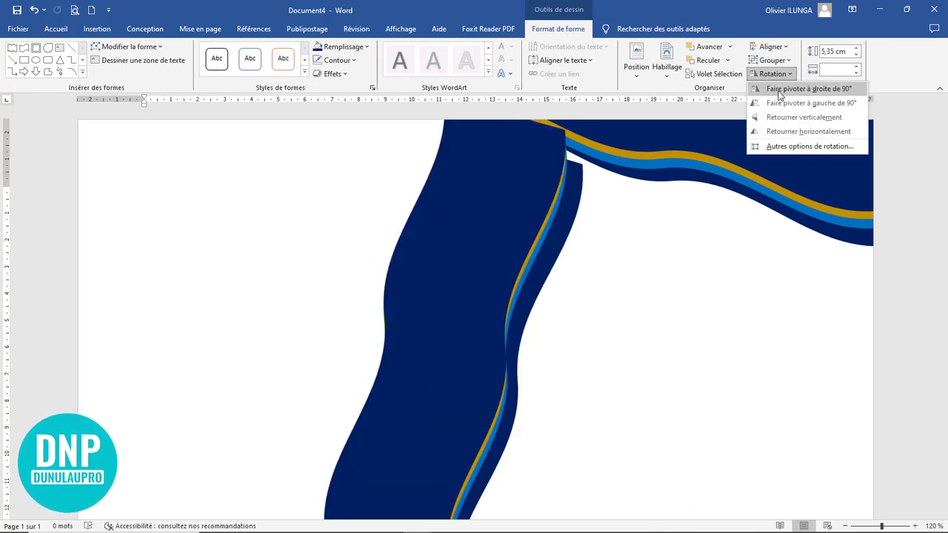
left_click(785, 117)
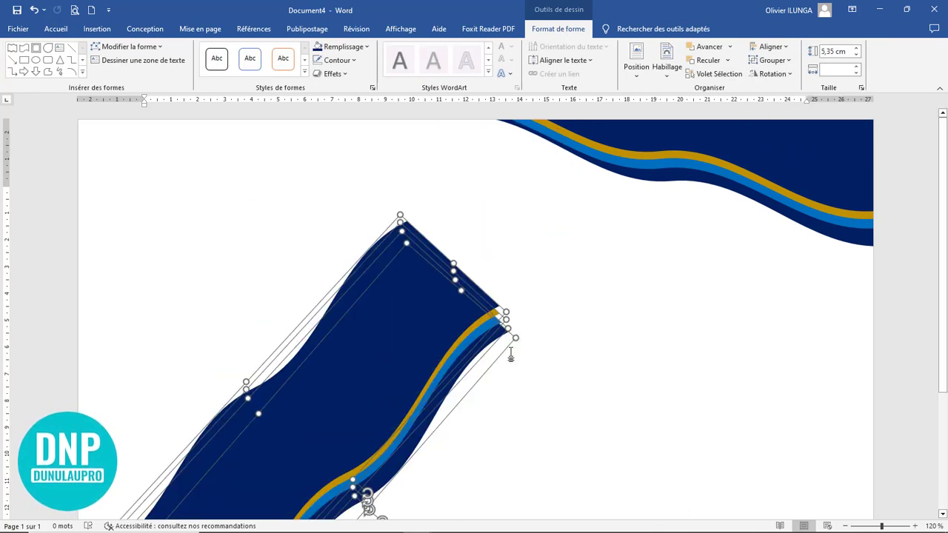
left_click(593, 333)
scroll(560, 332, "down", 4)
- Group the flipped wave layers into one 17,99 × 5,82 cm object
left_click(463, 306)
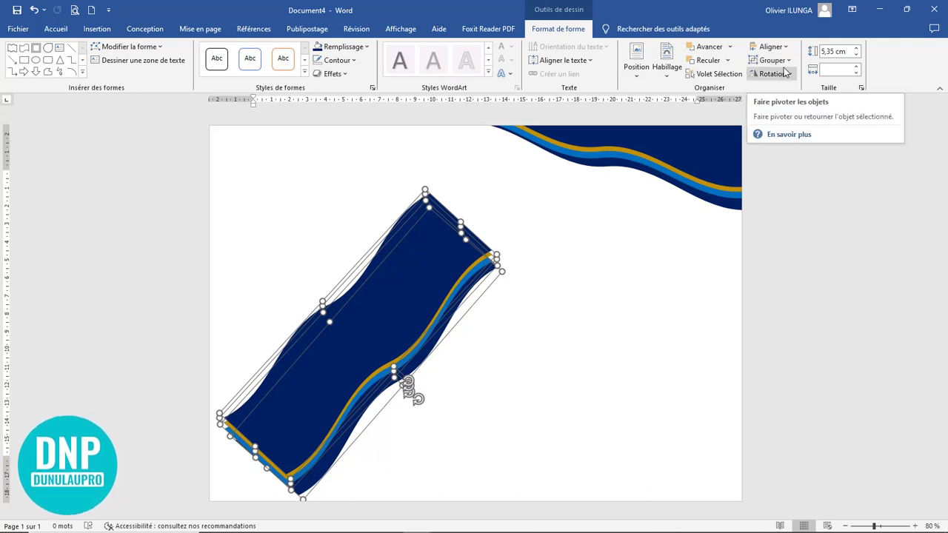
left_click(778, 61)
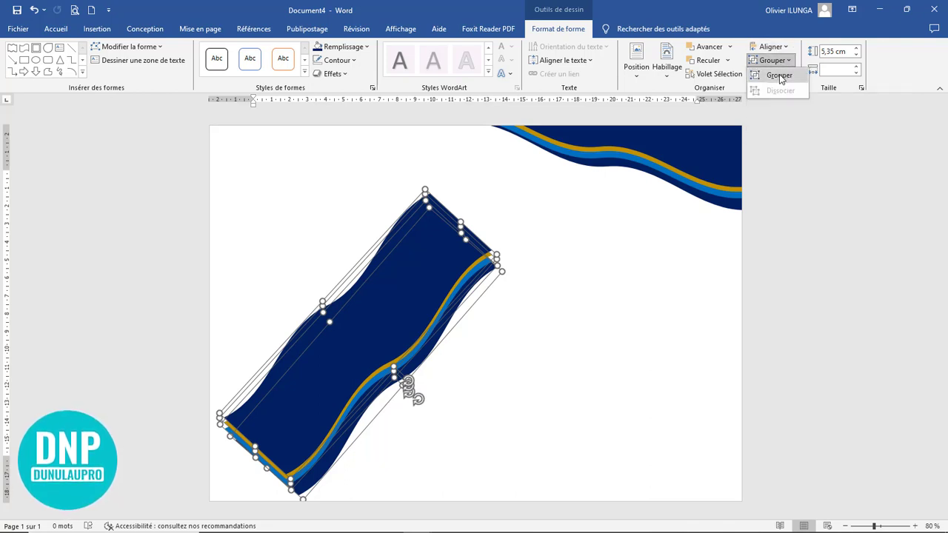
left_click(779, 75)
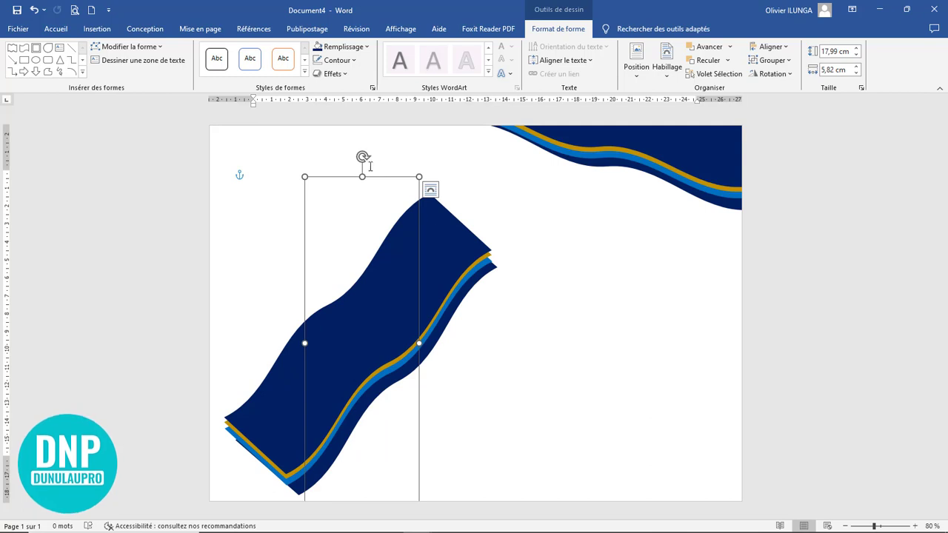
- Rotate the grouped wave copy and move it into the bottom-left corner, mirroring the top-right banner
left_click(576, 303)
left_click(437, 321)
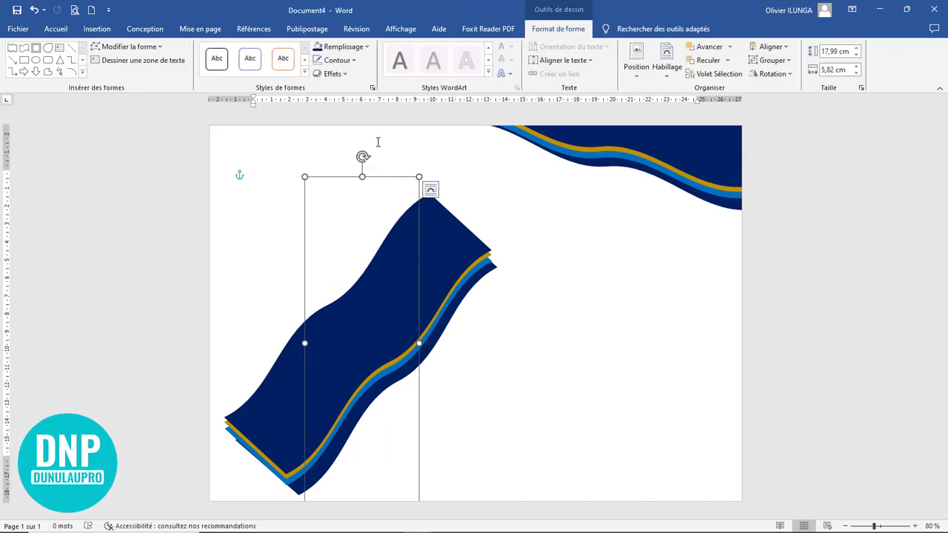
left_click_drag(362, 156, 245, 373)
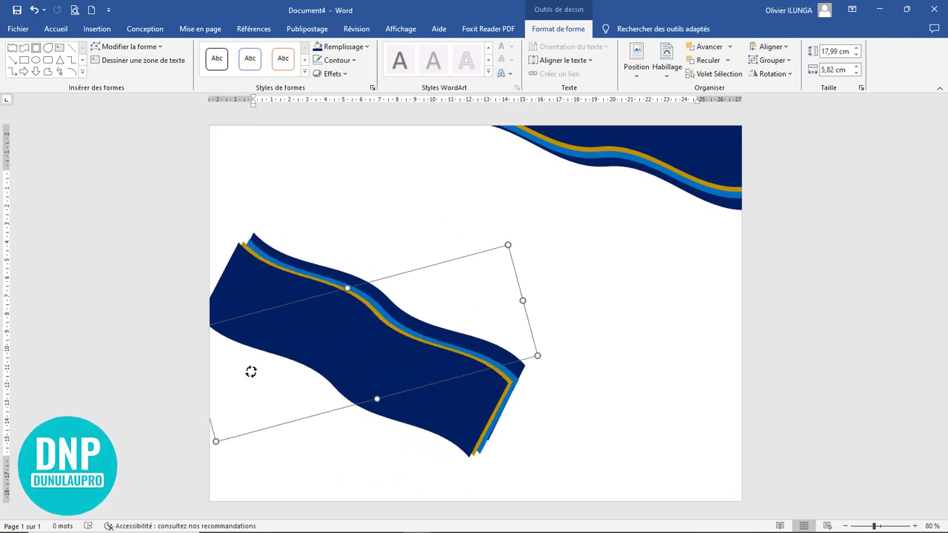
left_click_drag(245, 373, 249, 370)
left_click_drag(348, 335, 311, 517)
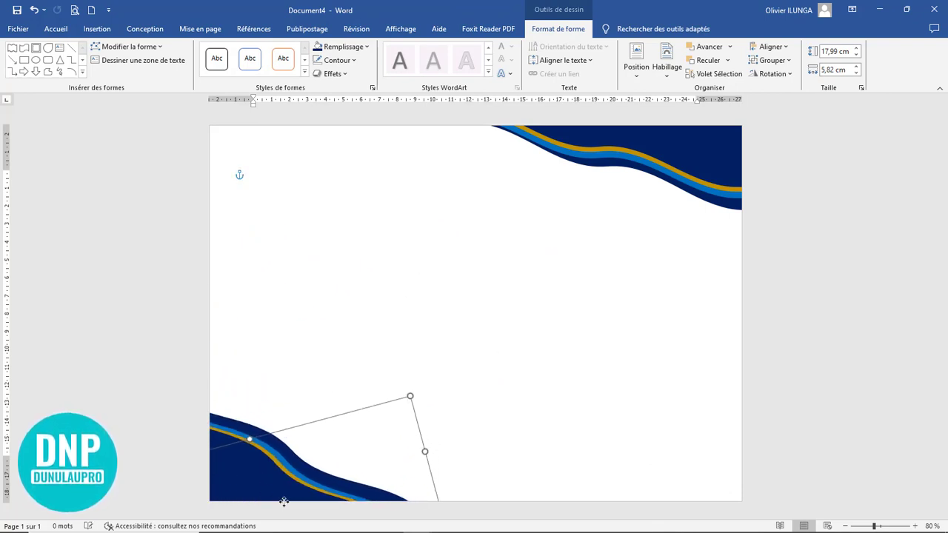
left_click_drag(311, 518, 360, 446)
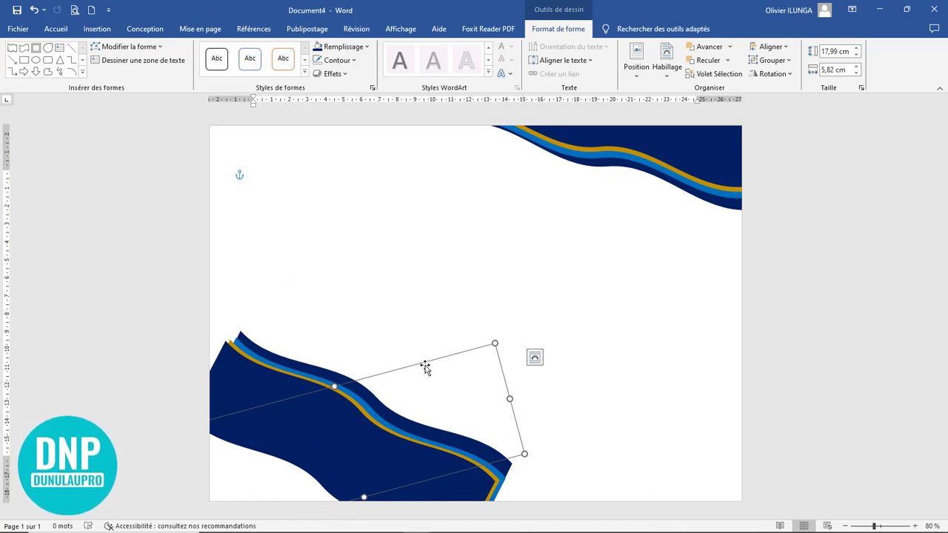
left_click_drag(428, 362, 496, 320)
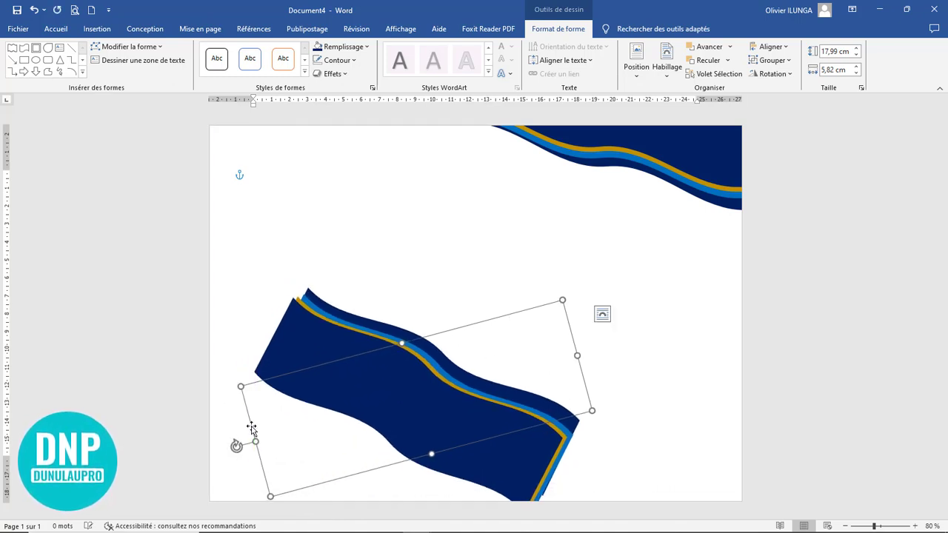
left_click_drag(236, 446, 244, 465)
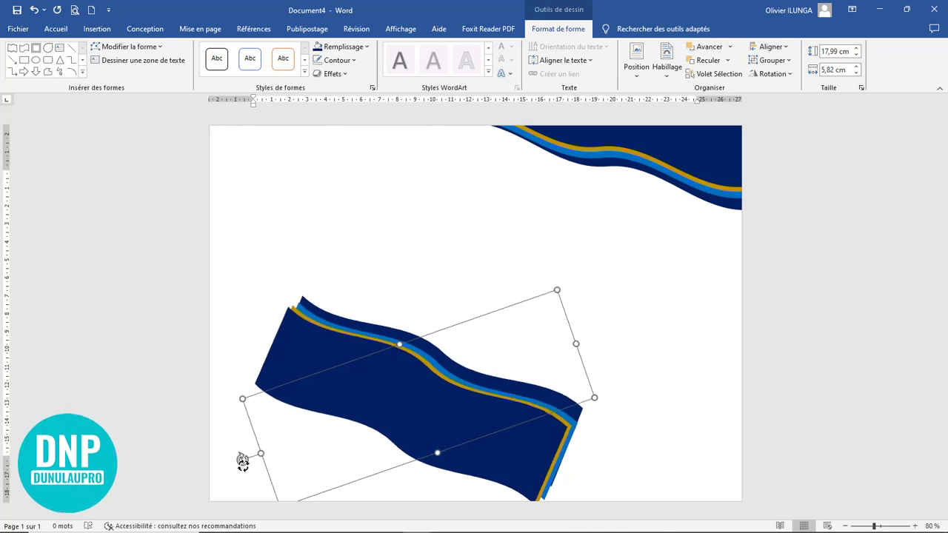
left_click_drag(426, 400, 290, 504)
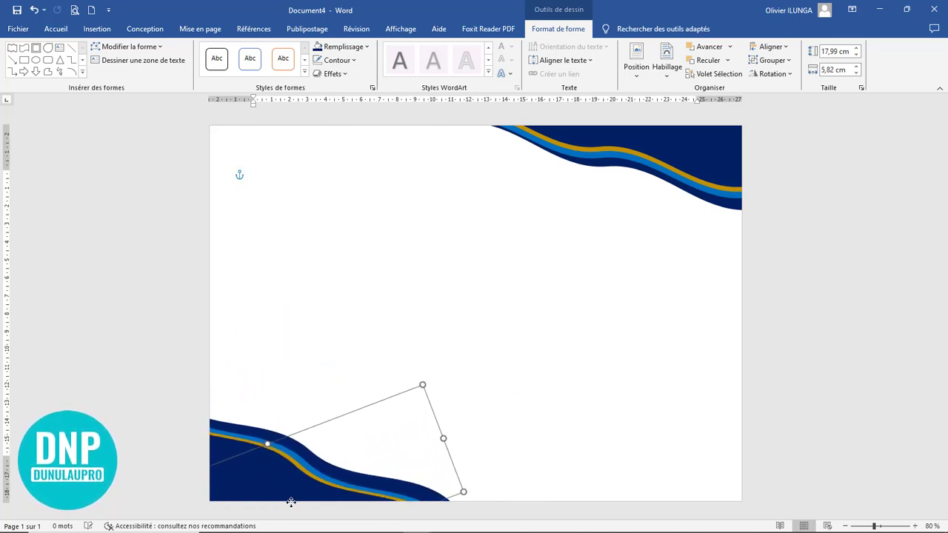
left_click(470, 342)
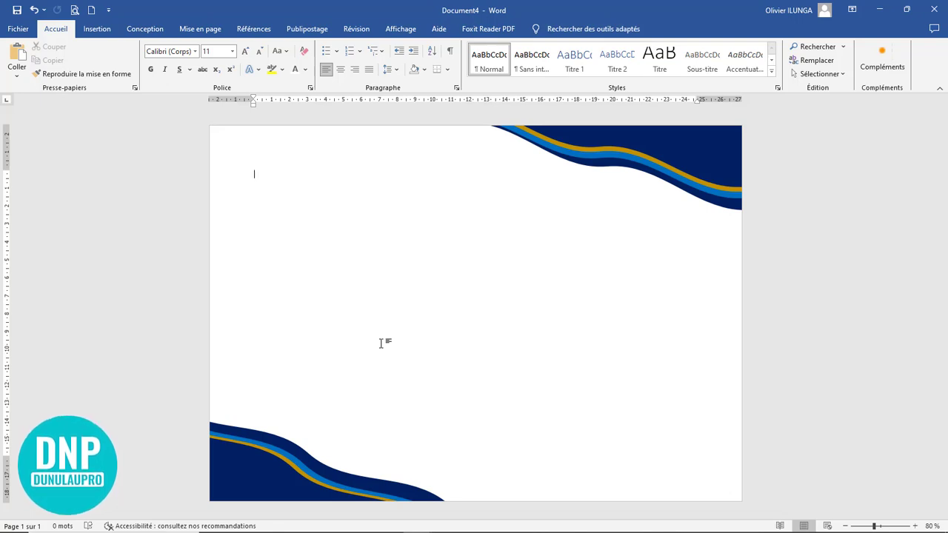
- Draw a 19,23 × 27,35 cm Cadre frame shape across the page and thin its border
left_click(107, 30)
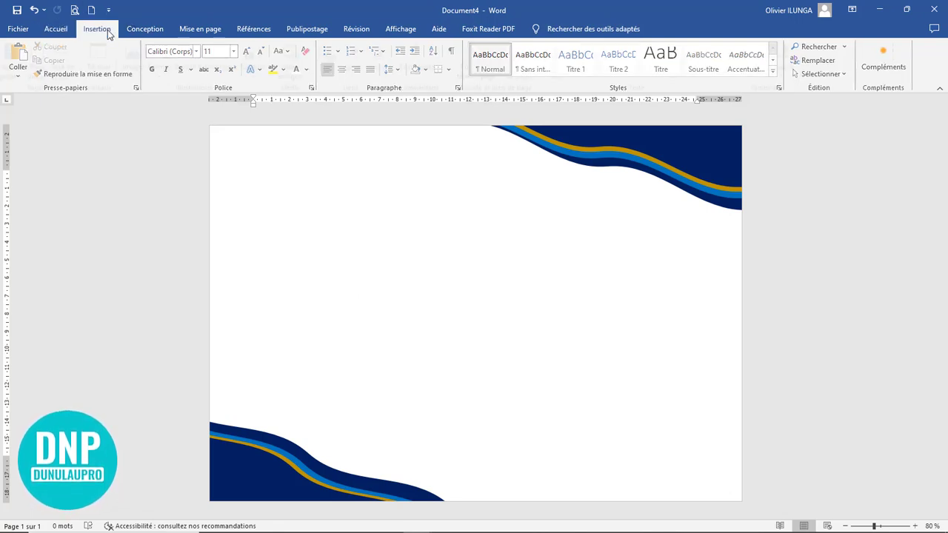
left_click(165, 74)
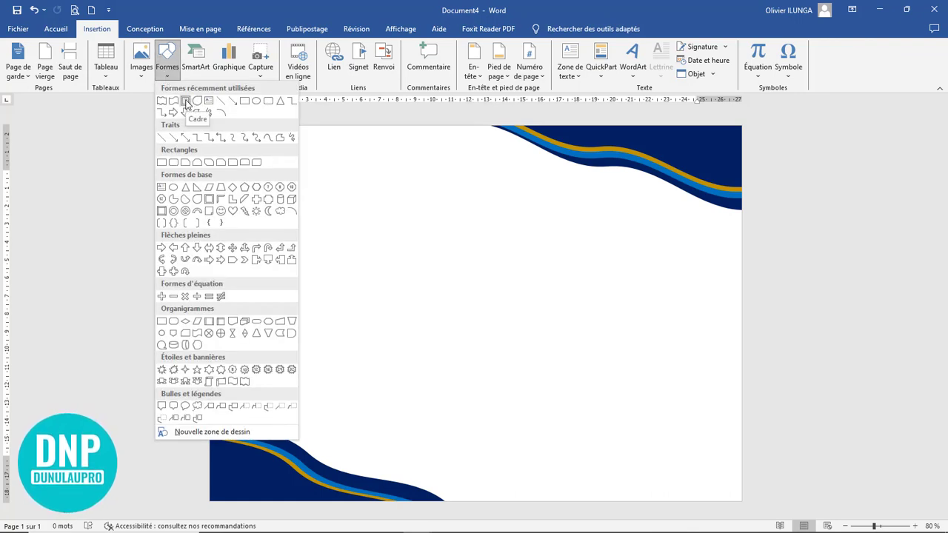
left_click(185, 100)
mouse_move(233, 143)
left_mouse_down()
mouse_move(708, 497)
mouse_move(723, 489)
left_mouse_up()
left_click_drag(275, 144, 248, 150)
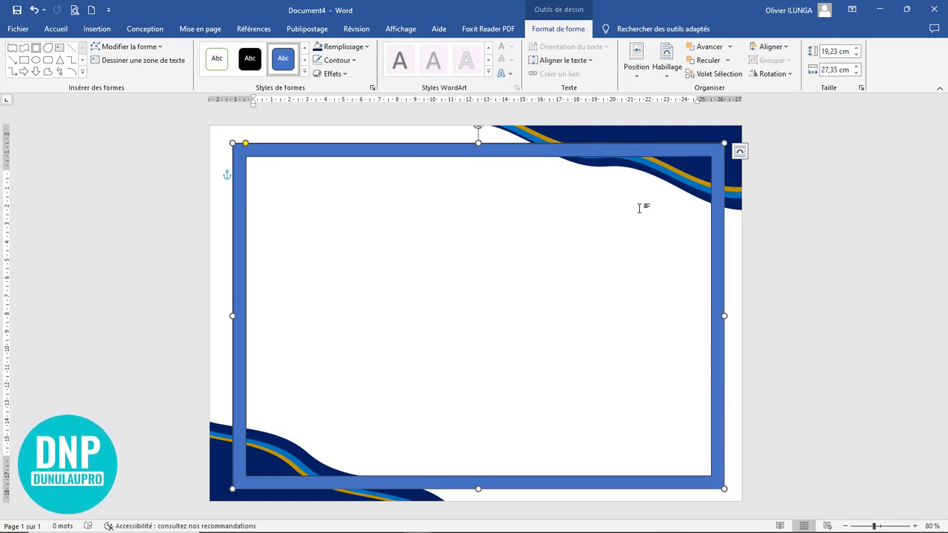
left_click(362, 50)
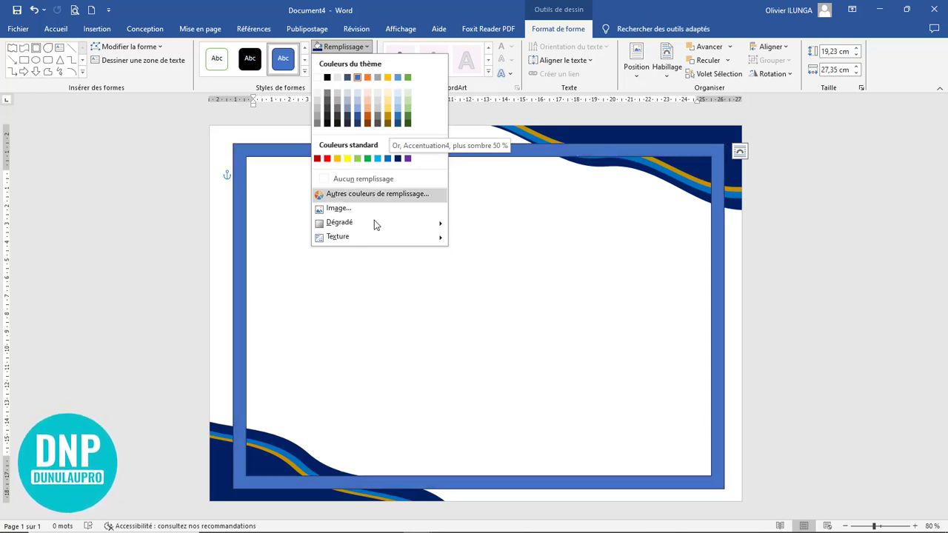
- Fill the frame with an orange radial gradient preset, recolouring its stops dark gold and gold
mouse_move(438, 226)
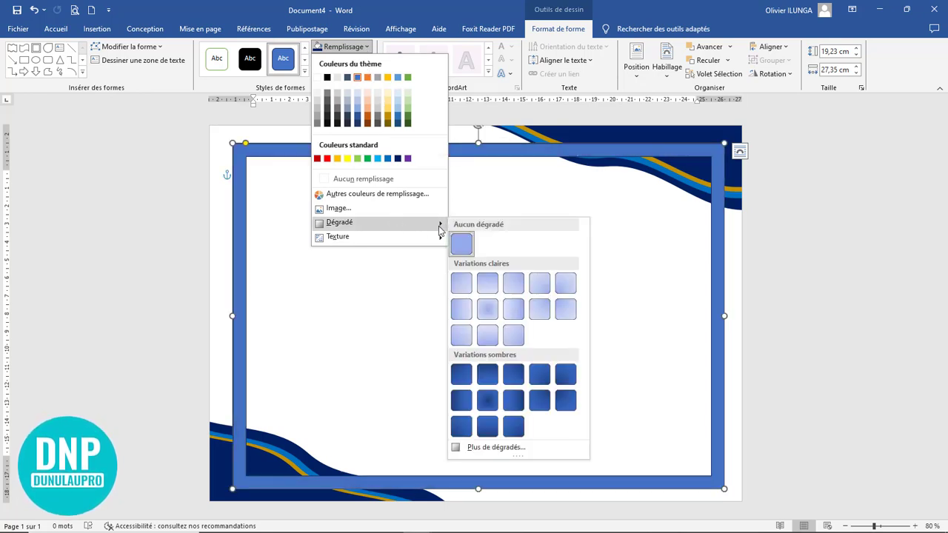
left_click(508, 446)
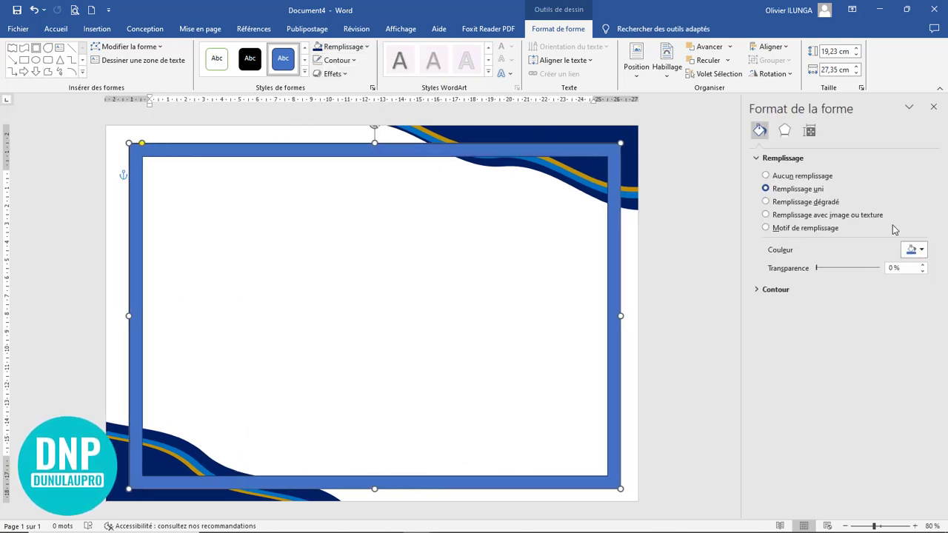
left_click(829, 206)
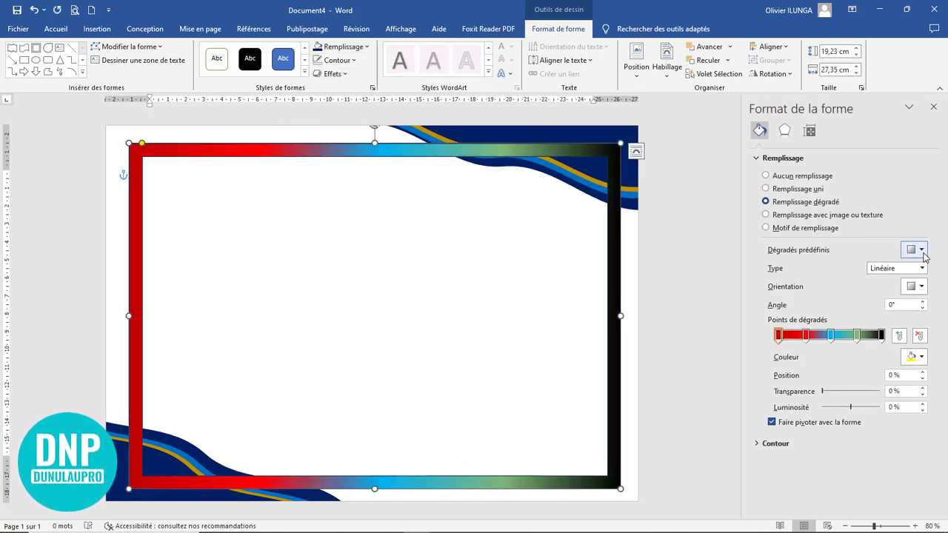
left_click(922, 252)
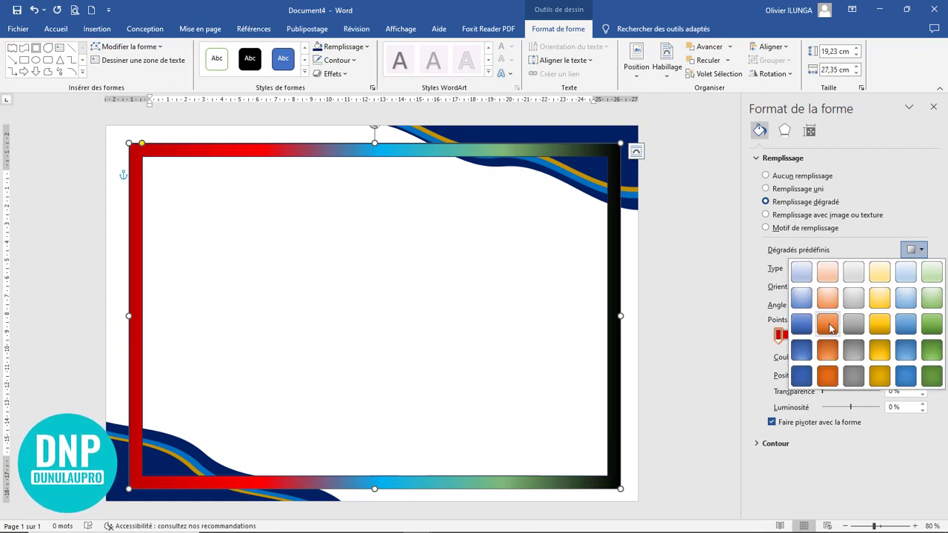
left_click(828, 359)
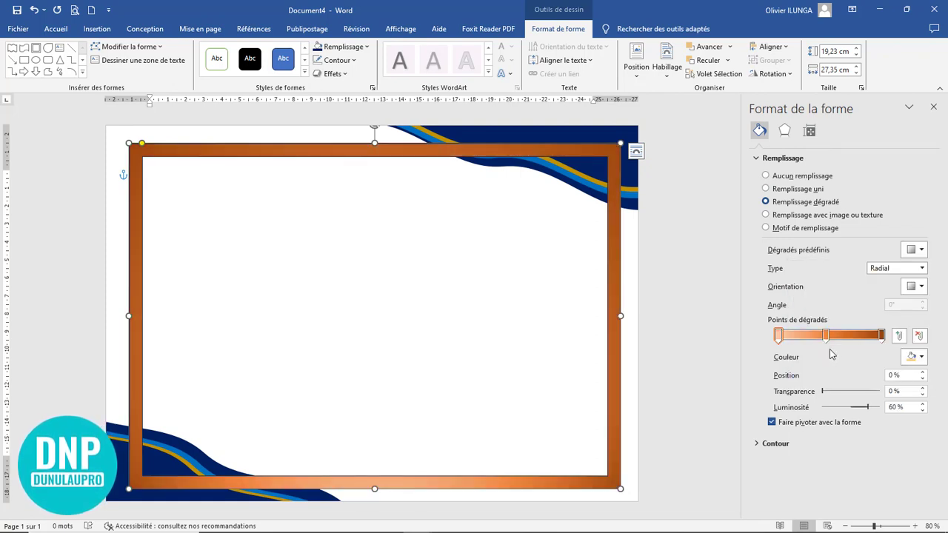
left_click(882, 338)
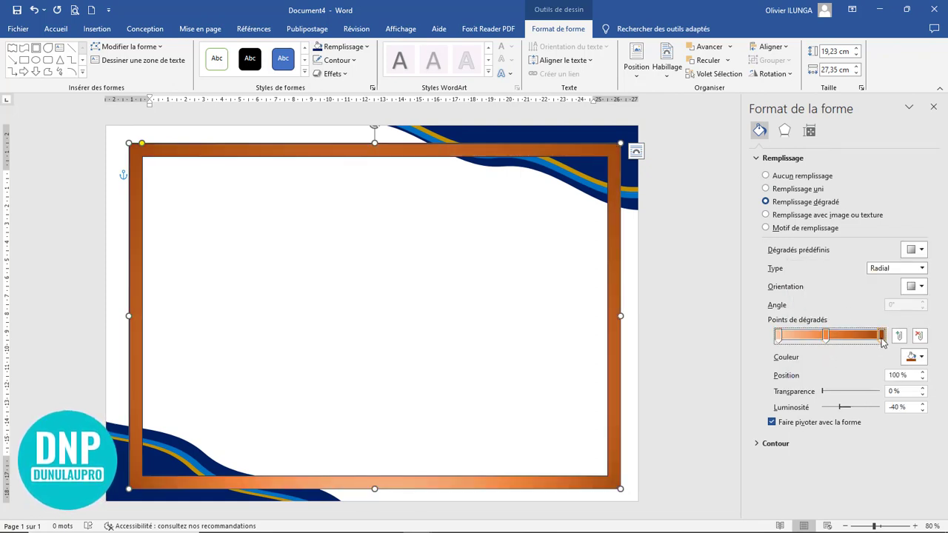
left_click(918, 357)
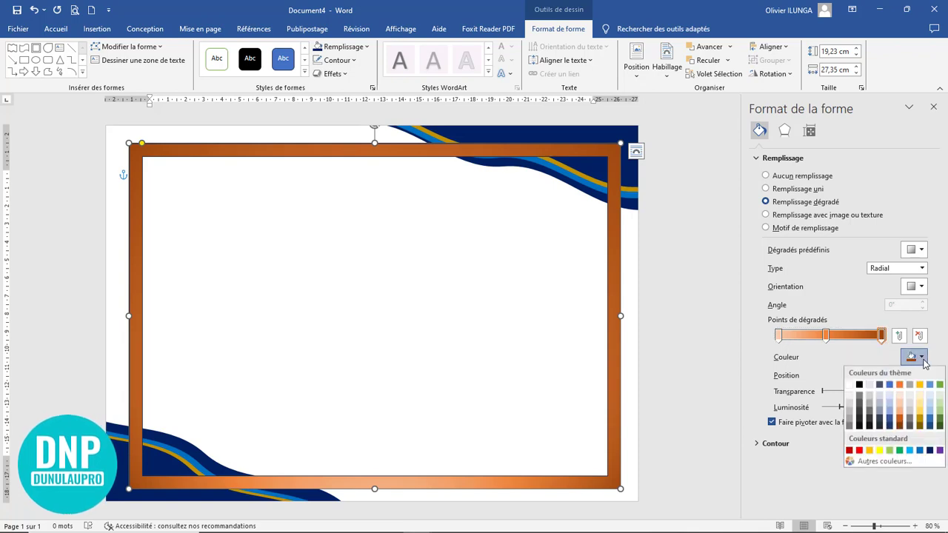
left_click(920, 425)
left_click(833, 337)
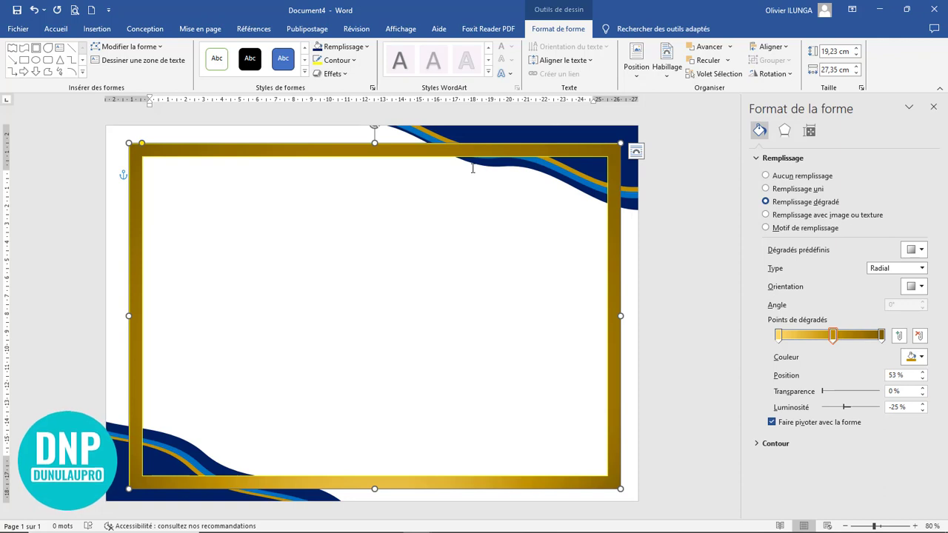
left_click(373, 89)
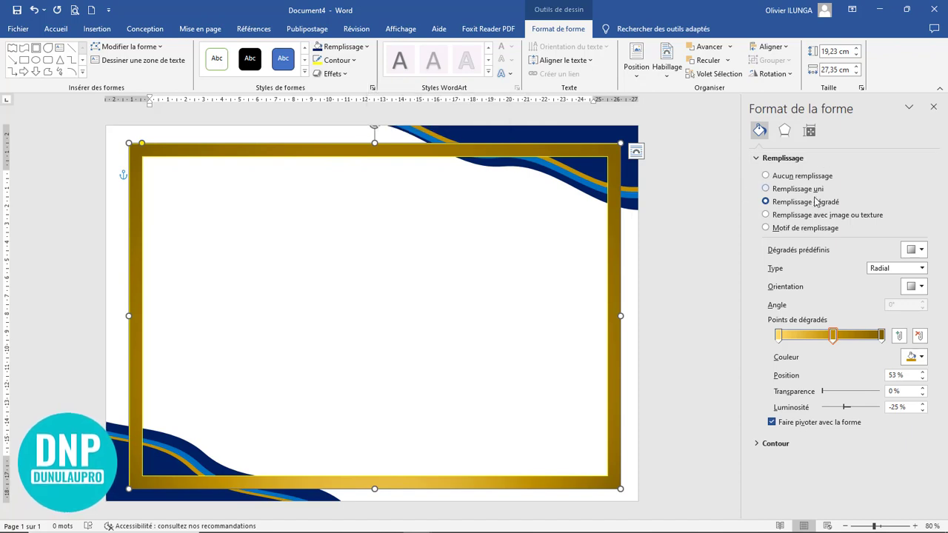
- Widen the frame's yellow outline step by step to 4,25 pt, then close the Format de la forme pane
left_click(828, 443)
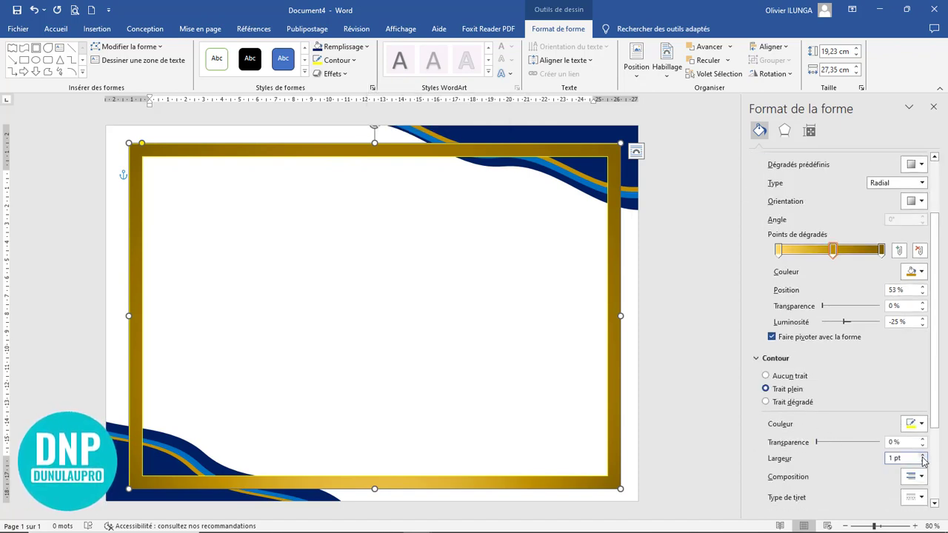
left_click(922, 456)
left_click(922, 457)
left_click(923, 456)
left_click(923, 456)
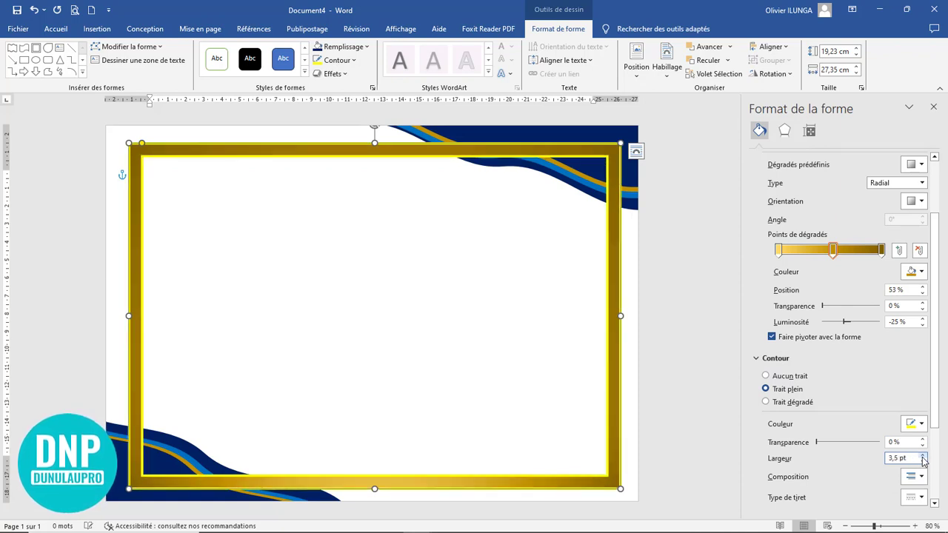
left_click(923, 456)
left_click(923, 456)
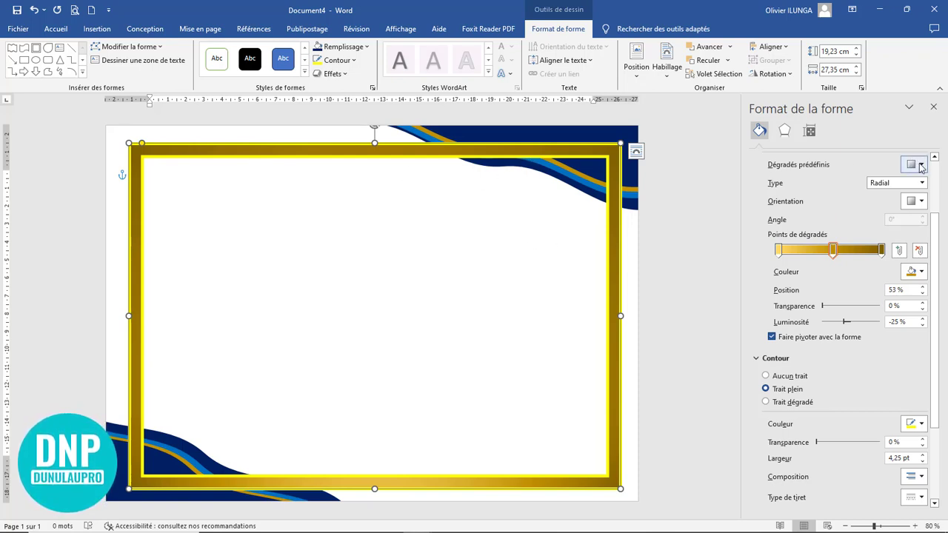
left_click(933, 107)
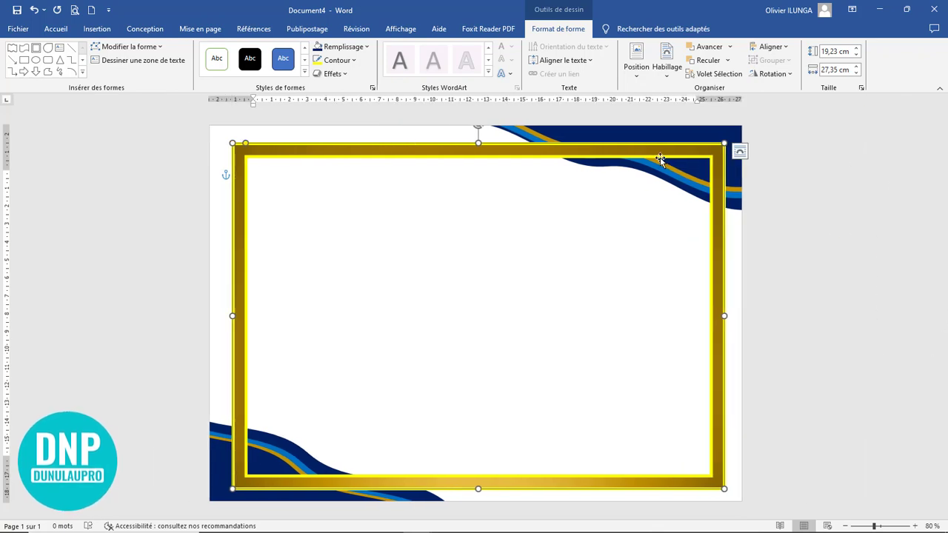
- Send the gold frame to the back (Arrière-plan) behind the wave banners, then deselect it
left_click(729, 49)
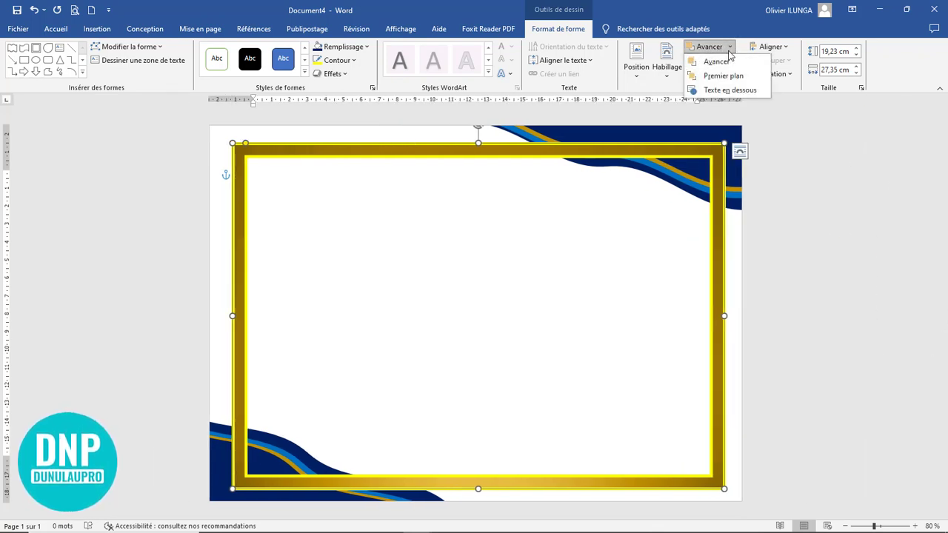
left_click(729, 47)
left_click(728, 60)
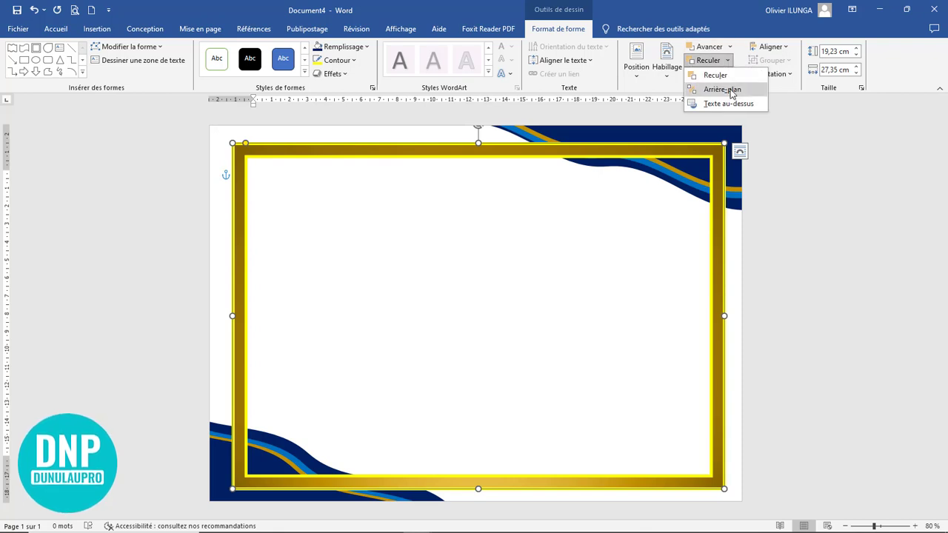
left_click(731, 90)
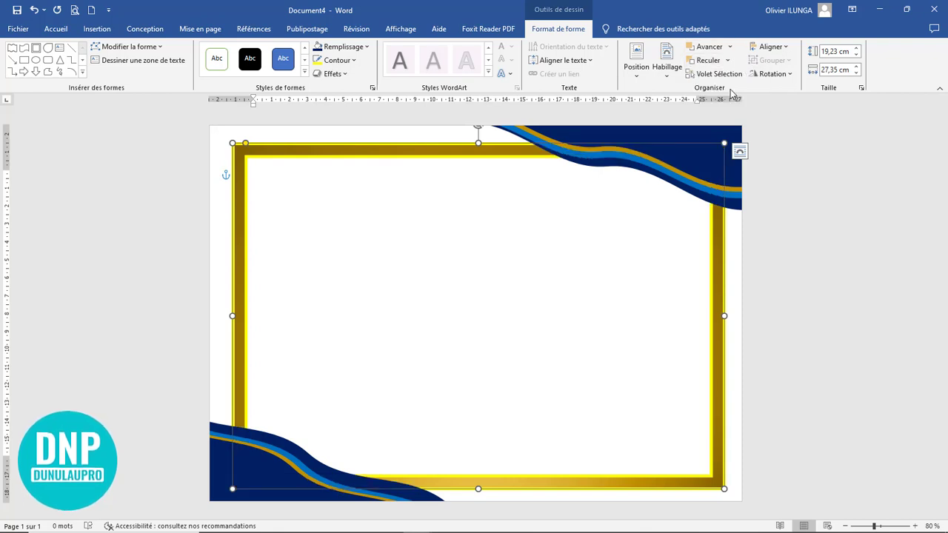
left_click(778, 260)
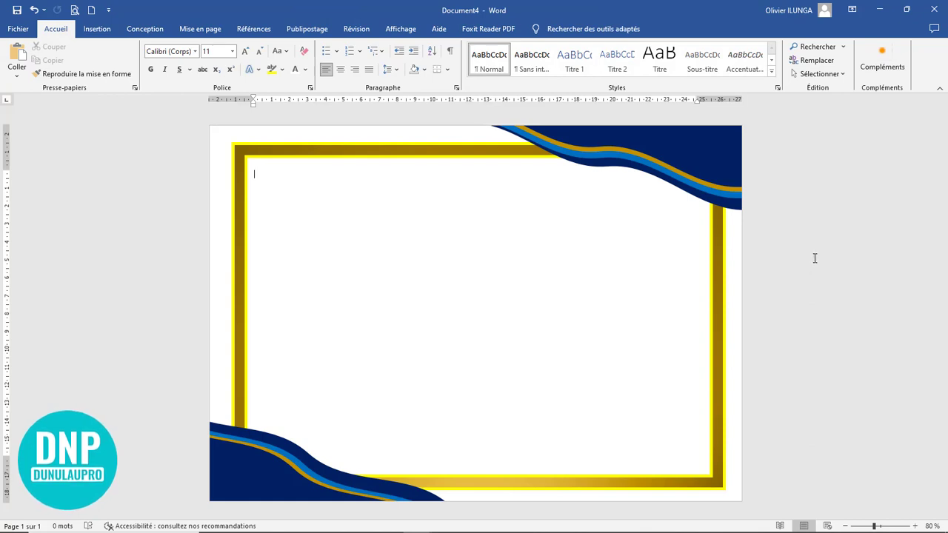
- Check the top-right wave now overlaps the frame, then bring up the Insertion features
scroll(815, 258, "down", 4, "ctrl")
scroll(814, 258, "up", 4, "ctrl")
scroll(815, 258, "up", 2, "ctrl")
scroll(815, 258, "down", 2, "ctrl")
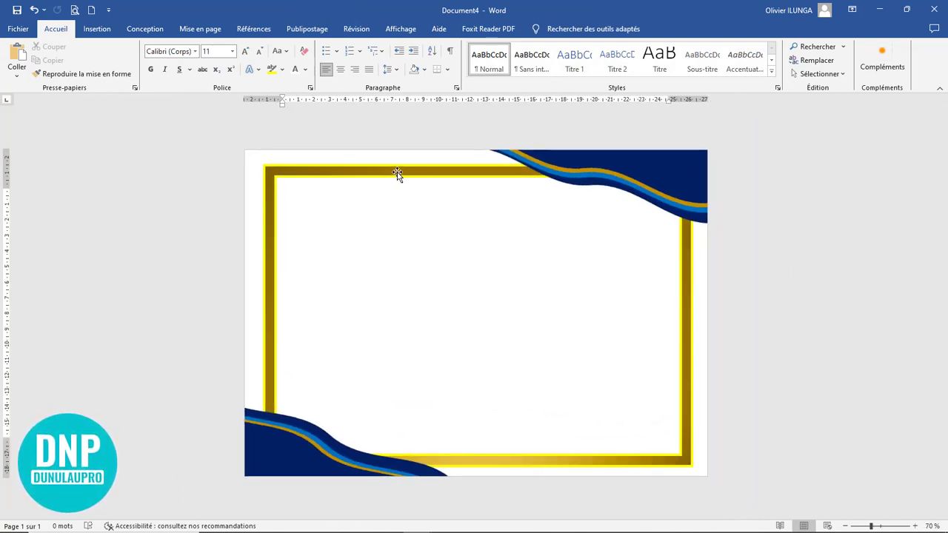
left_click(630, 162)
left_click(401, 256)
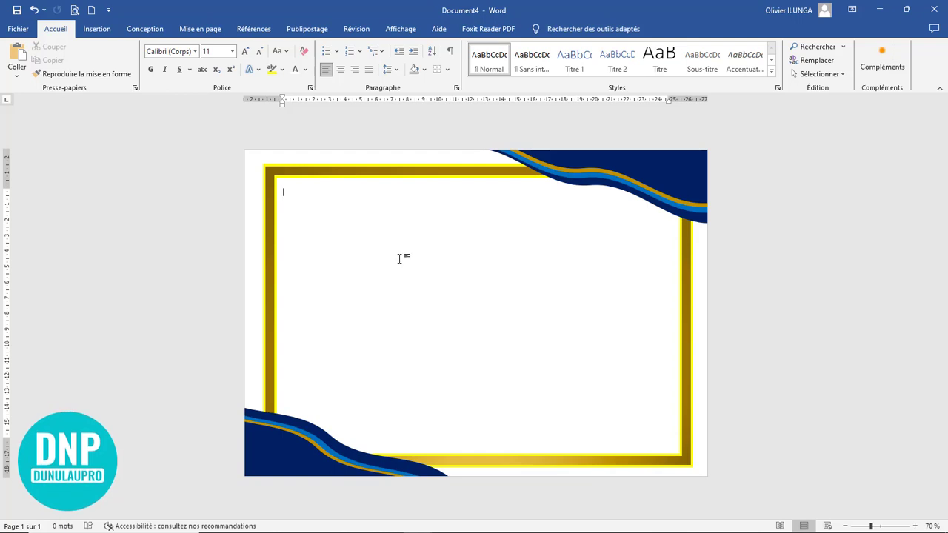
scroll(508, 256, "up", 3)
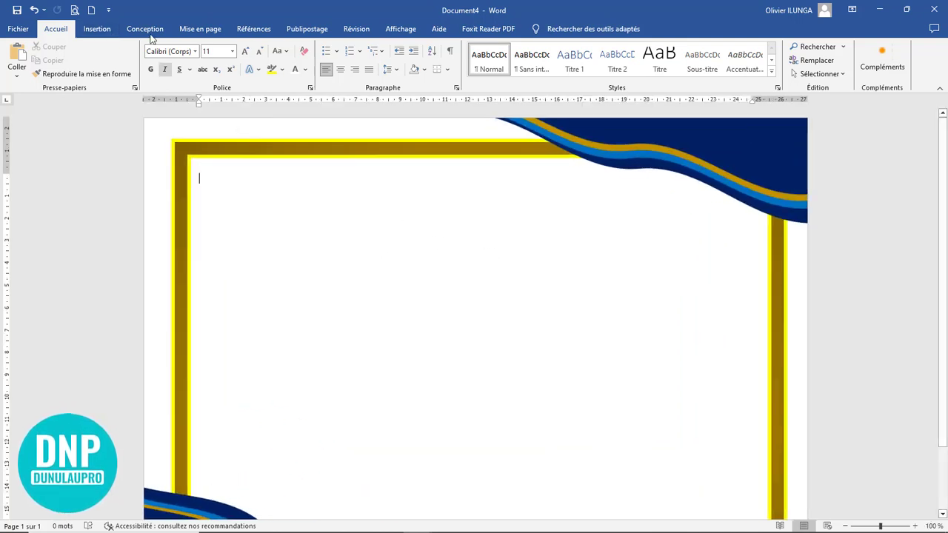
left_click(97, 29)
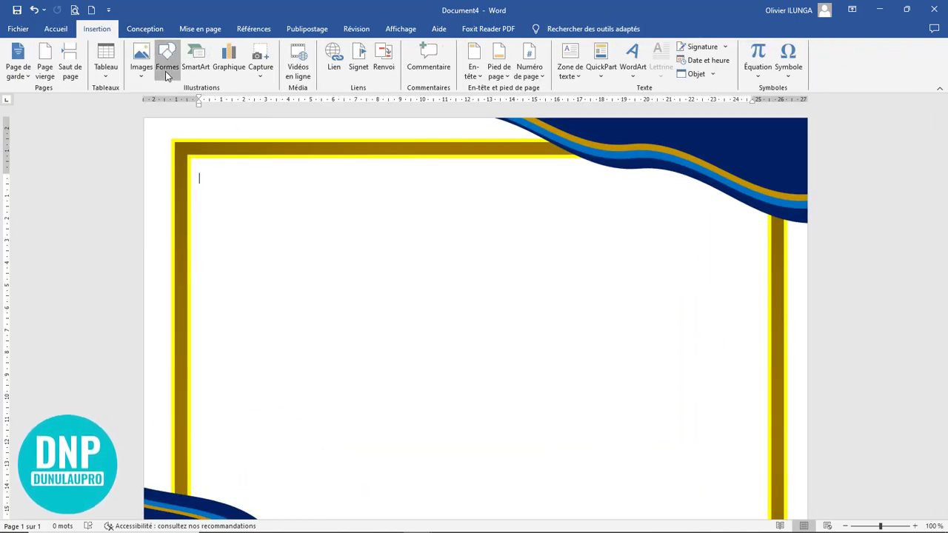
- Draw a one-line text box near the top of the page and type 'Certificat' in it
left_click(168, 70)
left_click(194, 103)
left_click(324, 193)
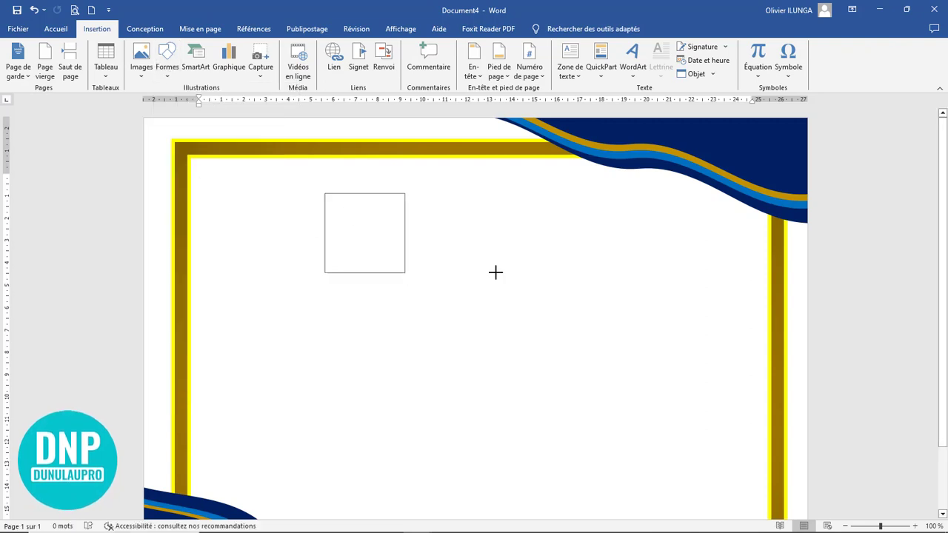
left_click_drag(496, 272, 656, 260)
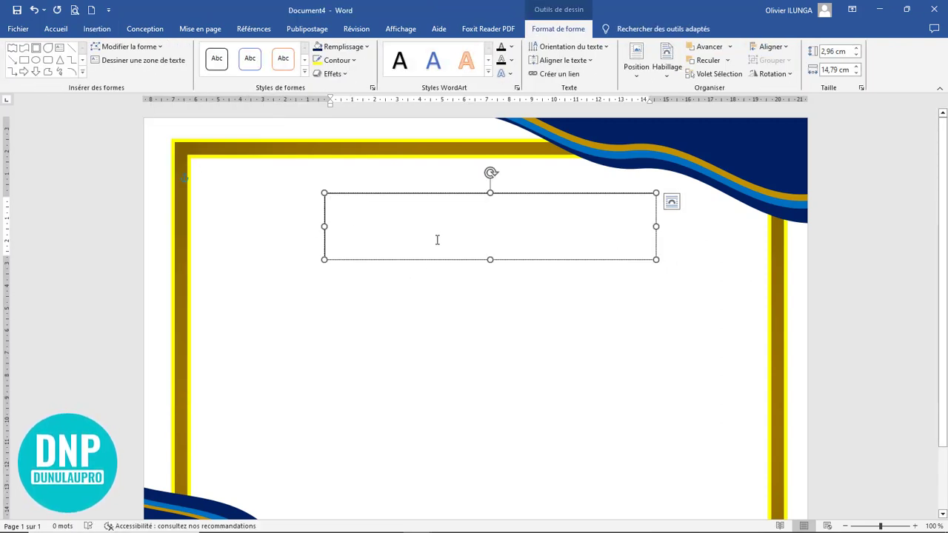
type("cer")
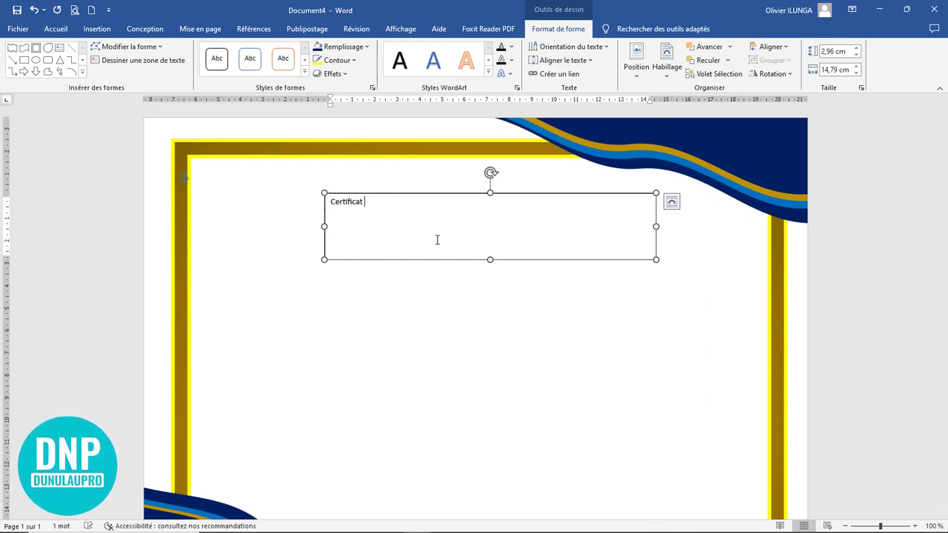
left_click_drag(490, 258, 490, 215)
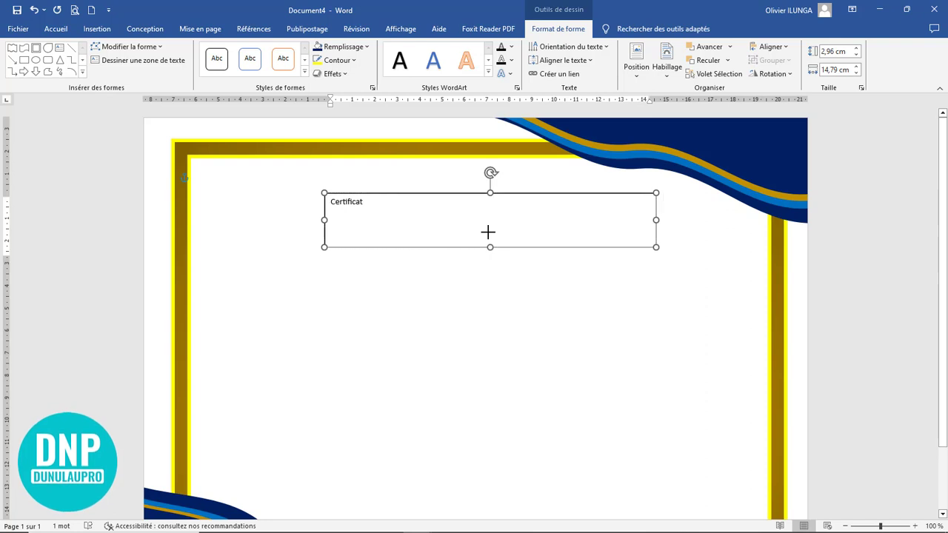
- Format the title at 72 pt, bold and centred, enlarging the box to fit
left_click(55, 29)
left_click(245, 51)
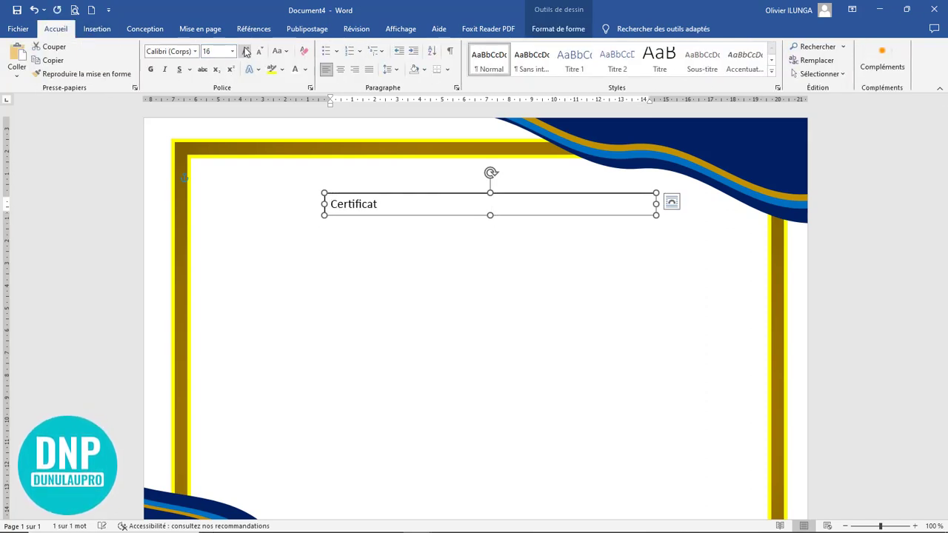
left_click(245, 51)
left_click(245, 51)
left_click(245, 51)
left_click(245, 52)
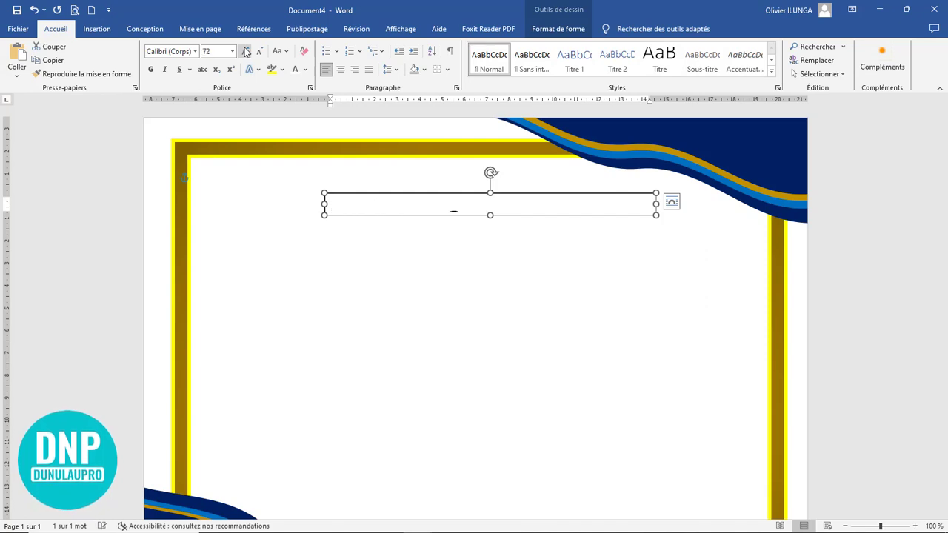
left_click_drag(490, 216, 490, 261)
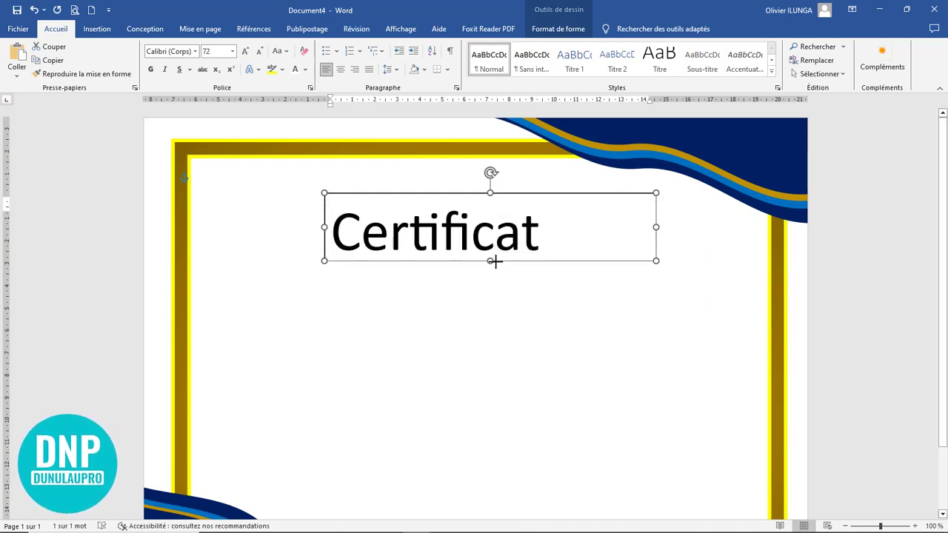
left_click(152, 73)
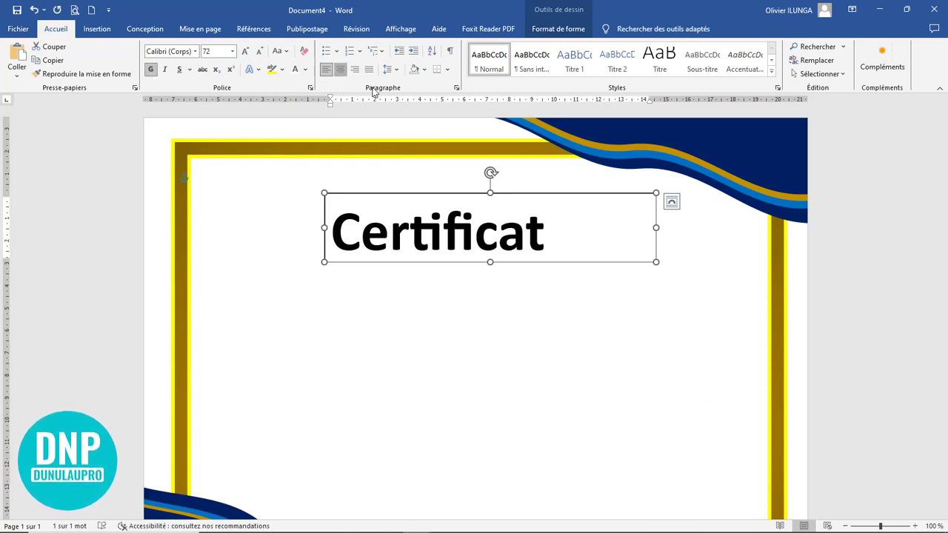
left_click(340, 69)
- Convert the title to capitals and centre its narrowed box horizontally on the page
left_click_drag(511, 196, 495, 193)
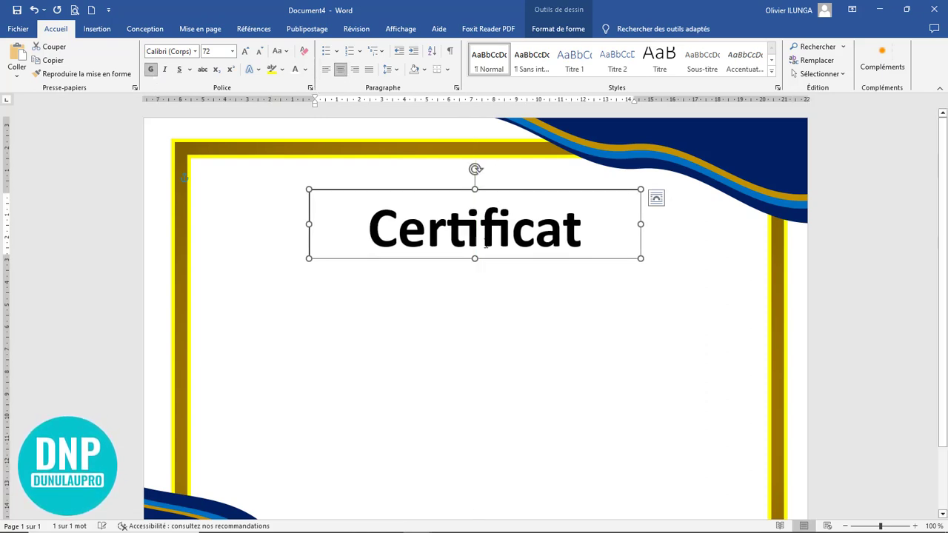
key("shift+F3")
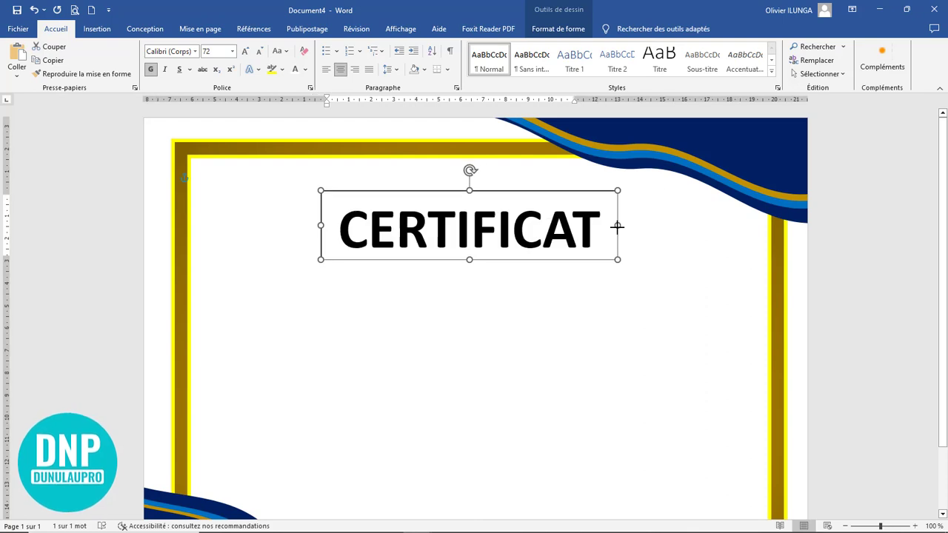
left_click_drag(640, 223, 609, 225)
left_click_drag(513, 192, 513, 182)
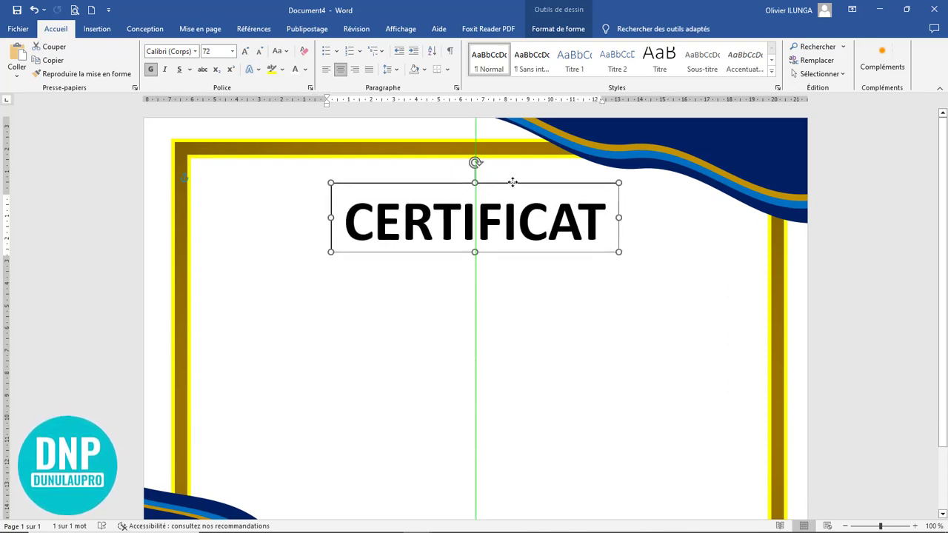
- Duplicate the title box just below and shrink its text to 20 pt
left_click_drag(512, 182, 511, 221)
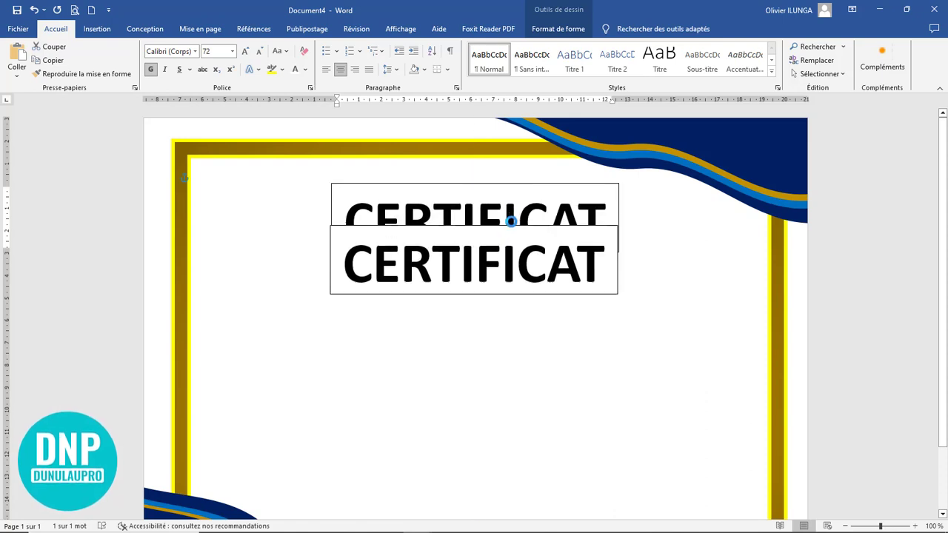
left_click_drag(605, 264, 318, 265)
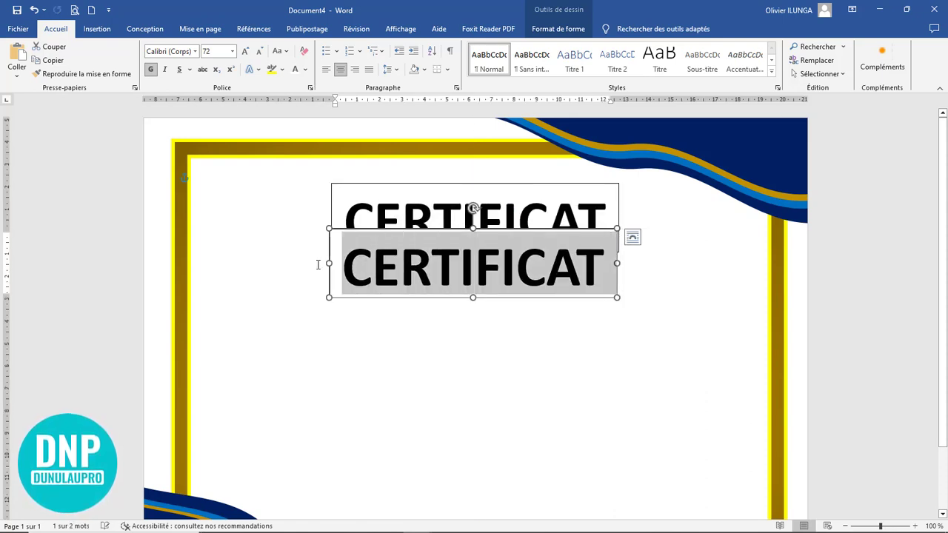
left_click(261, 53)
left_click(261, 53)
left_click(260, 52)
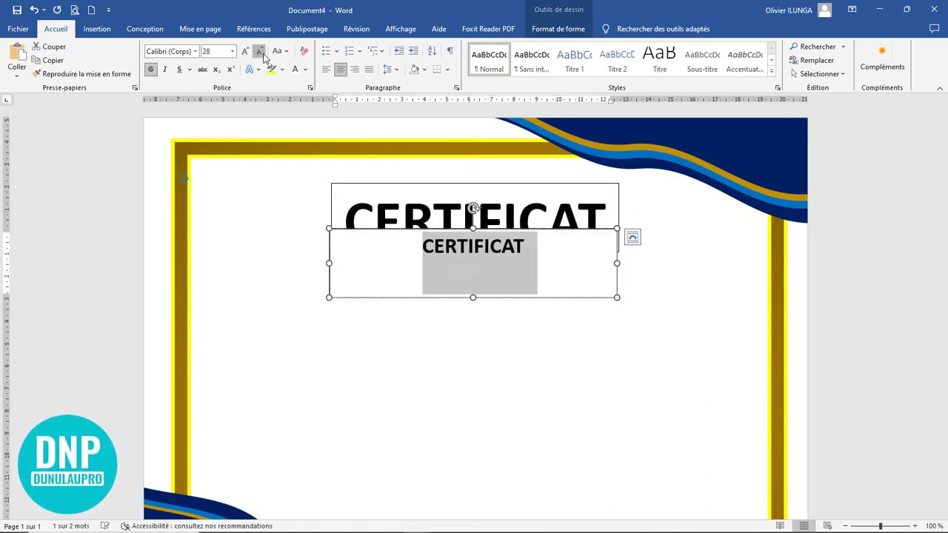
left_click(260, 52)
left_click(261, 53)
left_click(261, 53)
left_click(261, 53)
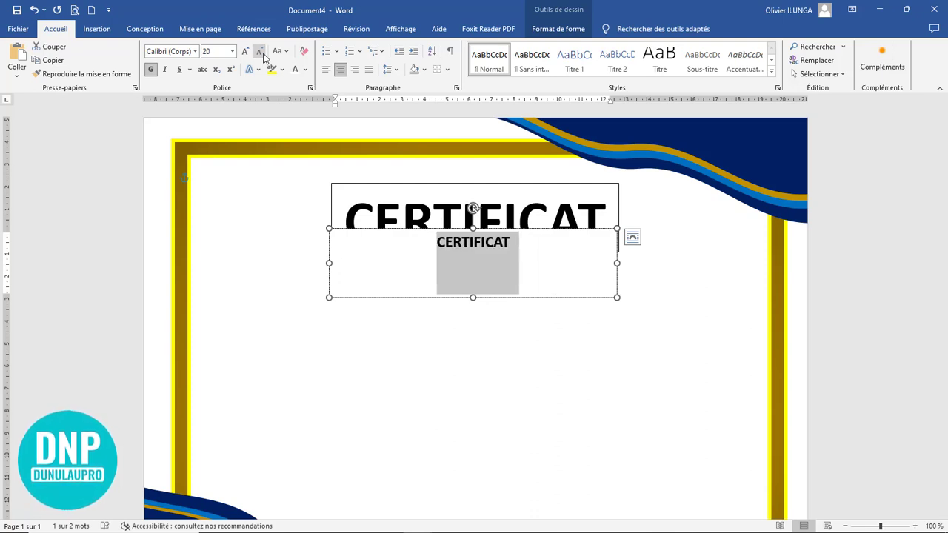
- Replace the copy's text with 'De remerciement', make it capitals, and fit the box to one line
type("De re")
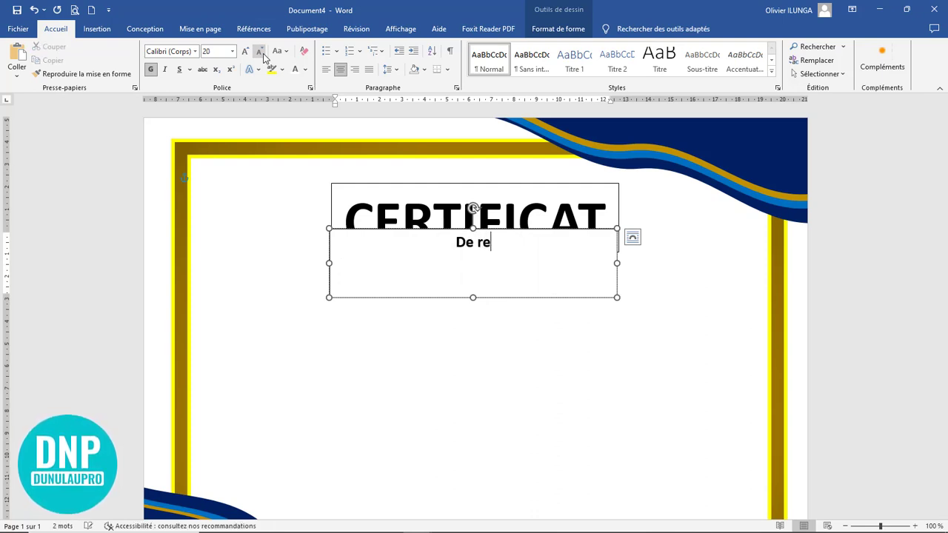
type("merv")
key("BackSpace")
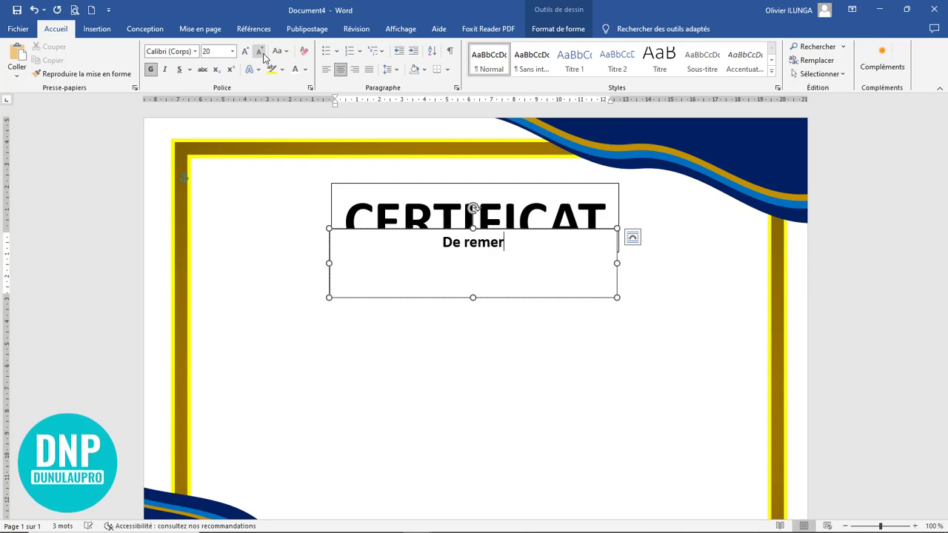
type("cimeme")
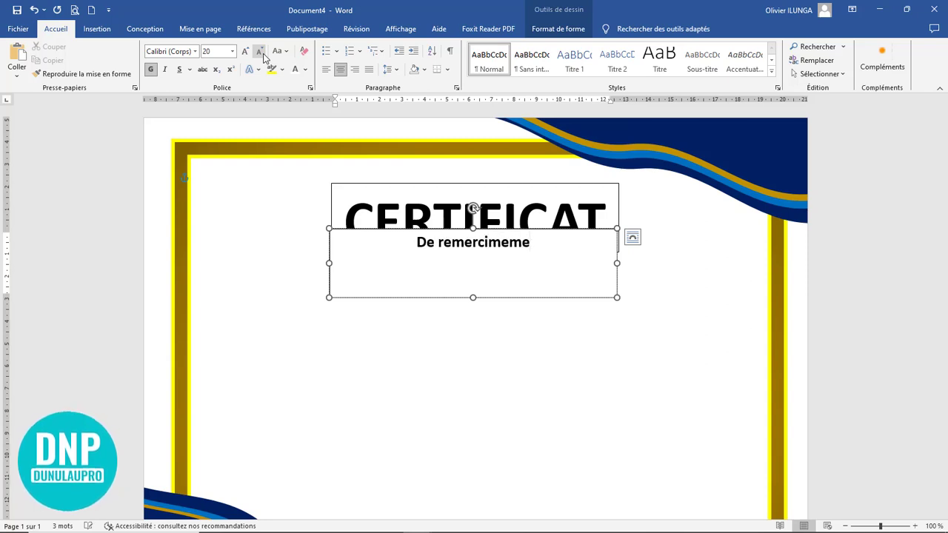
type("nt")
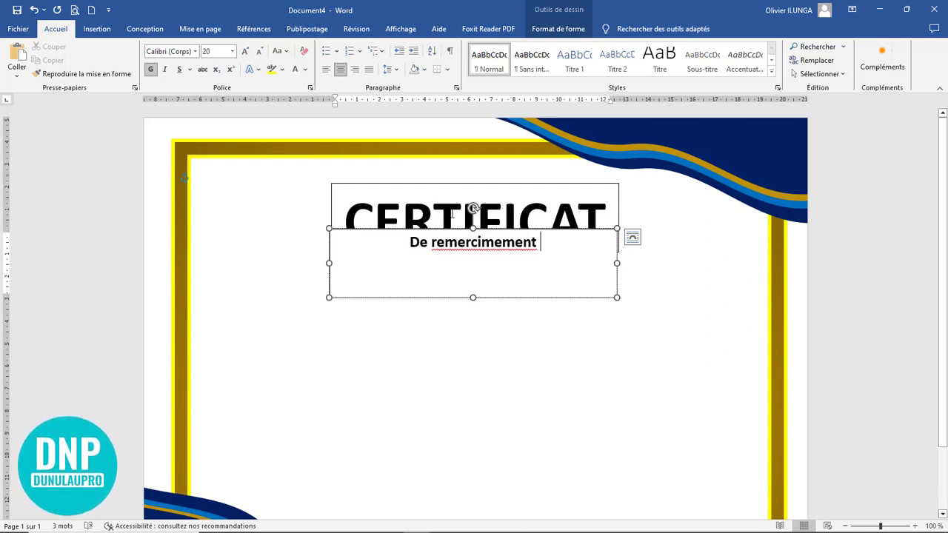
left_click(493, 242)
key("BackSpace")
key("shift+F3")
mouse_move(409, 237)
left_mouse_down()
mouse_move(469, 298)
mouse_move(473, 255)
left_mouse_up()
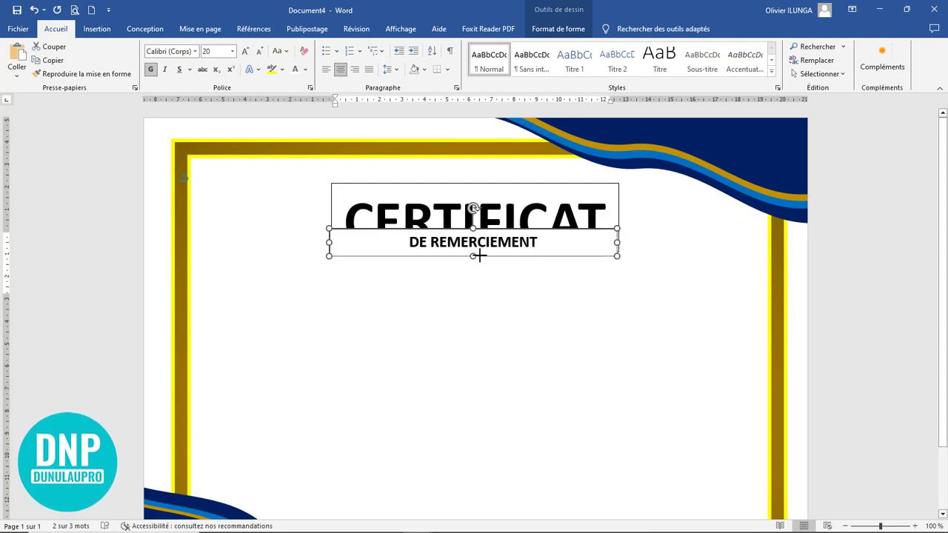
mouse_move(575, 242)
left_mouse_down()
mouse_move(492, 242)
mouse_move(538, 212)
left_mouse_up()
left_click(542, 188)
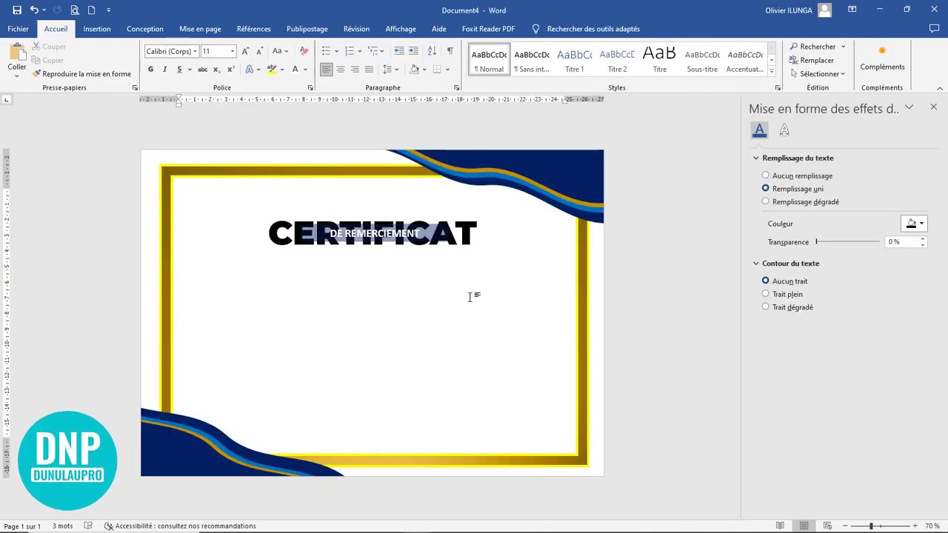
- Pick the notched right arrow (Flèche : droite à entaille) from the Formes gallery
scroll(470, 297, "down", 1)
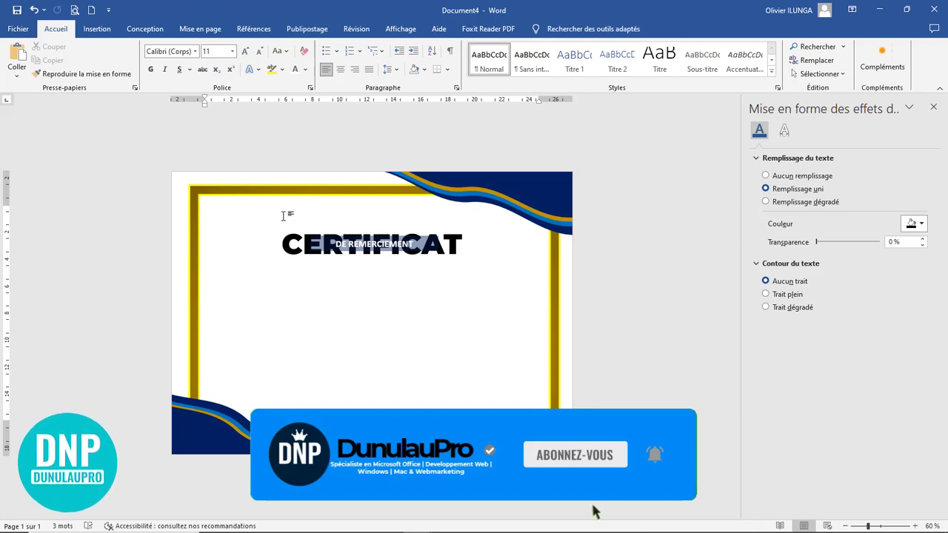
left_click(95, 30)
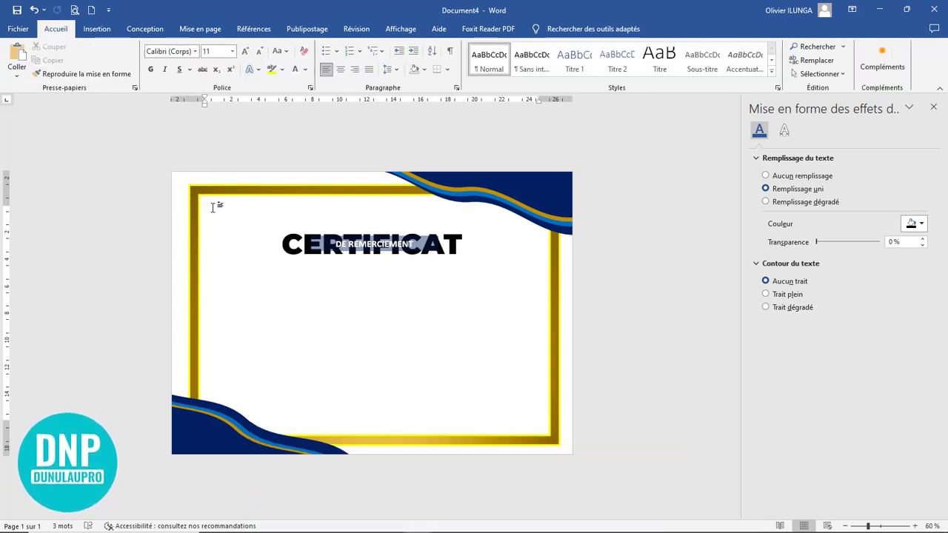
left_click(96, 31)
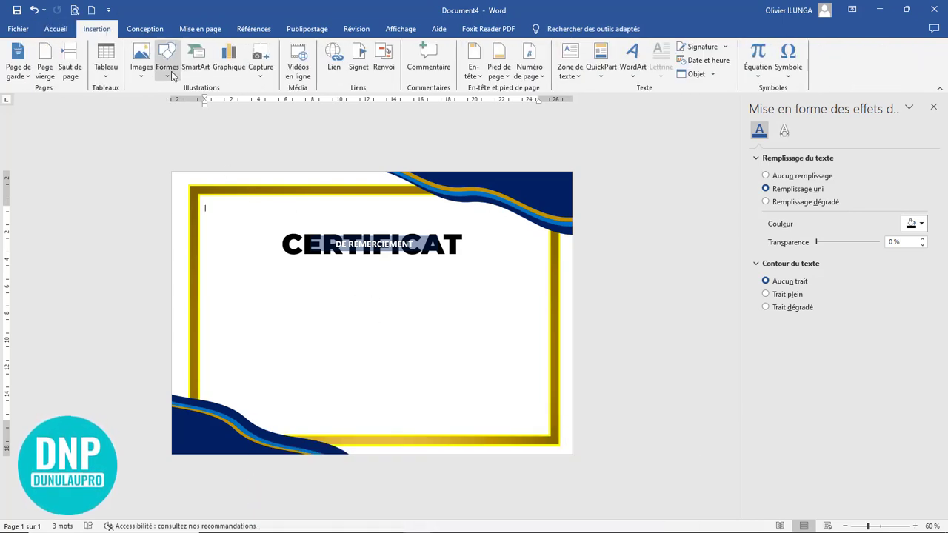
left_click(171, 74)
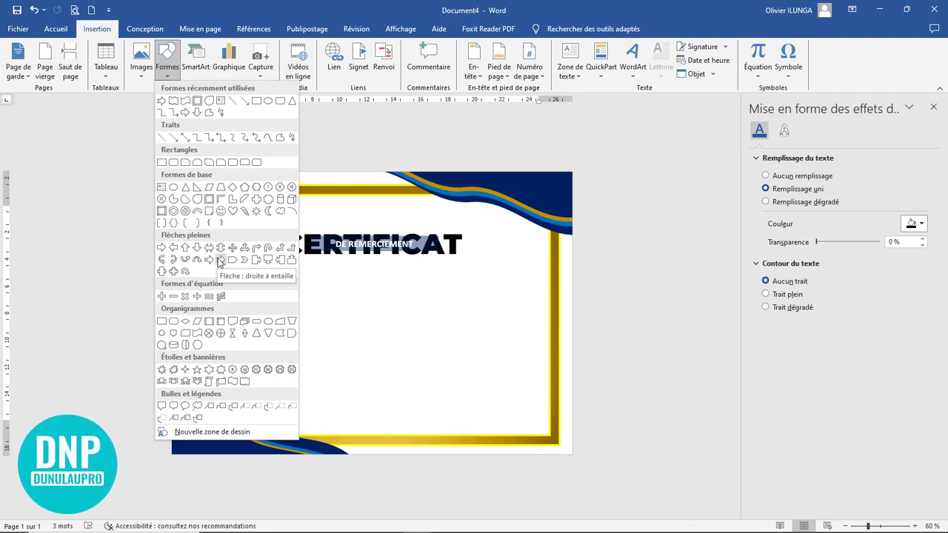
left_click(220, 260)
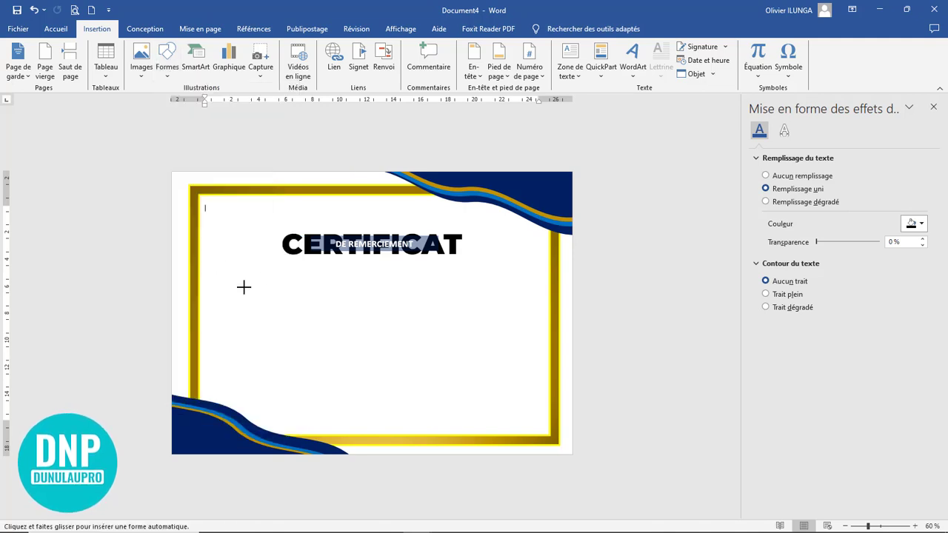
- Draw a notched arrow below the title, move it into place, and remove its outline
left_click_drag(229, 288, 319, 315)
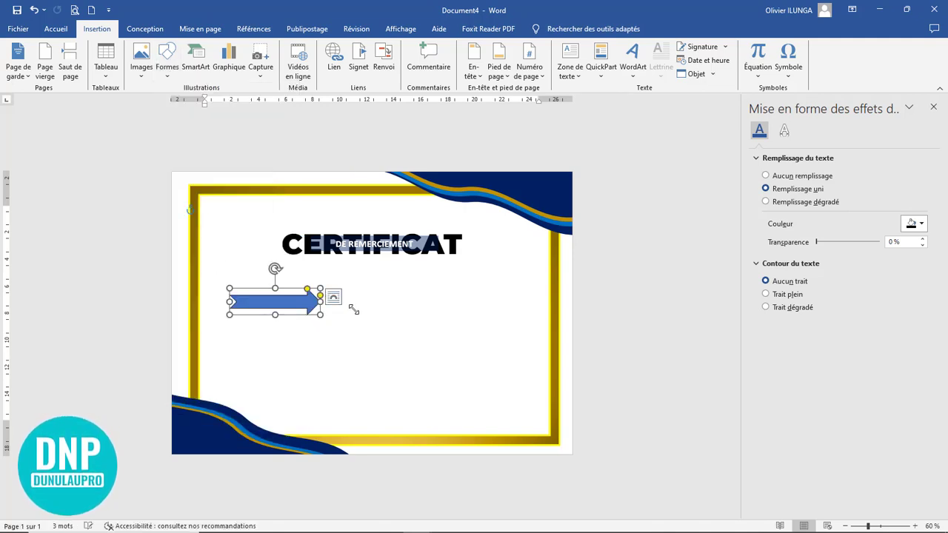
scroll(392, 299, "up", 5, "ctrl")
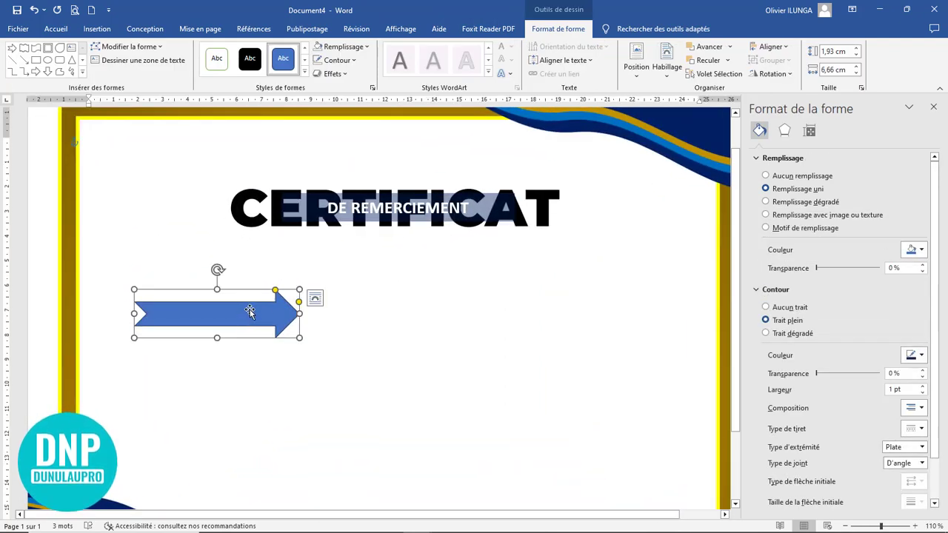
left_click_drag(248, 317, 280, 300)
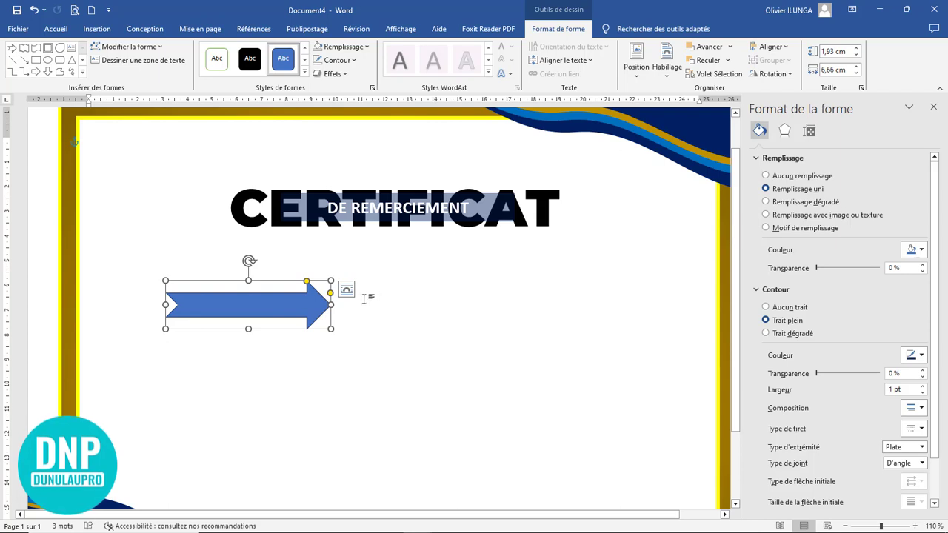
left_click(337, 60)
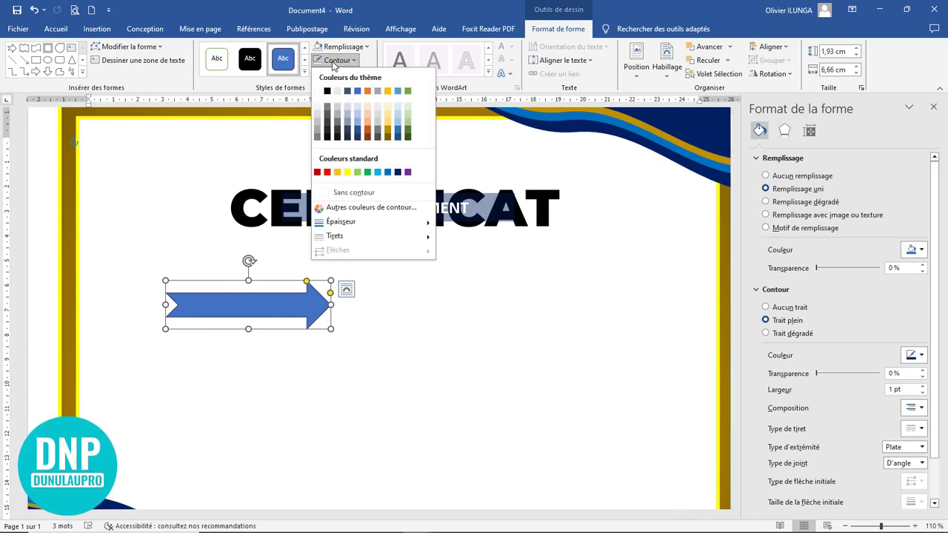
left_click(358, 191)
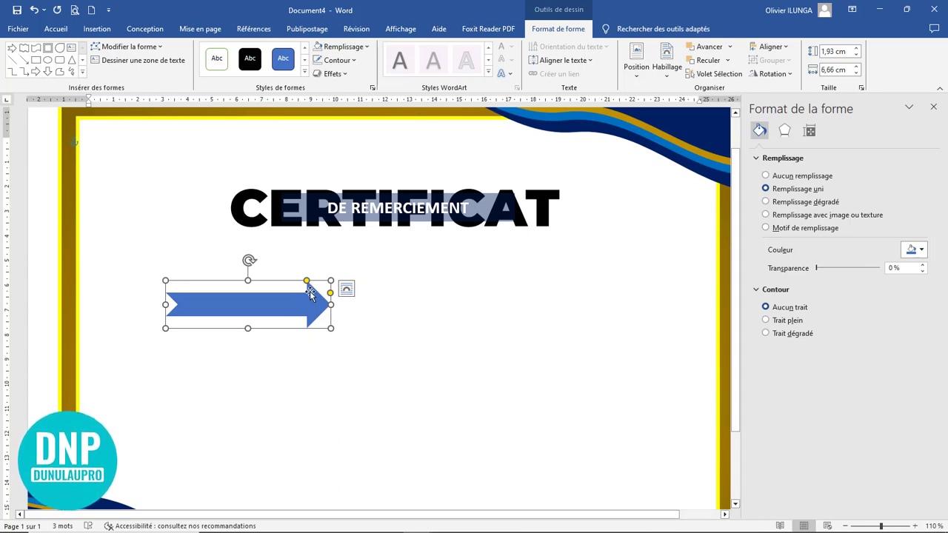
- Resize the arrow to about 8 cm wide and 1,11 cm high, reshaping its head
scroll(339, 317, "up", 4, "ctrl")
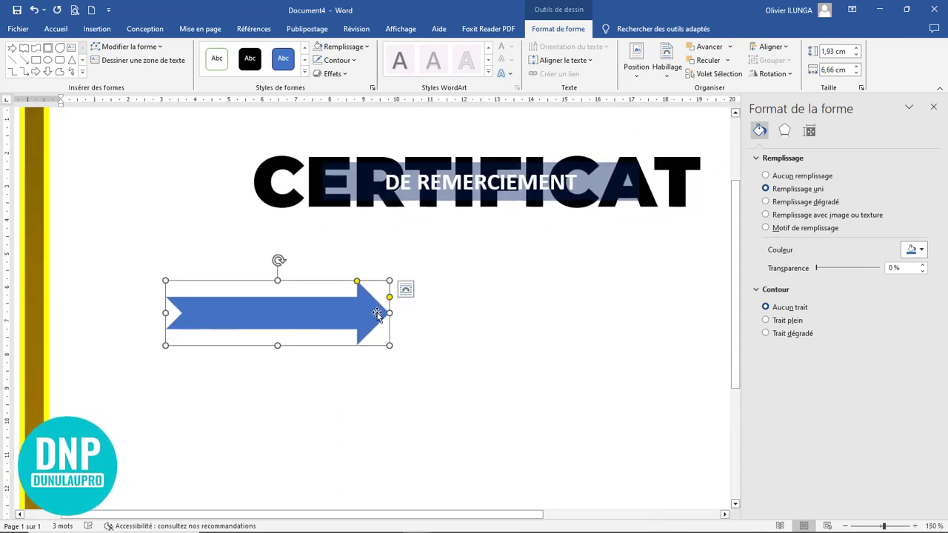
mouse_move(356, 282)
left_mouse_down()
mouse_move(384, 294)
mouse_move(382, 281)
left_mouse_up()
left_click_drag(389, 313, 434, 312)
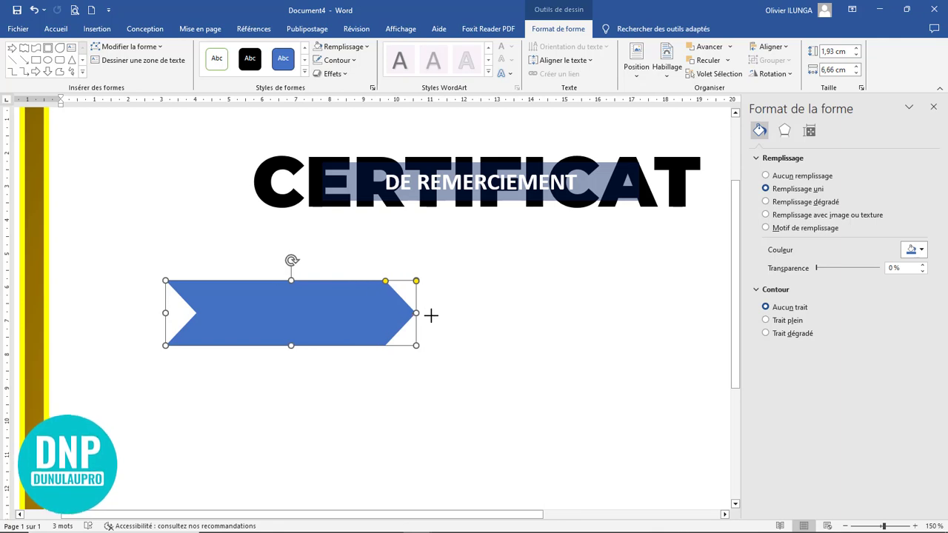
left_click_drag(300, 337, 301, 329)
left_click(464, 333)
scroll(466, 336, "down", 5, "ctrl")
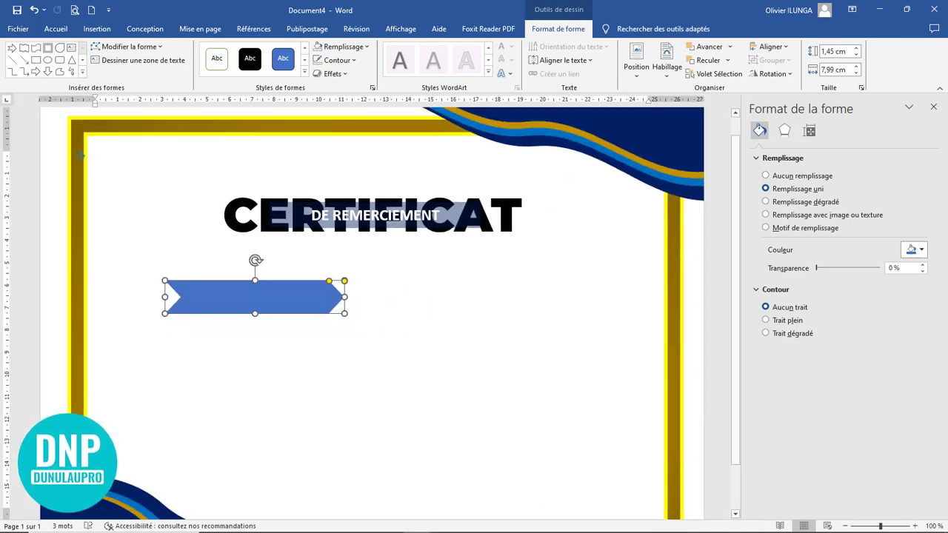
left_click(934, 107)
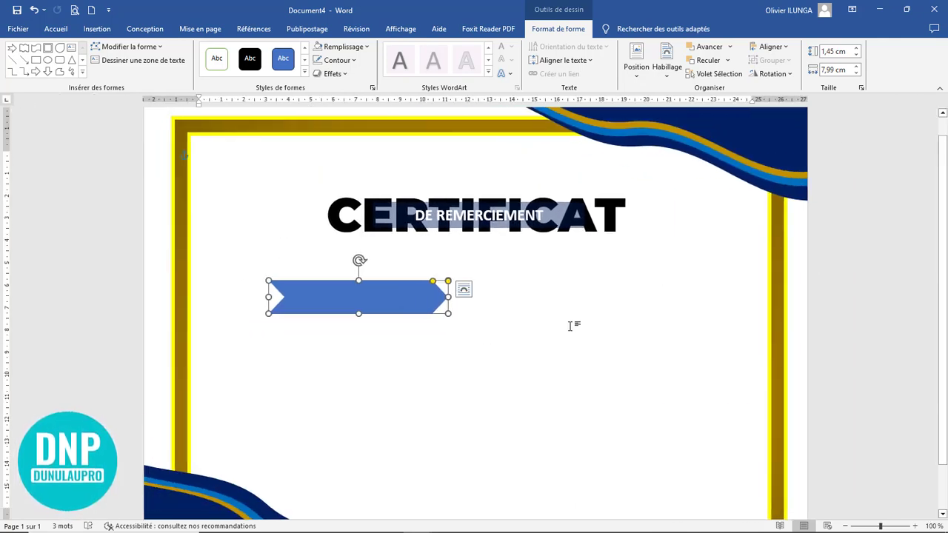
left_click_drag(386, 305, 364, 303)
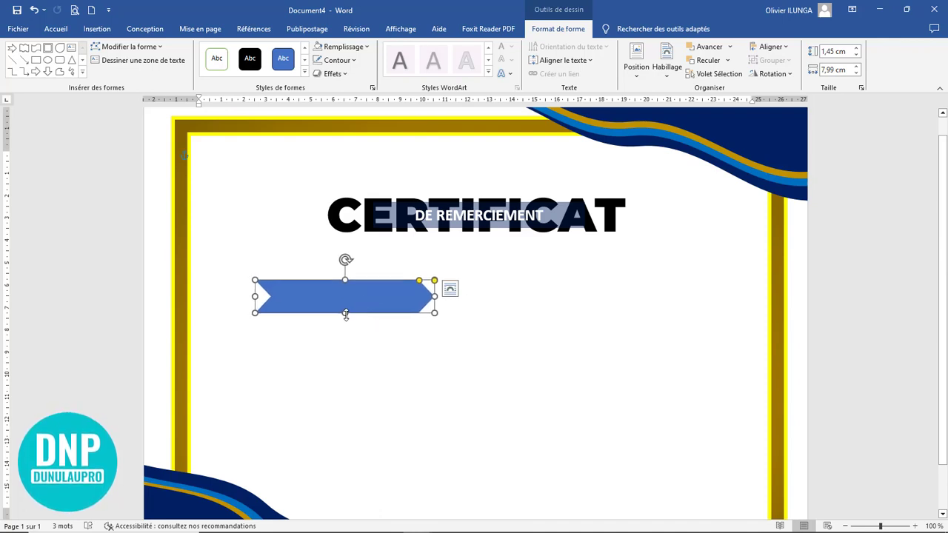
left_click_drag(346, 313, 365, 300)
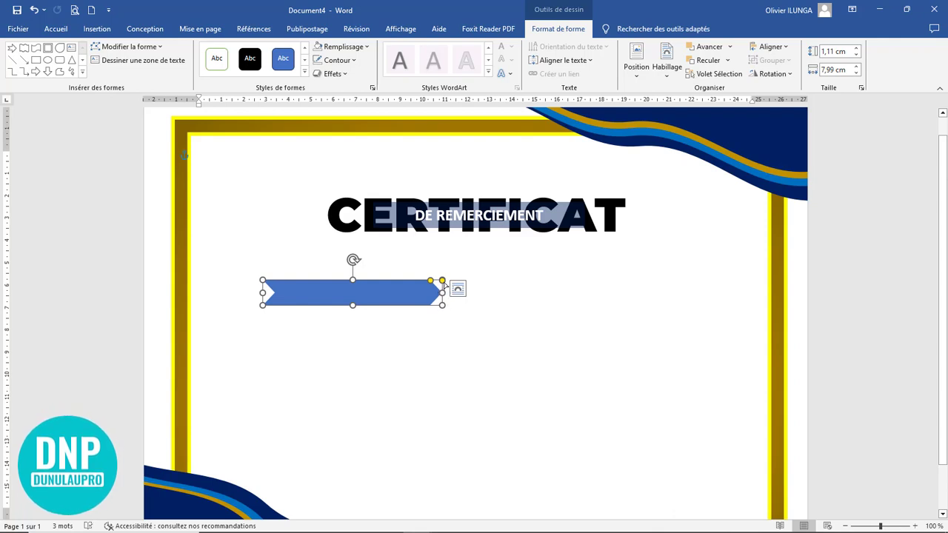
left_click_drag(442, 282, 418, 303)
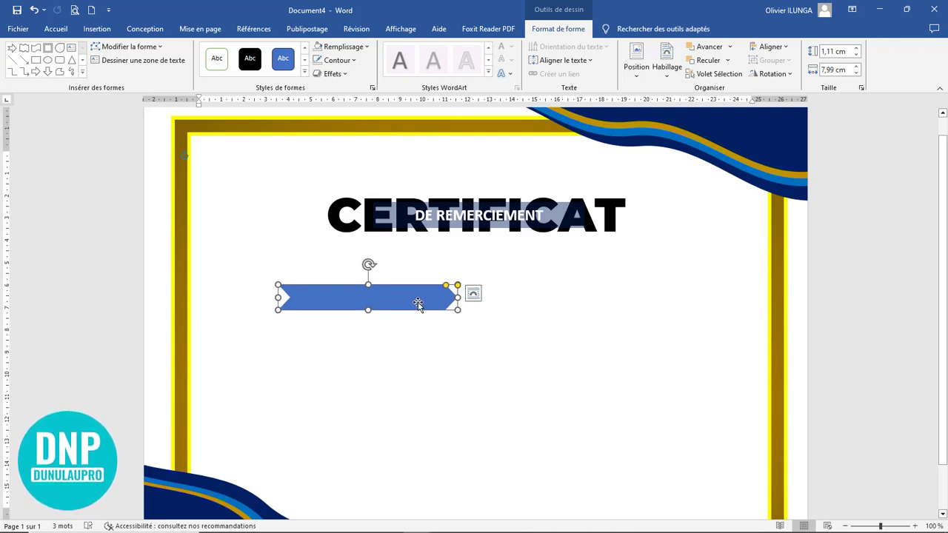
- Duplicate the arrow, rotate the copy 180°, and join it to the original's right end
left_click_drag(400, 309, 410, 338, "ctrl")
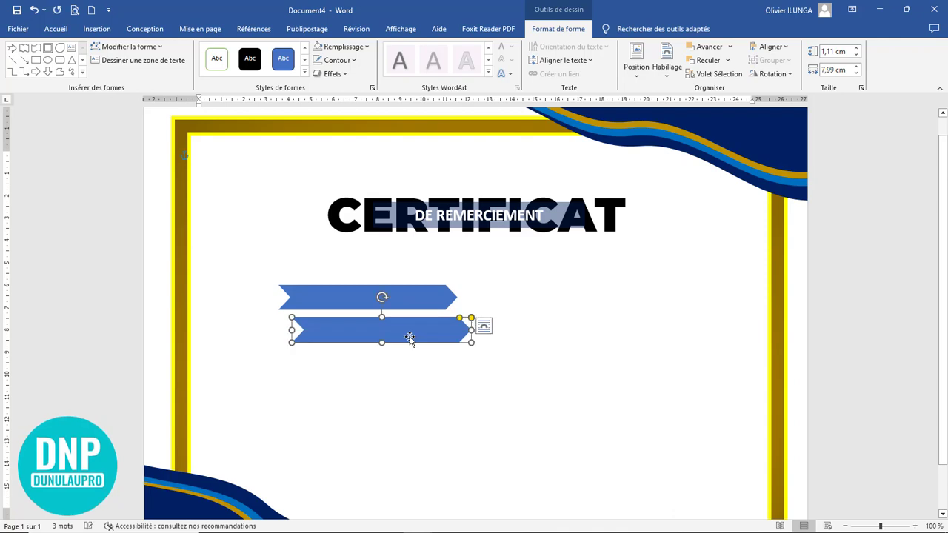
left_click_drag(382, 298, 381, 367)
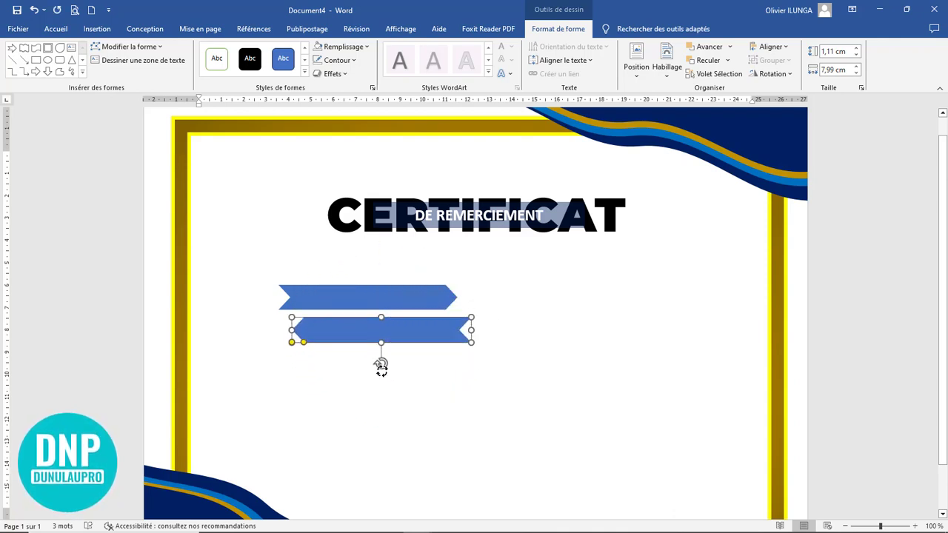
left_click_drag(416, 340, 560, 308)
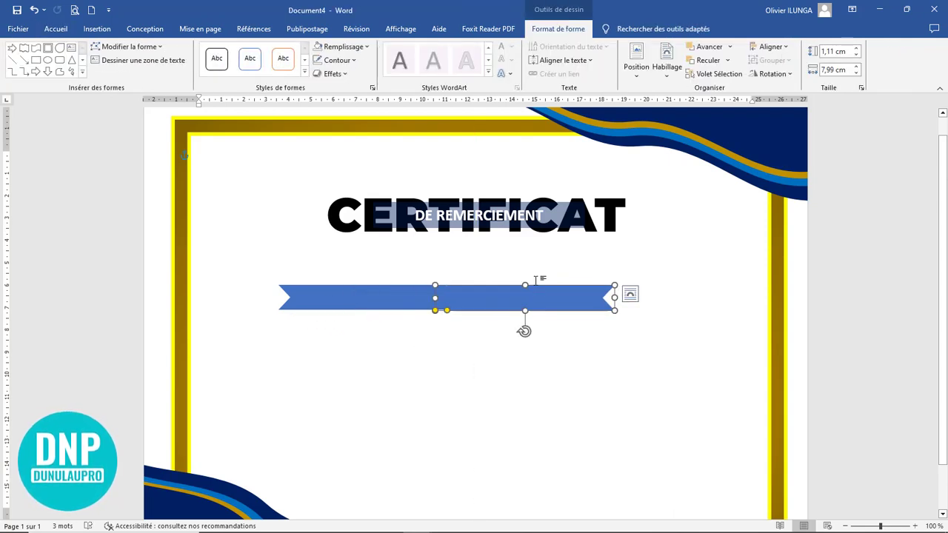
- Group both arrow halves into one 14,92 cm ribbon and centre it under the title
key("Left")
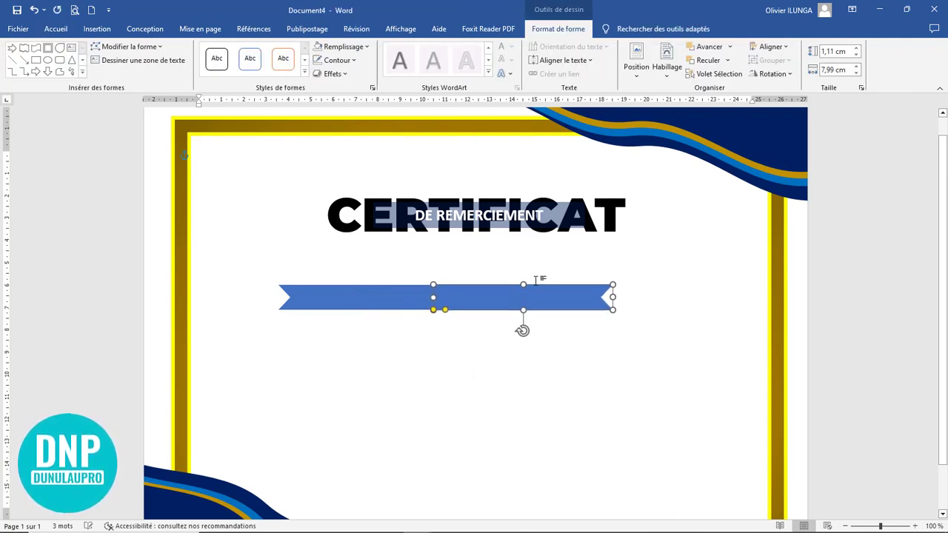
left_click(435, 352)
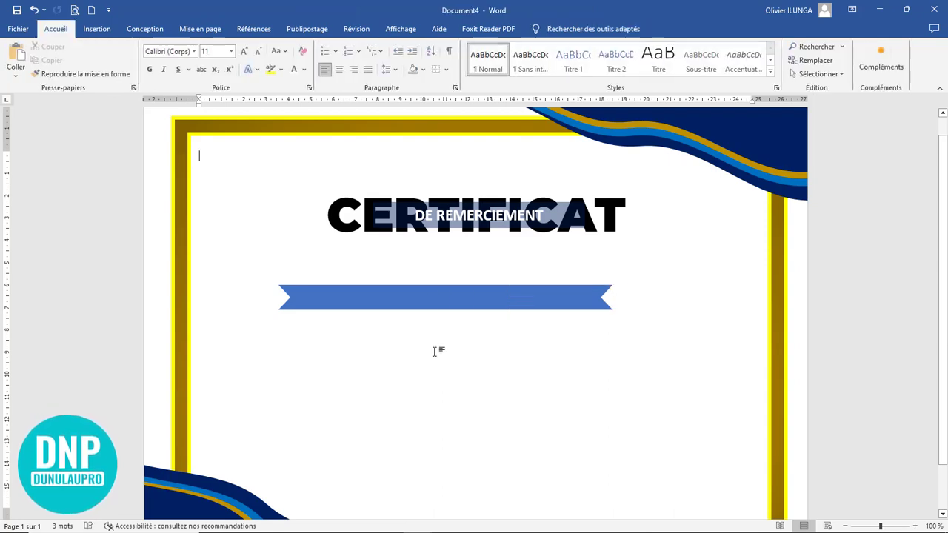
left_click(410, 296)
left_click(537, 306, "shift")
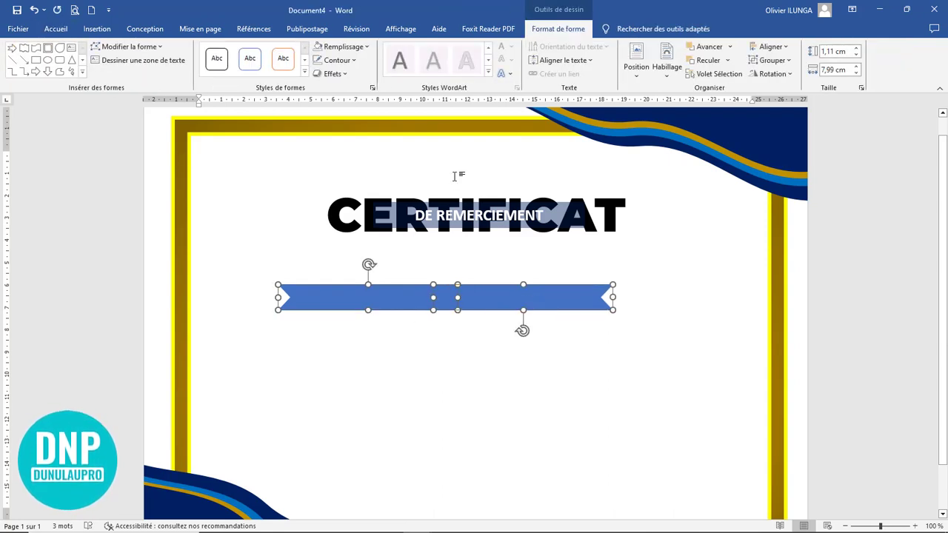
left_click(770, 60)
left_click(774, 77)
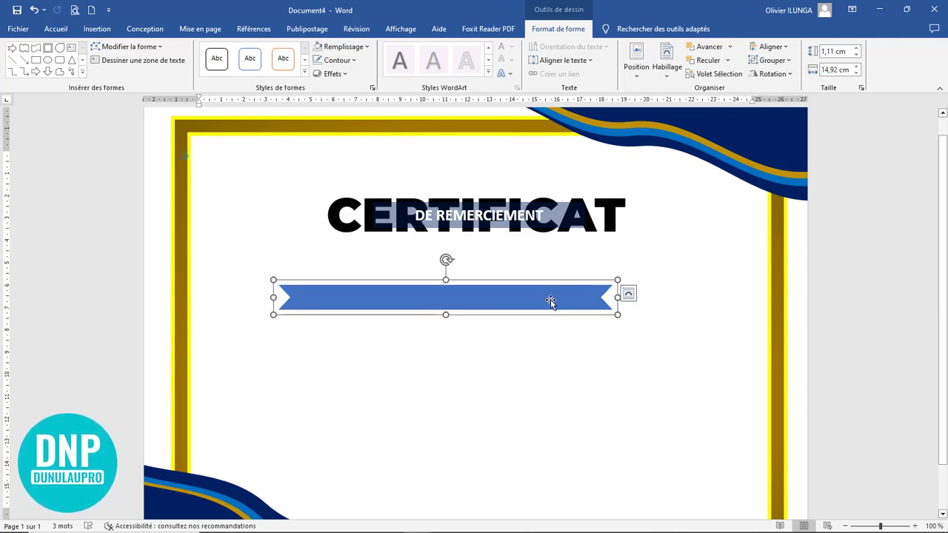
left_click_drag(552, 300, 590, 297)
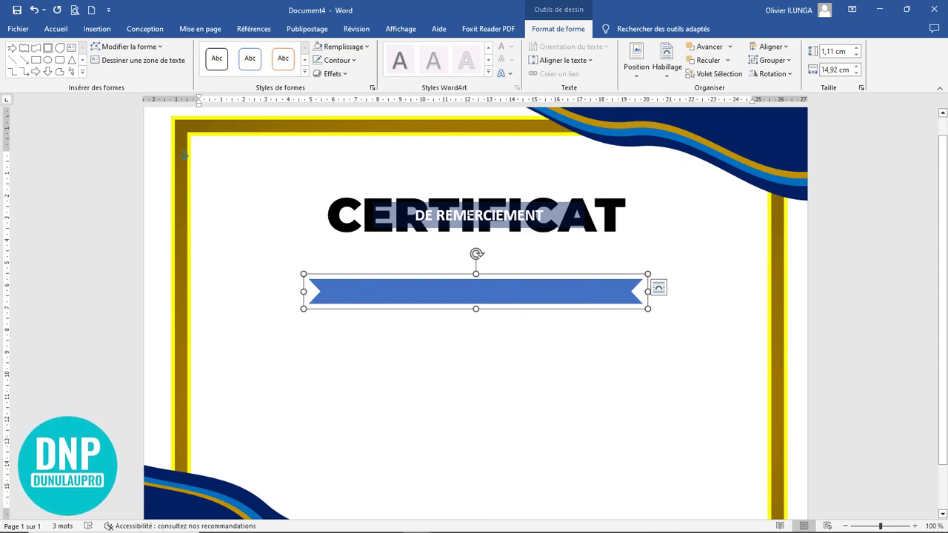
left_click(469, 214)
- Copy the DE REMERCIEMENT box below and paste 'Nous sommes fiers de l'attribuer à :' into it
left_click_drag(494, 209, 429, 324)
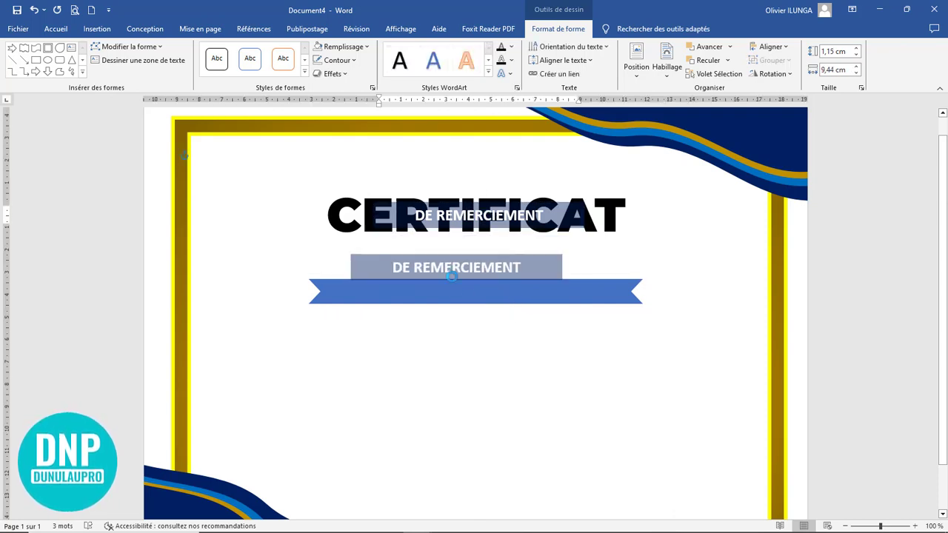
left_click_drag(490, 329, 286, 321)
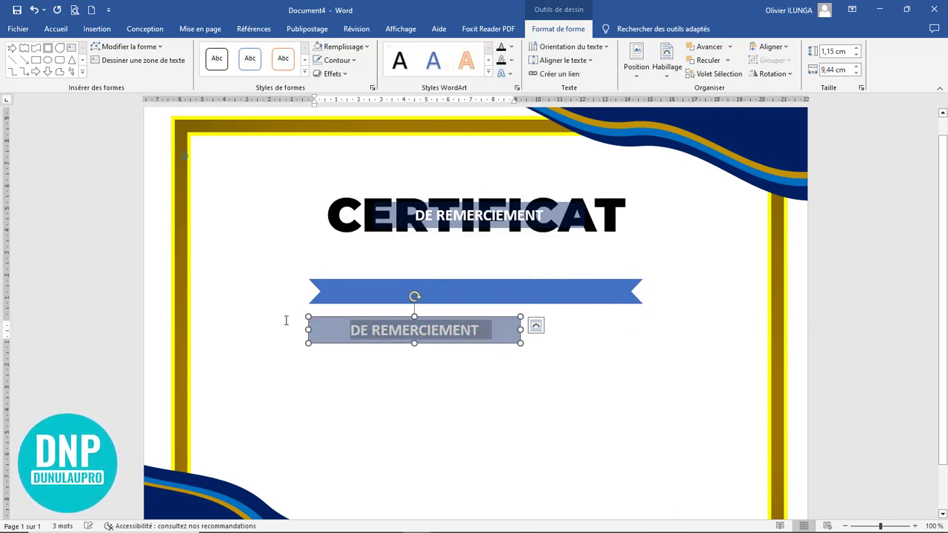
type("Nous sommes fiers de l’attribuer à :")
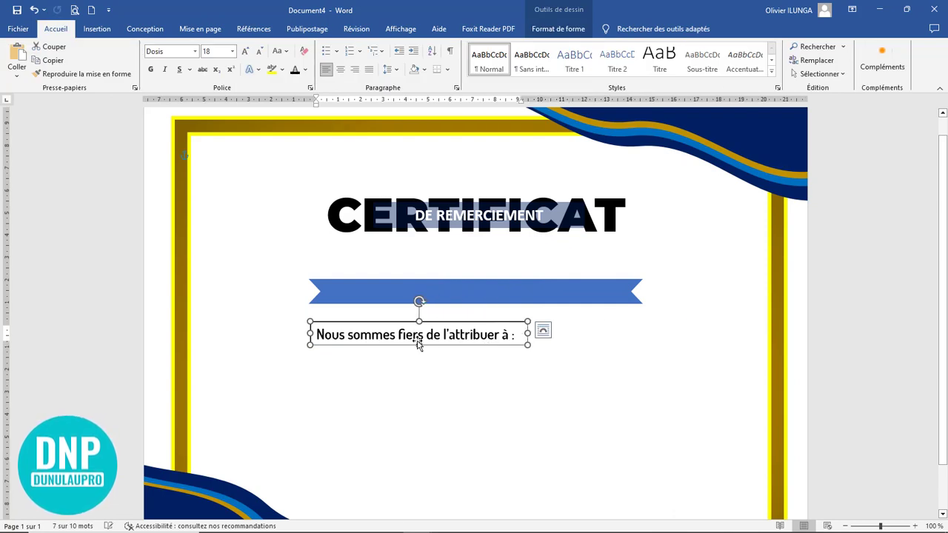
left_click_drag(419, 345, 418, 349)
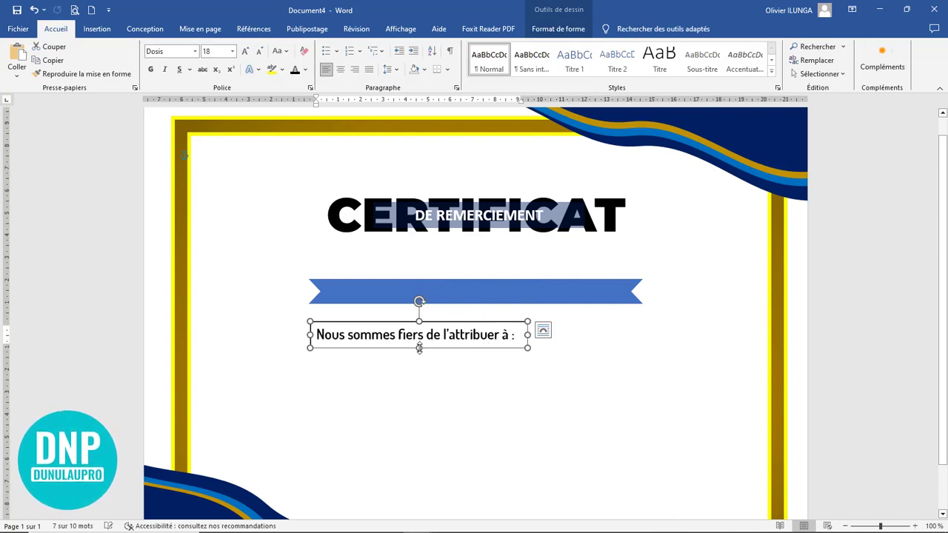
- Move the sentence box onto the blue ribbon and set it to Aucun remplissage
double_click(438, 327)
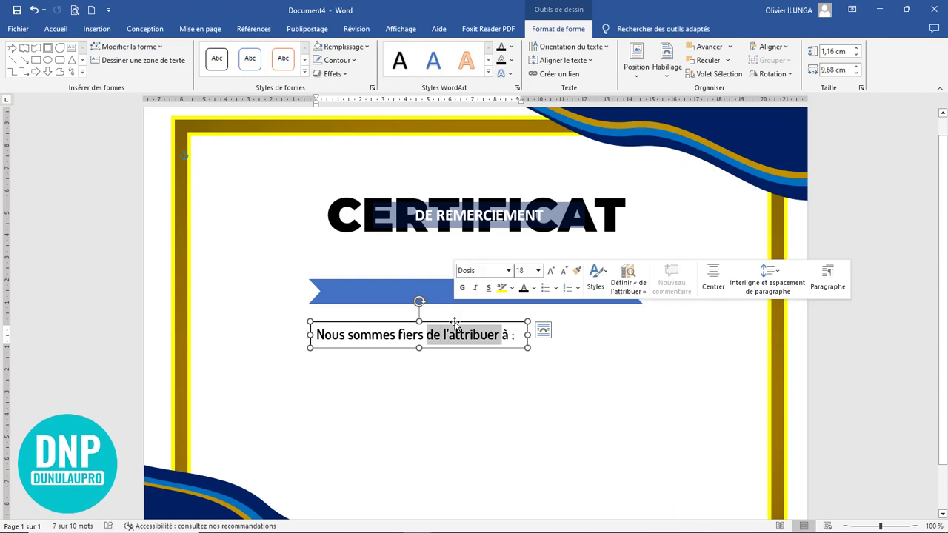
mouse_move(457, 326)
left_mouse_down()
mouse_move(476, 277)
mouse_move(514, 281)
left_mouse_up()
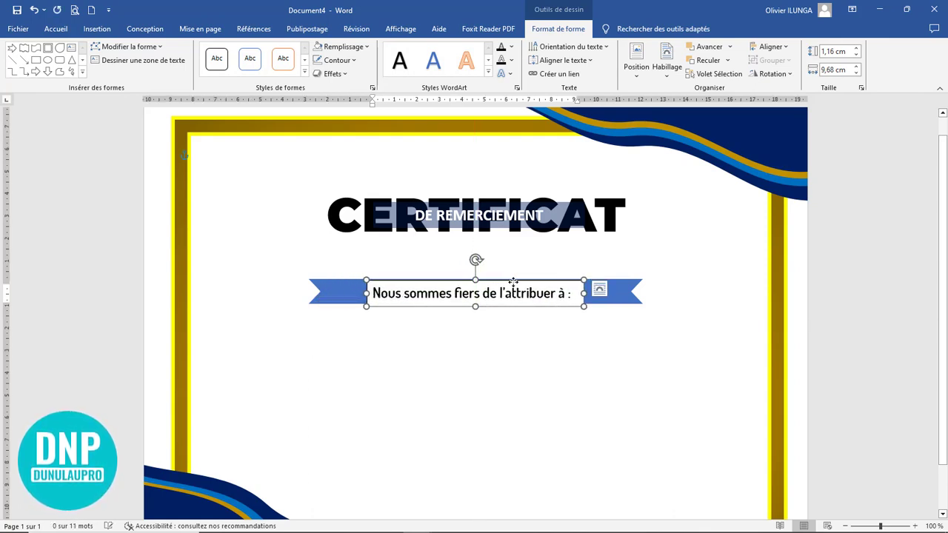
key("Up")
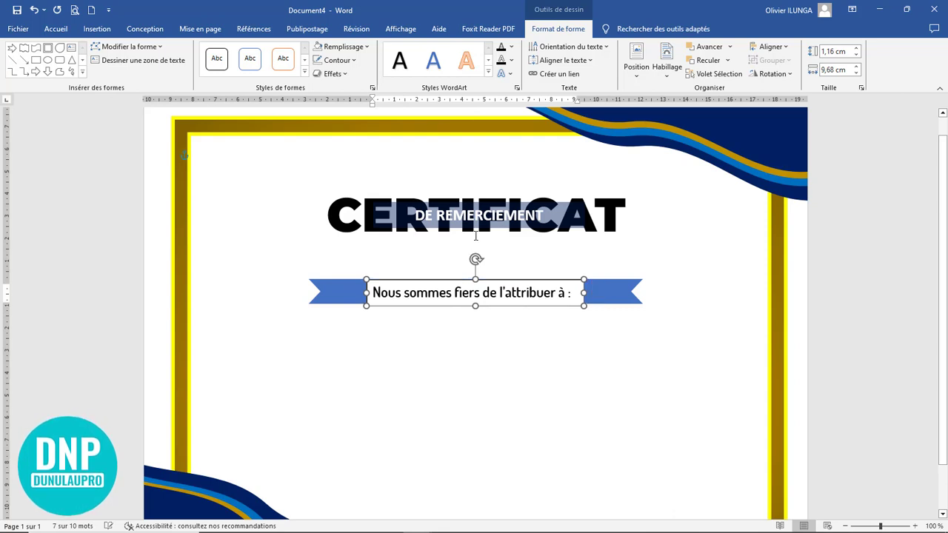
key("Up")
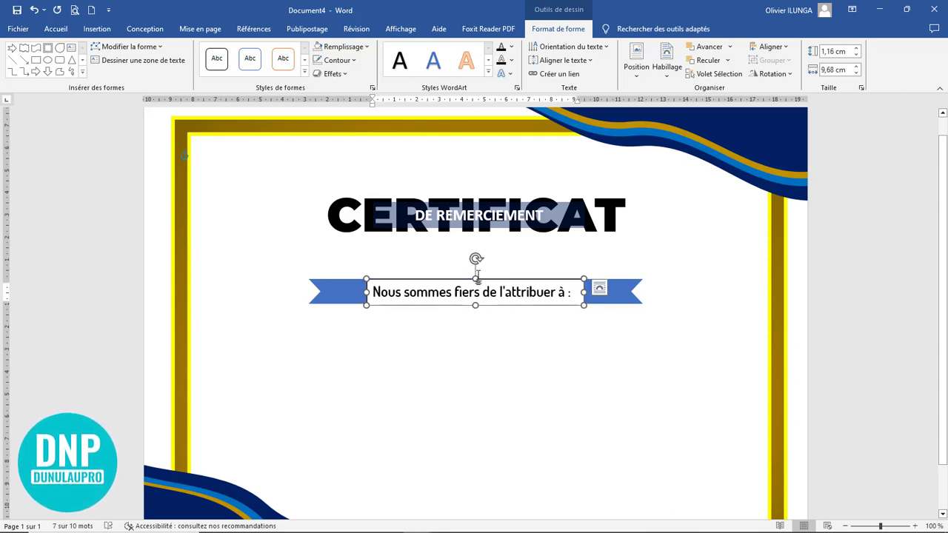
left_click(319, 49)
left_click(612, 391)
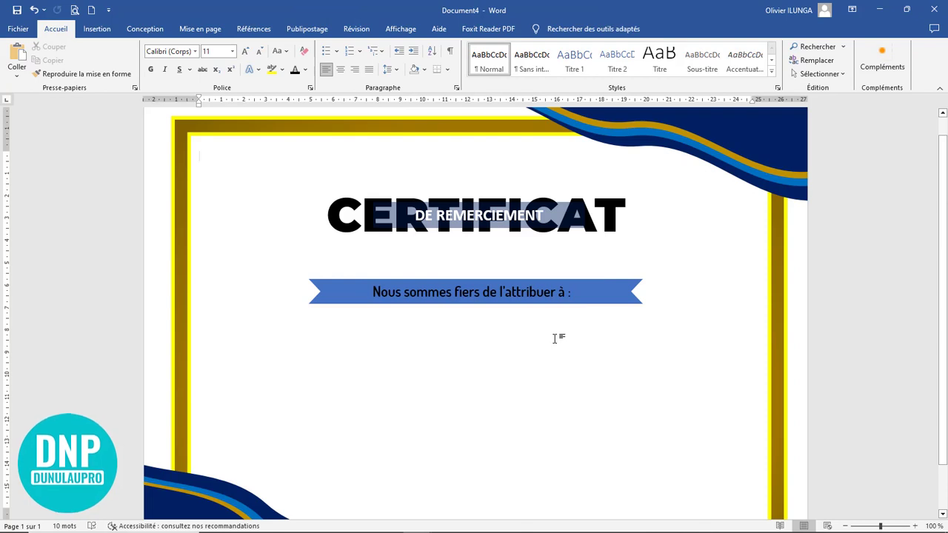
scroll(416, 273, "down", 2)
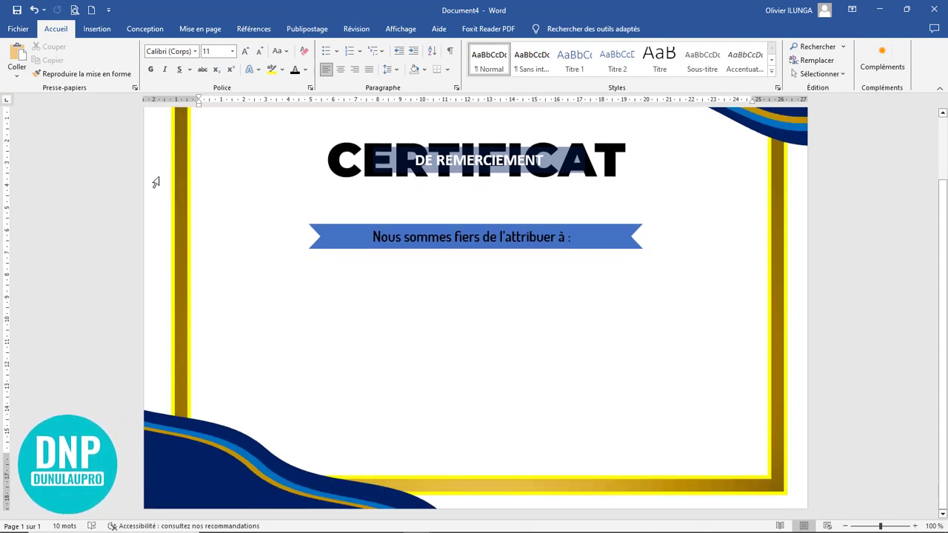
- Draw a long 22,12 cm horizontal line across the page below the ribbon
left_click(97, 29)
left_click(166, 65)
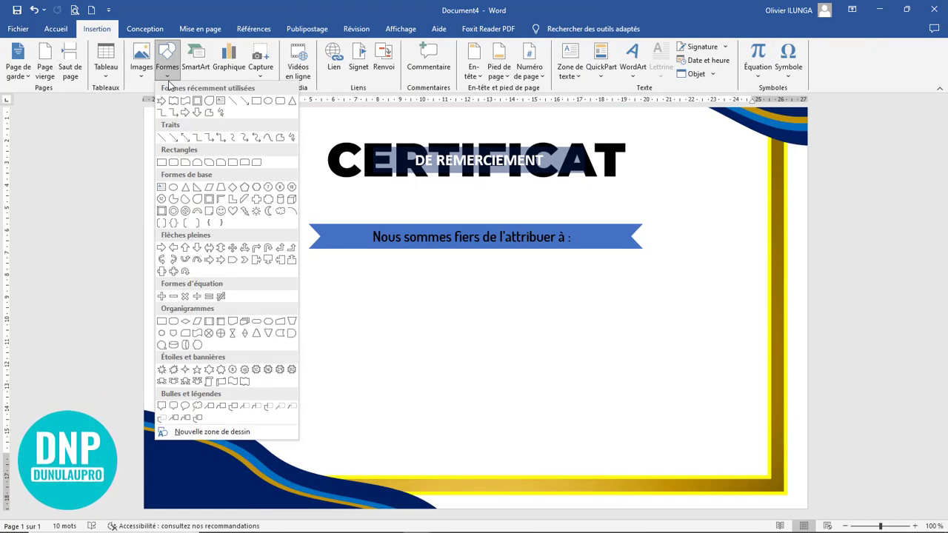
left_click(161, 138)
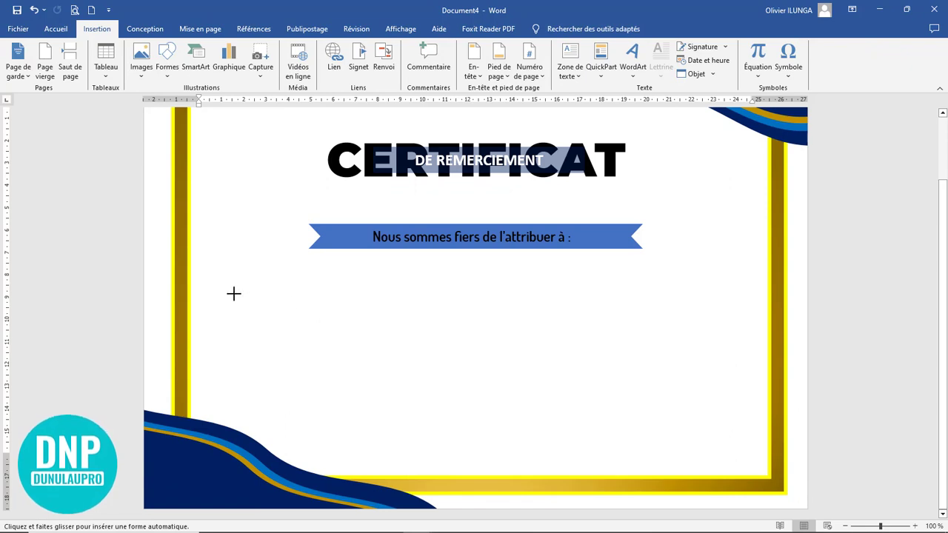
left_click_drag(234, 294, 730, 294)
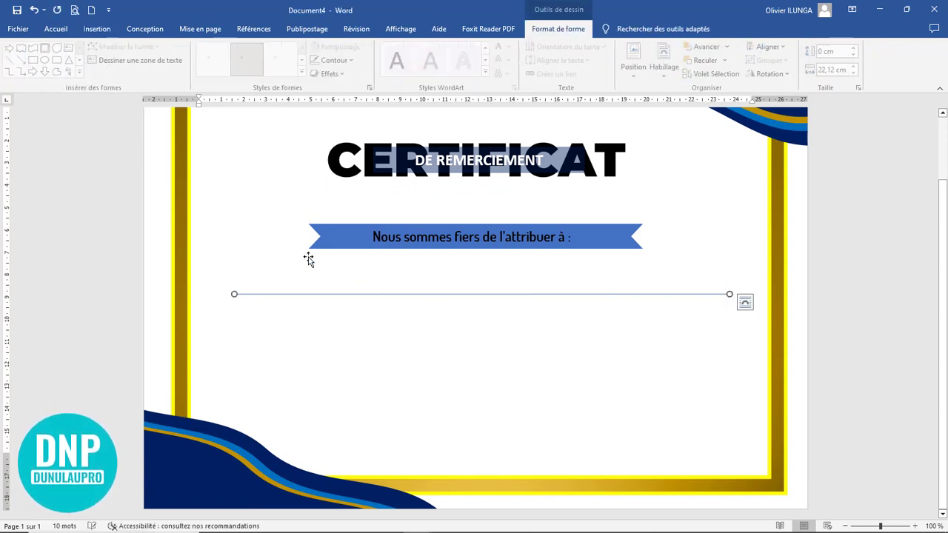
- Give the line a dark style and a heavier outline weight
left_click(218, 65)
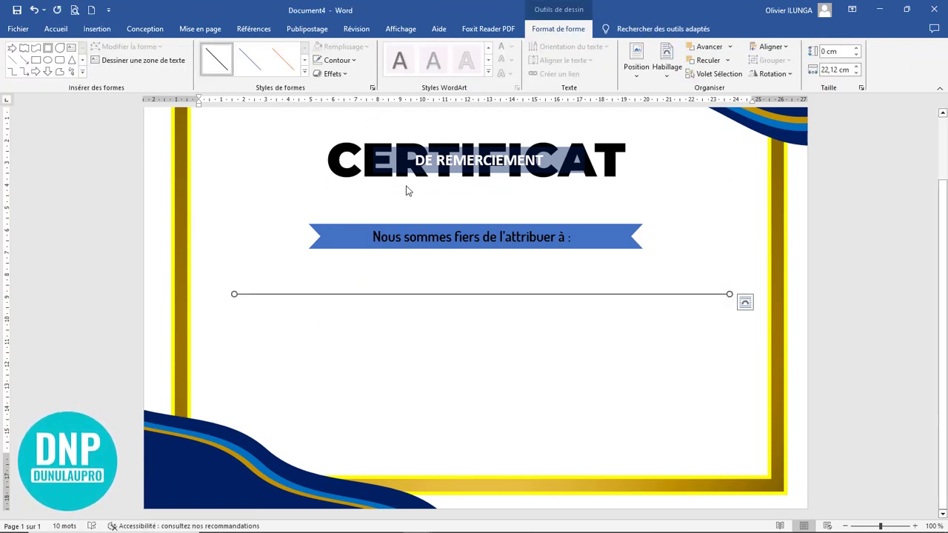
left_click(351, 61)
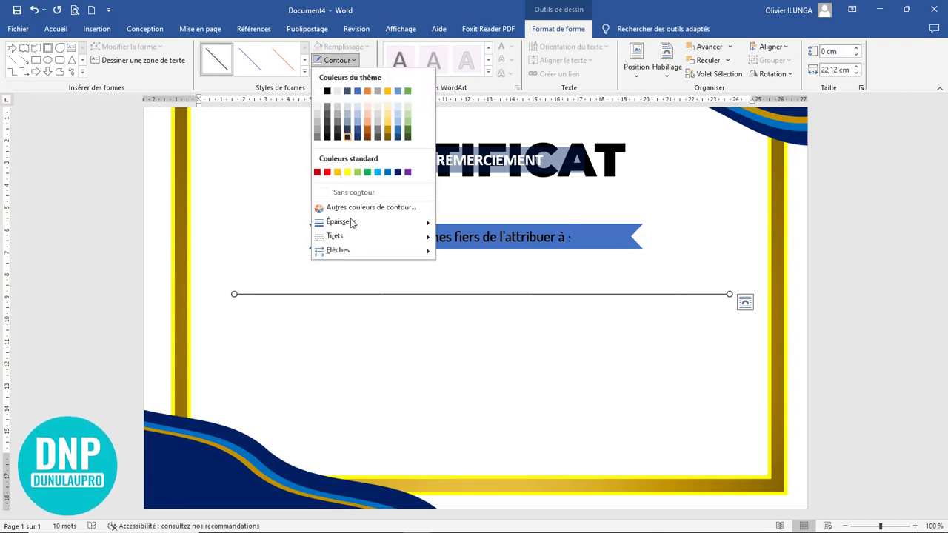
mouse_move(352, 224)
left_click(482, 277)
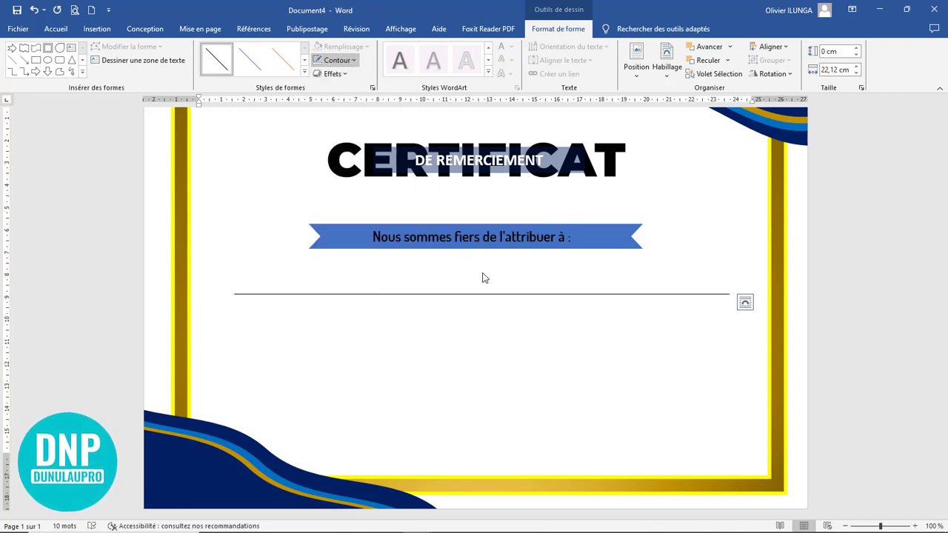
left_click(456, 237)
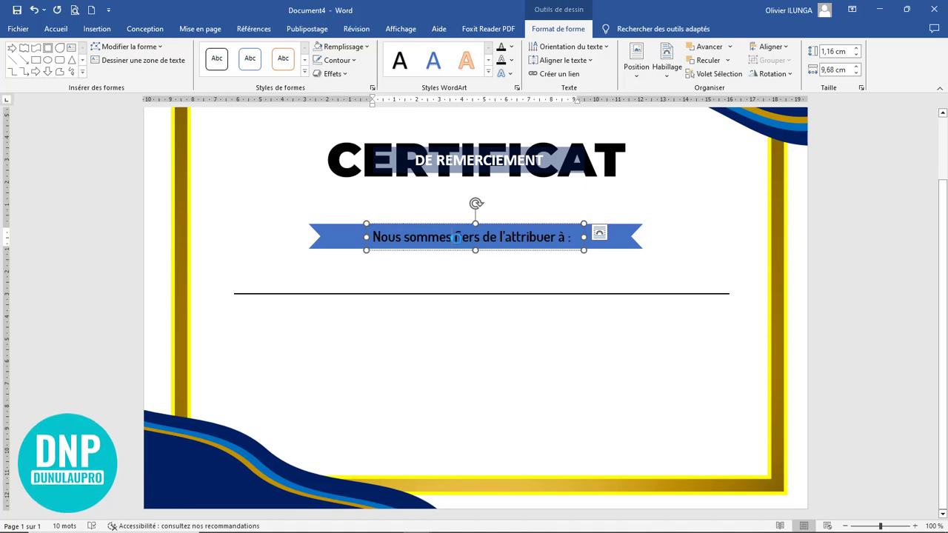
- Copy the sentence box down onto the line and change its text to 'Nom et Post Nom du Candidat'
left_click_drag(455, 237, 388, 260)
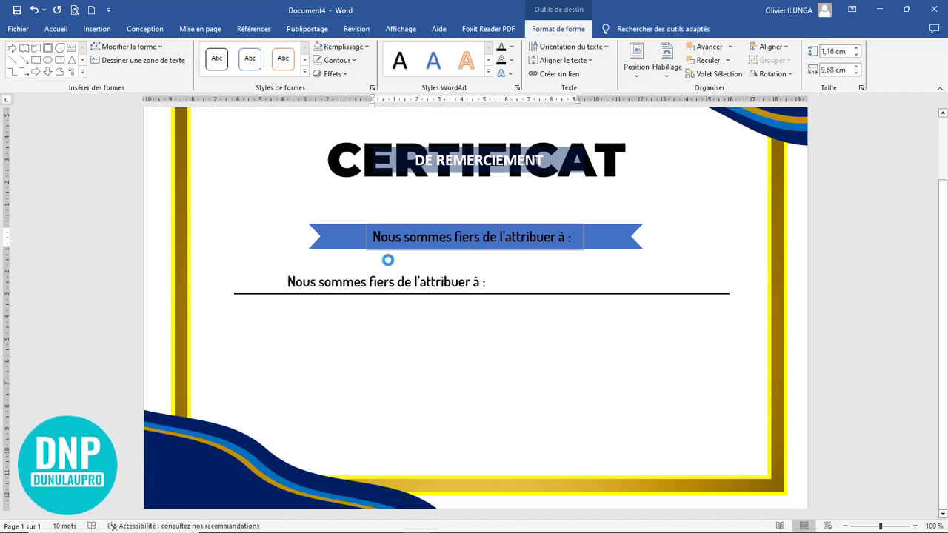
left_click_drag(488, 281, 288, 281)
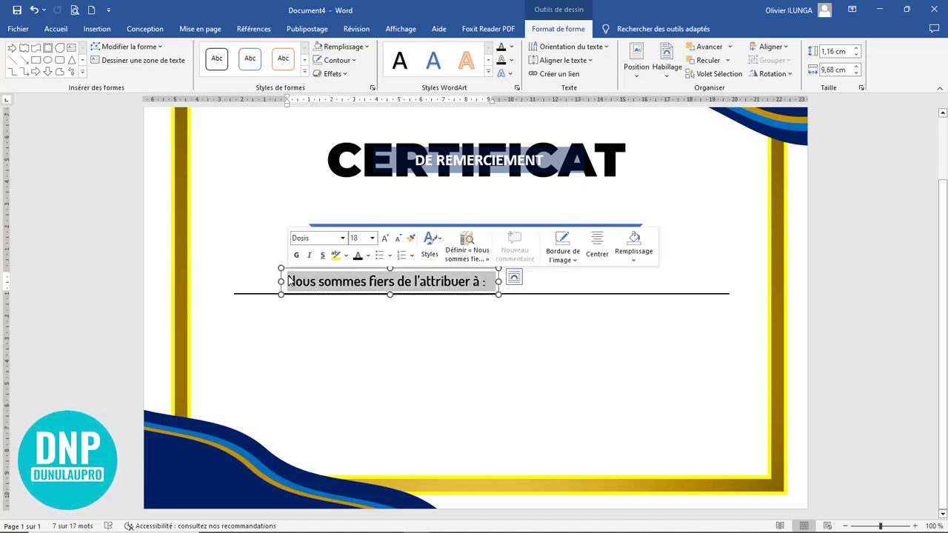
type("Nom et Post Nom du Candia")
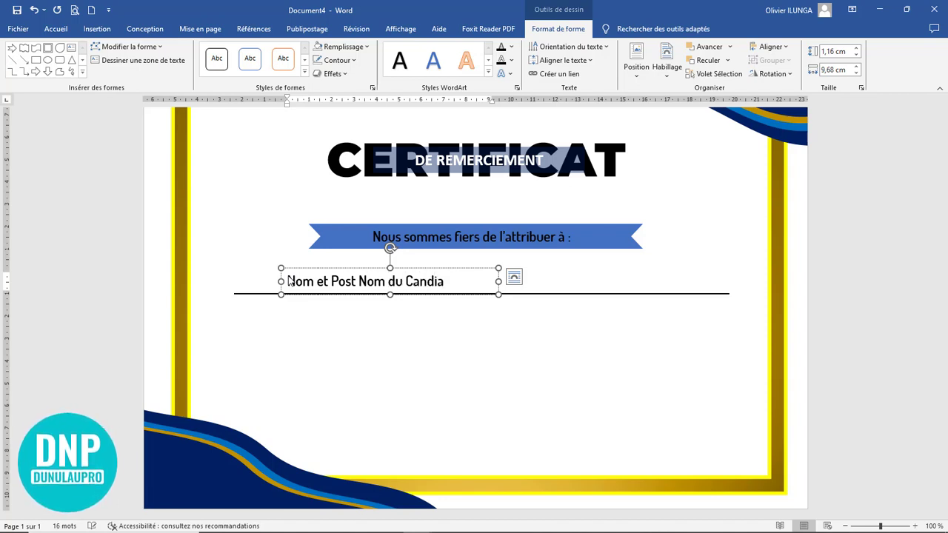
type("nt")
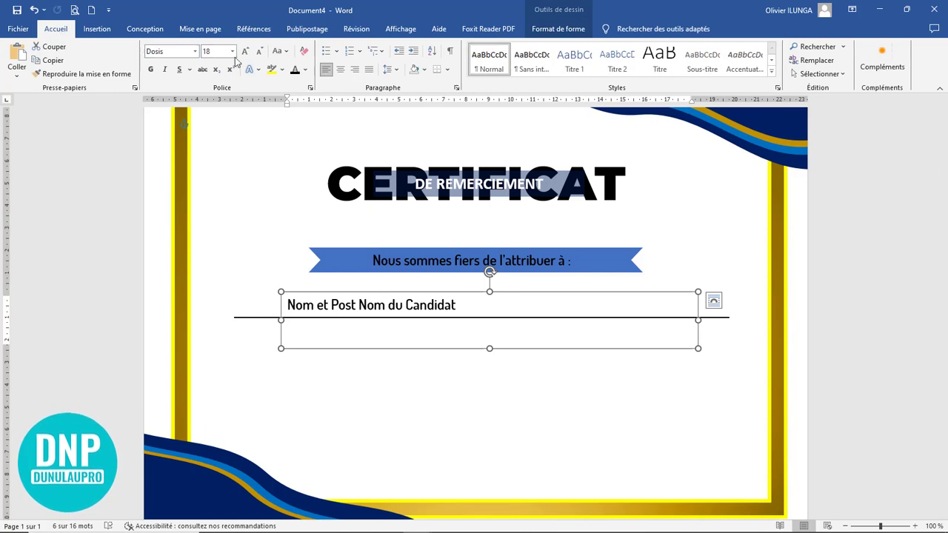
- Enlarge the name to 36 pt and fit its box snugly over the line
left_click(245, 52)
left_click(245, 52)
left_click(245, 52)
left_click(245, 52)
left_click(245, 52)
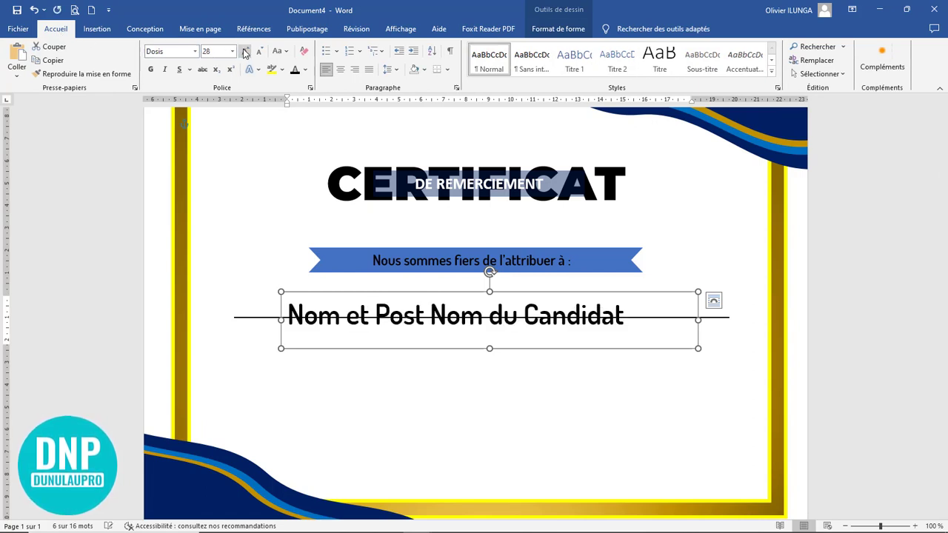
left_click_drag(573, 291, 581, 279)
left_click_drag(497, 335, 498, 320)
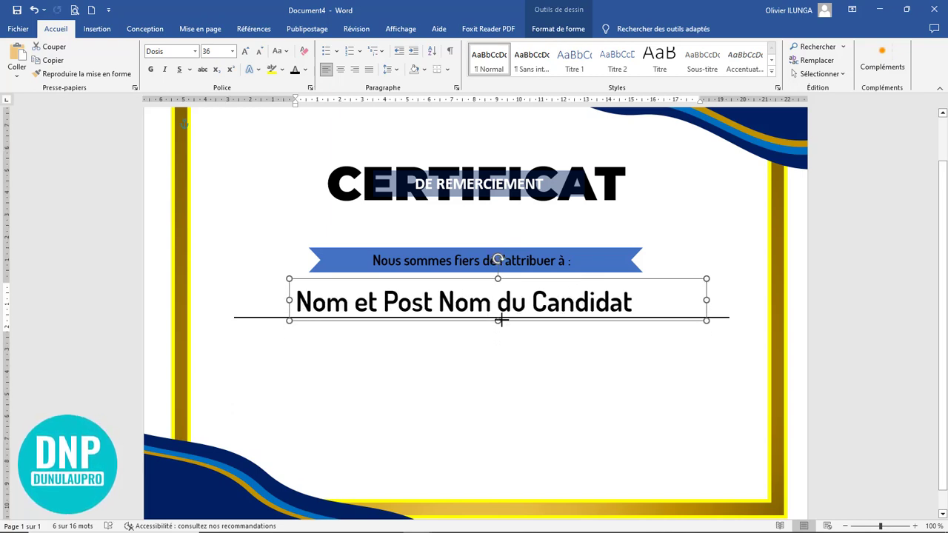
left_click(568, 385)
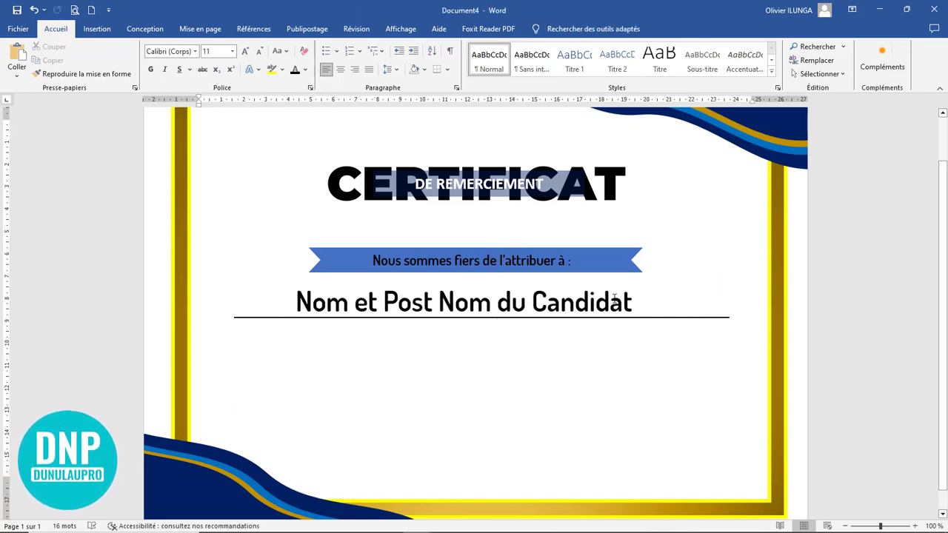
- Centre the candidate name text and move its box to the page's centre above the line
scroll(606, 341, "down", 3)
scroll(607, 337, "down", 3)
scroll(607, 340, "up", 3)
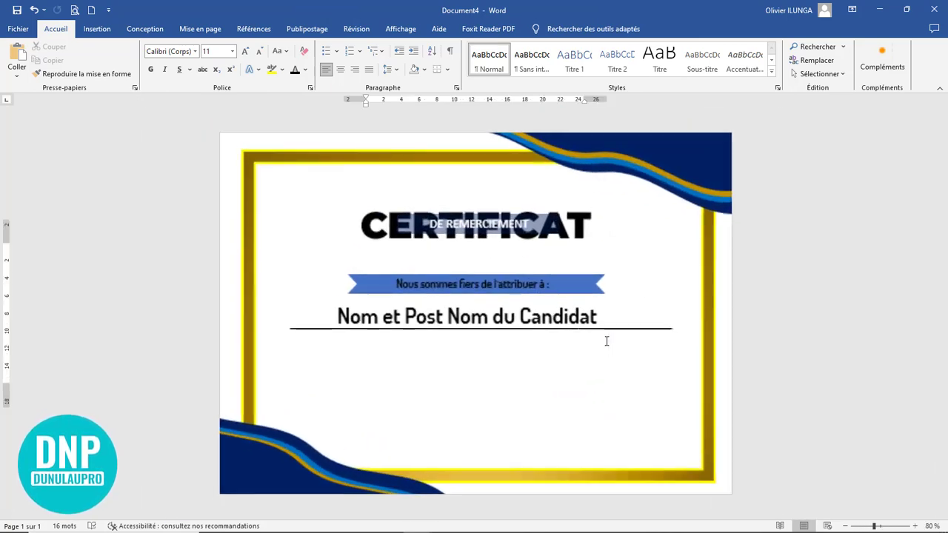
scroll(552, 315, "up", 1)
left_click(552, 315)
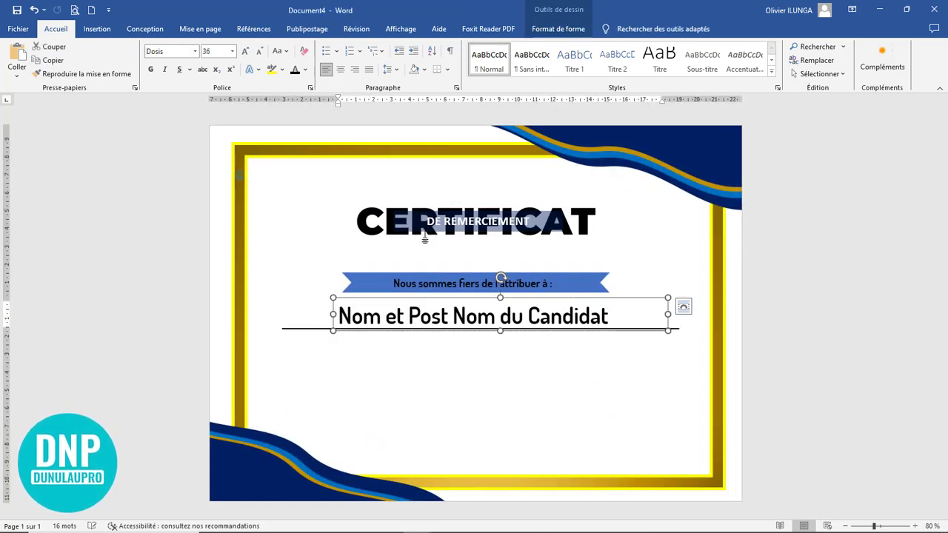
left_click(340, 69)
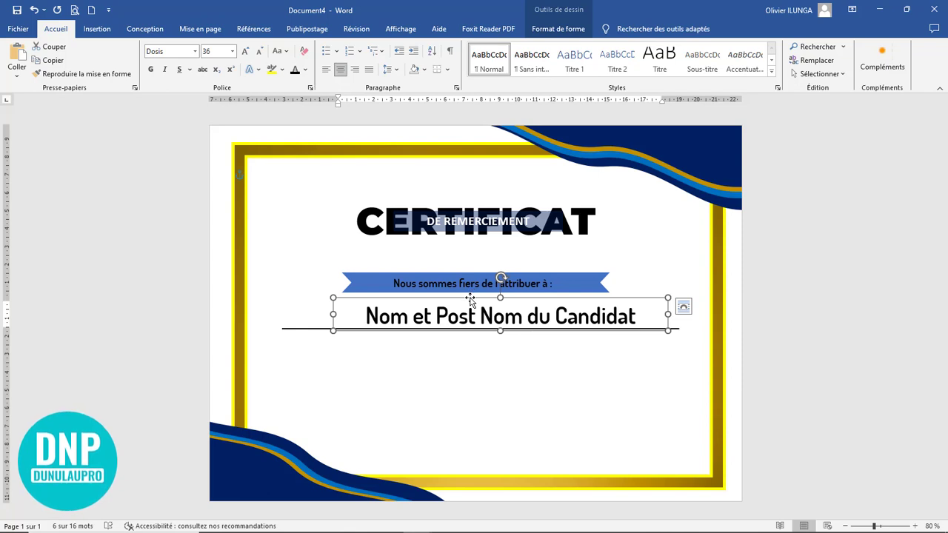
left_click_drag(470, 298, 436, 299)
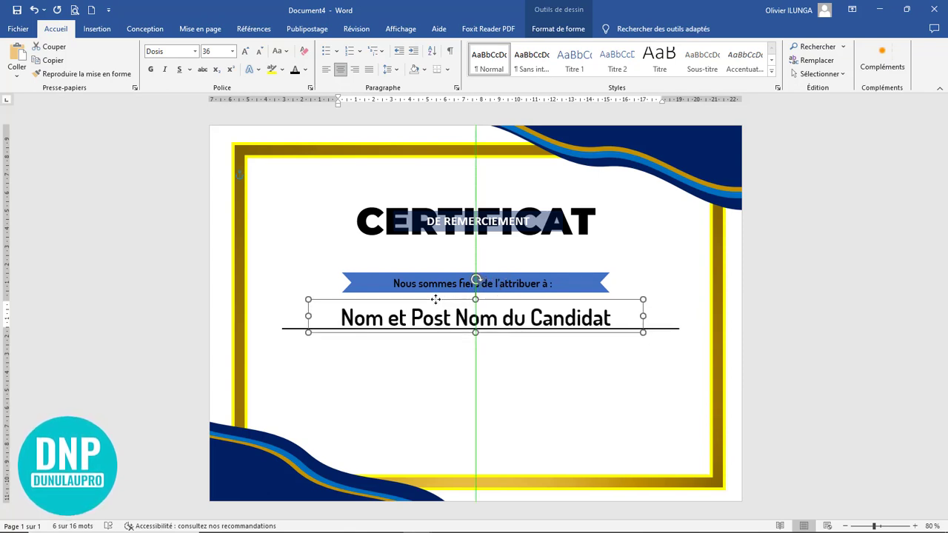
left_click_drag(435, 299, 435, 298)
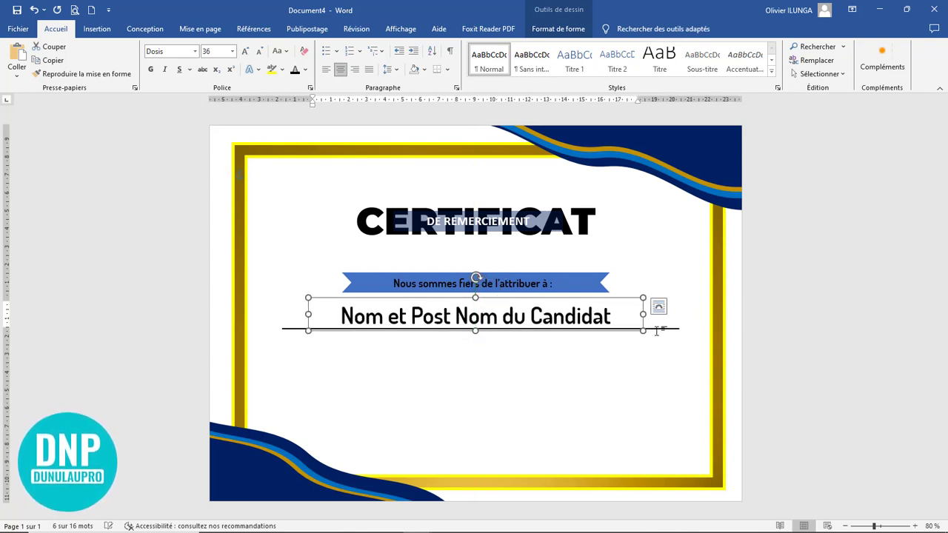
- Lower the underline slightly and re-centre the name box just above it
left_click_drag(657, 329, 658, 337)
left_click(581, 316)
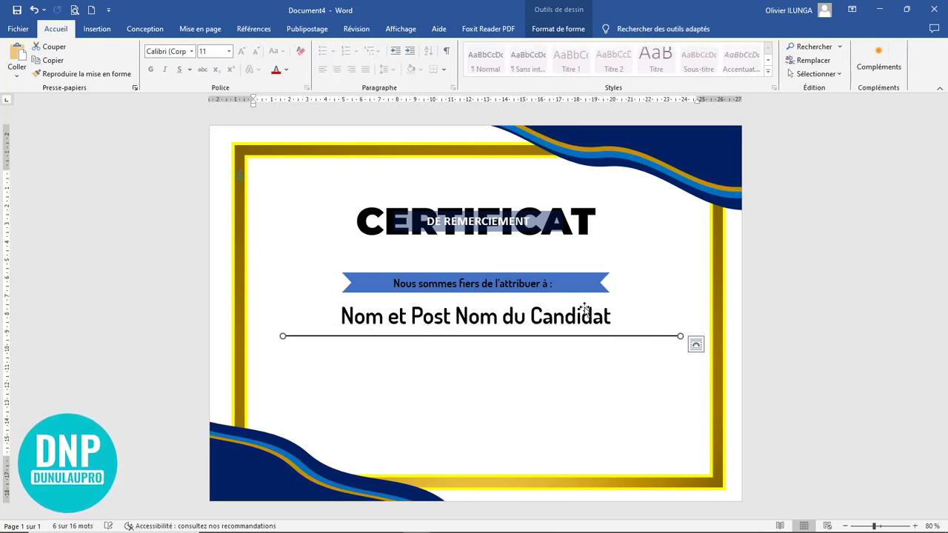
left_click_drag(578, 300, 609, 304)
left_click(618, 371)
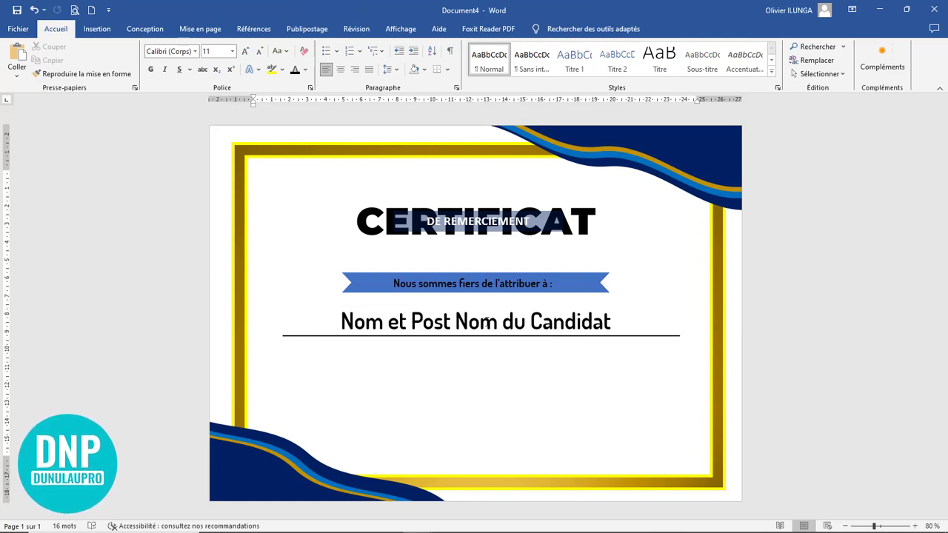
left_click(549, 284)
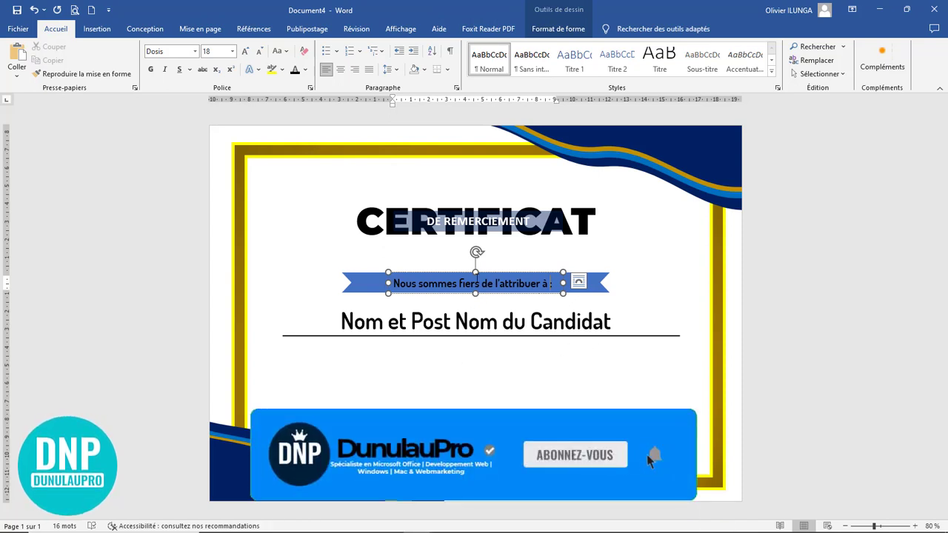
- Copy the banner text box below the name line and fill it with a =lorem(1) paragraph
left_click_drag(465, 276, 465, 340, "ctrl")
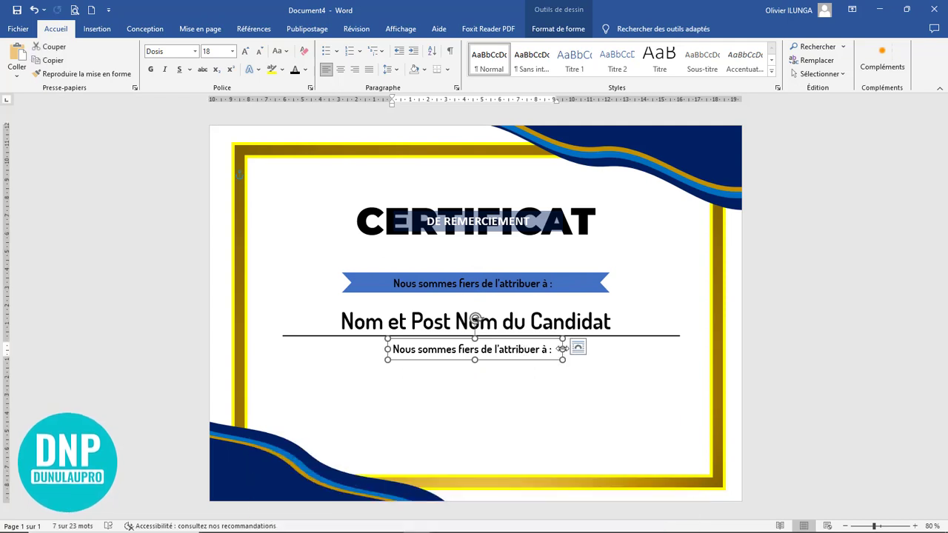
left_click_drag(554, 349, 324, 338)
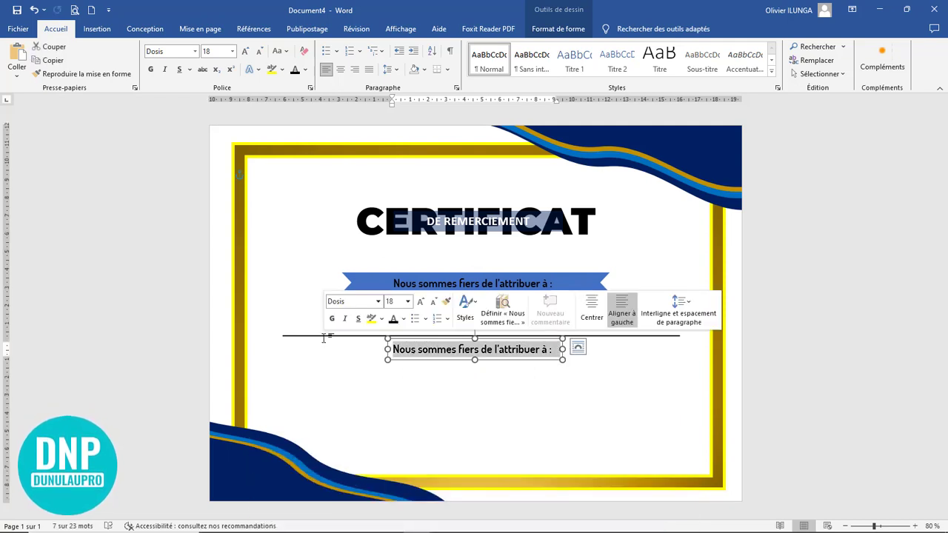
key("BackSpace")
type("=lorem(1)")
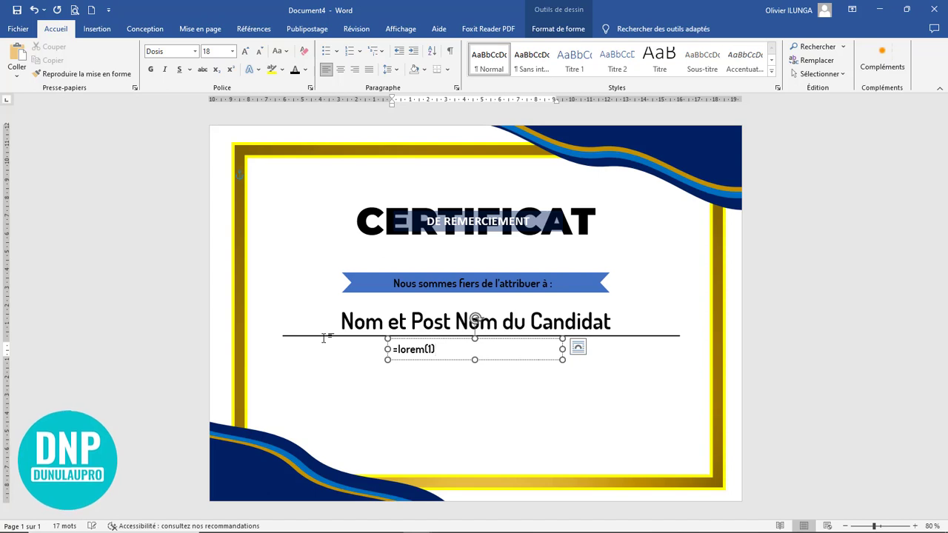
key("Return")
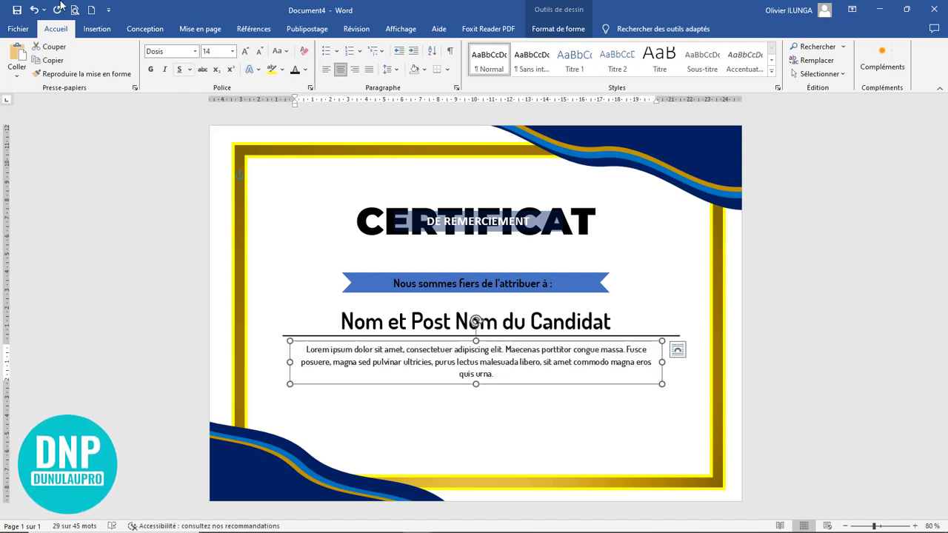
- Draw a short black 5,47 cm line at the lower left and place a copy at the lower right
left_click(97, 29)
left_click(167, 70)
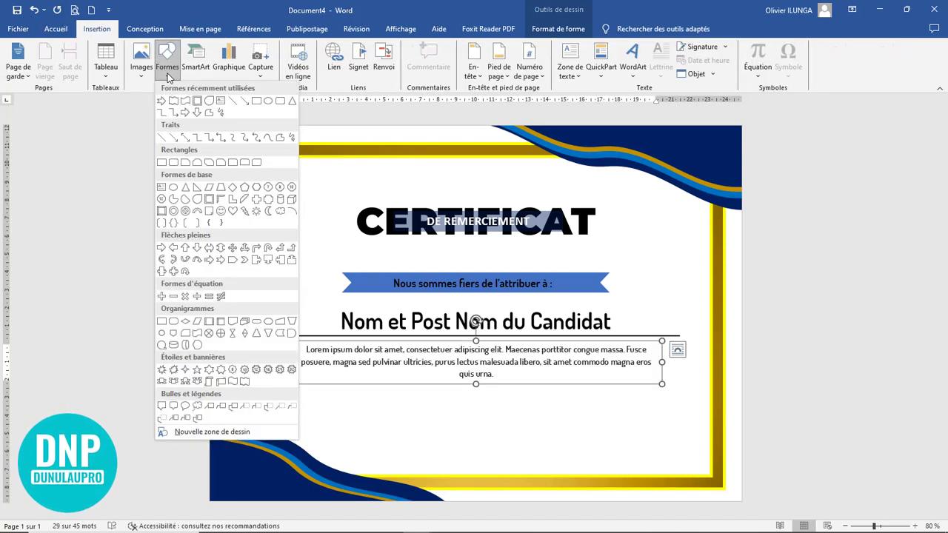
left_click(172, 152)
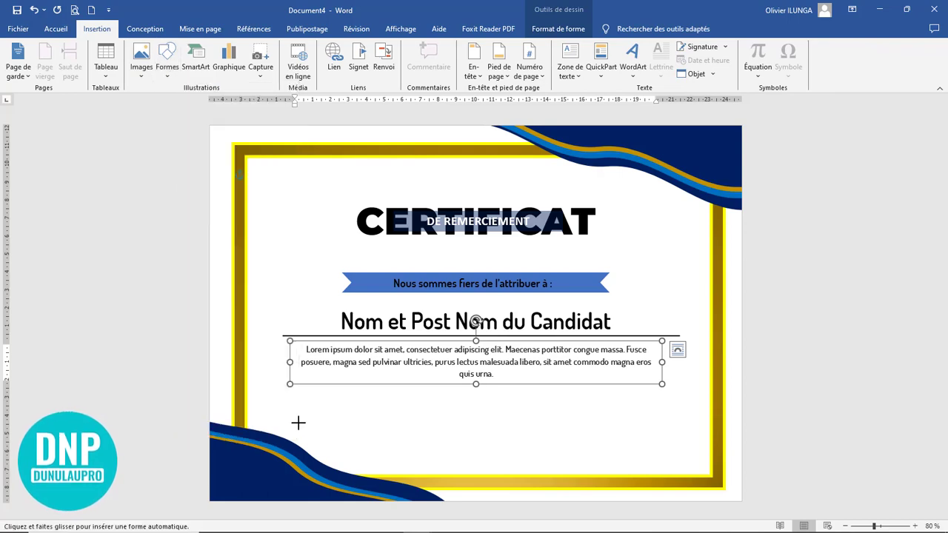
left_click_drag(292, 419, 406, 419)
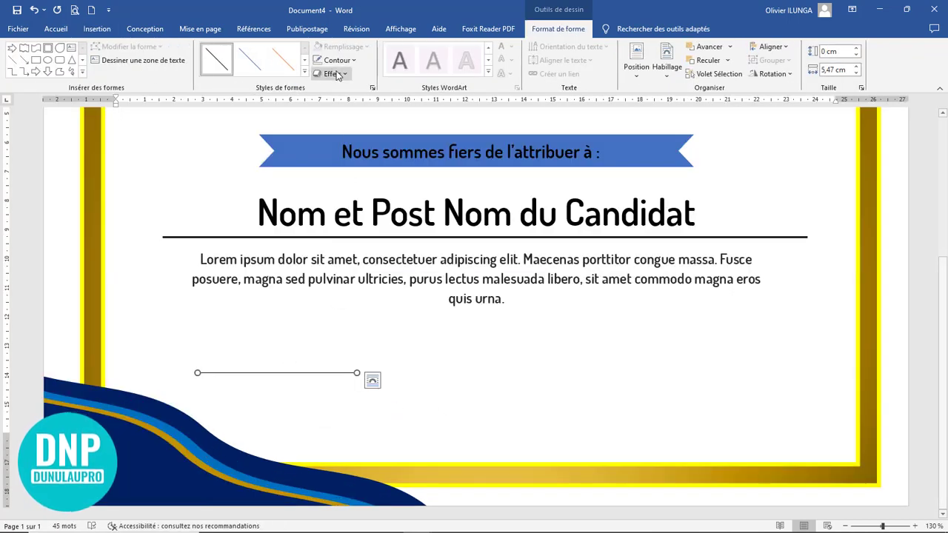
left_click(337, 60)
left_click(328, 78)
left_click_drag(768, 386, 752, 381)
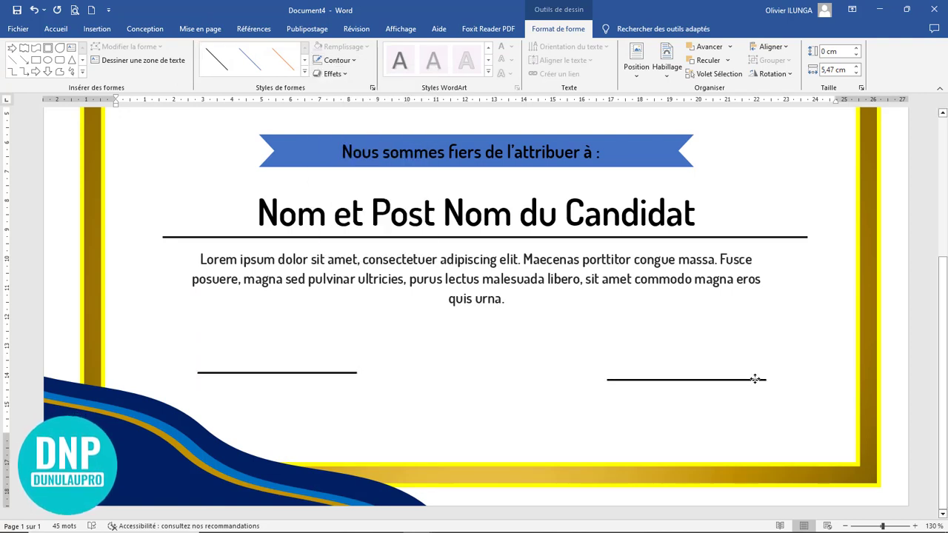
left_click_drag(754, 379, 767, 376)
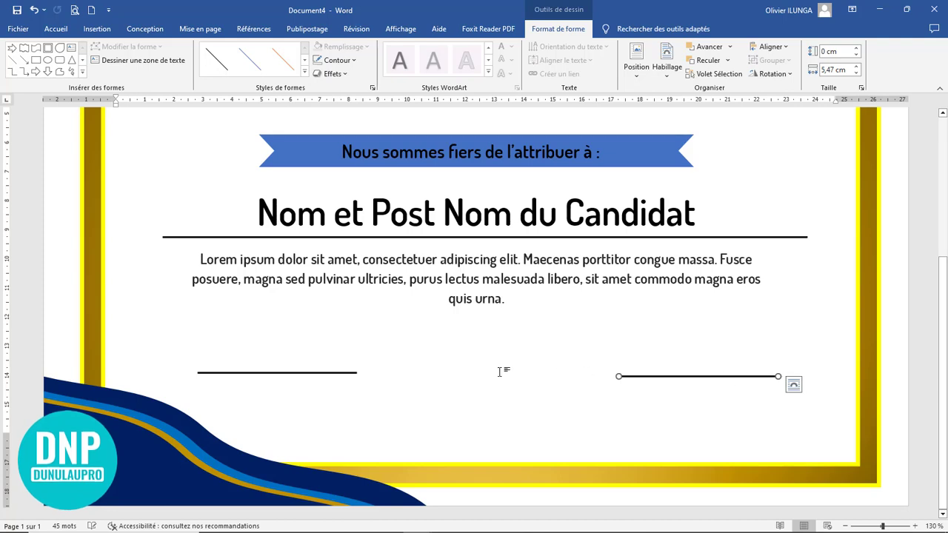
- Copy the banner text box under the right line as a narrow 'Signature' label
left_click(461, 152)
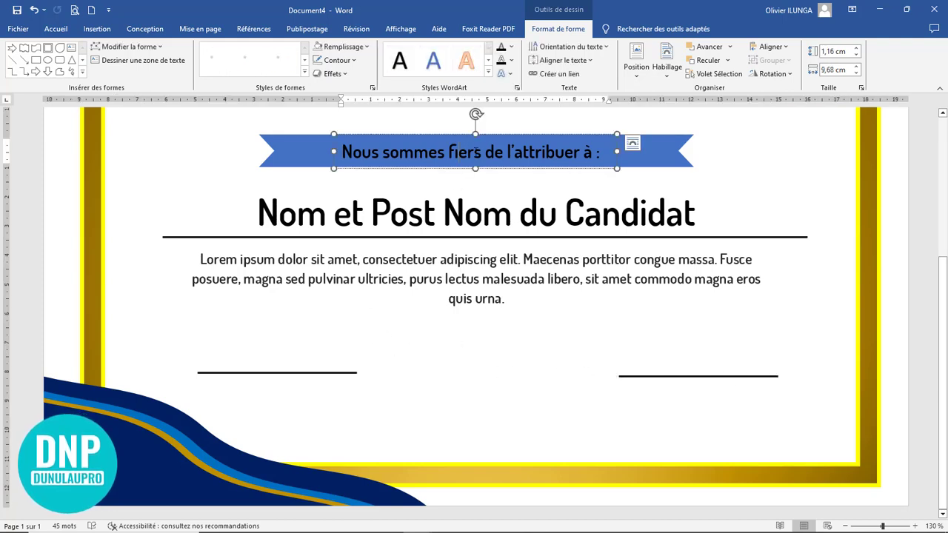
left_click_drag(482, 181, 460, 357)
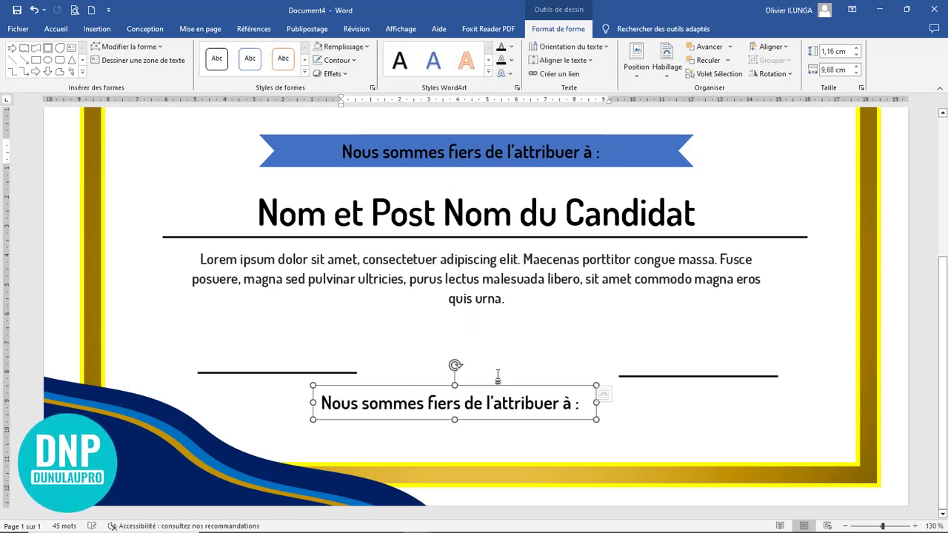
left_click_drag(585, 404, 274, 401)
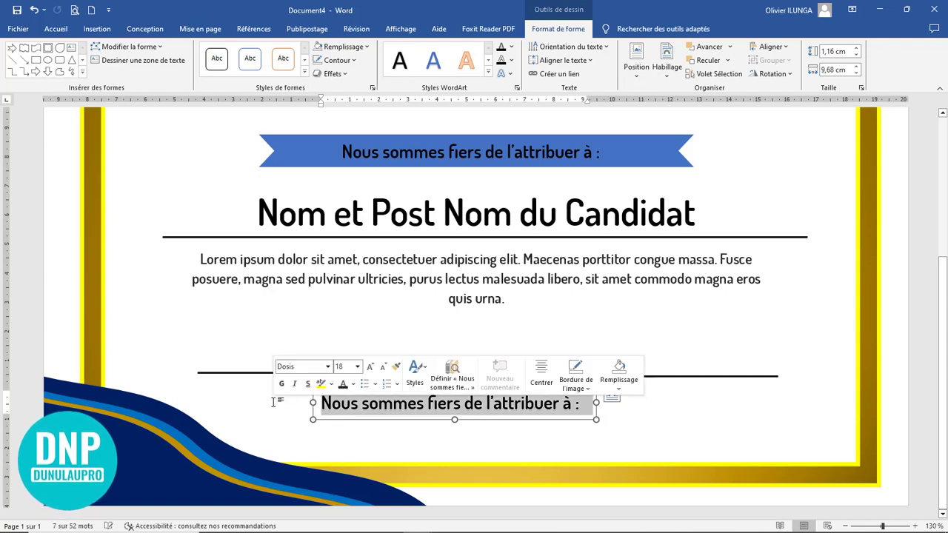
type("S")
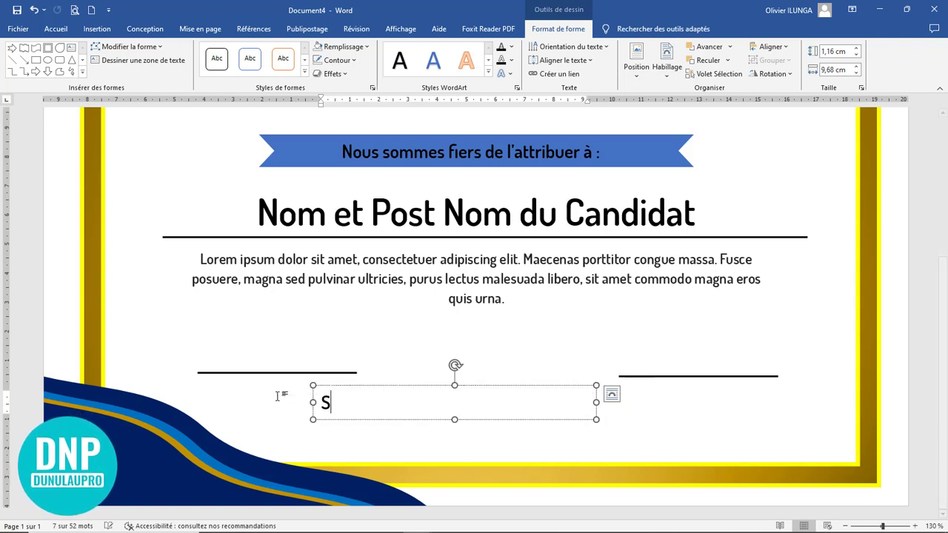
type("ignatur")
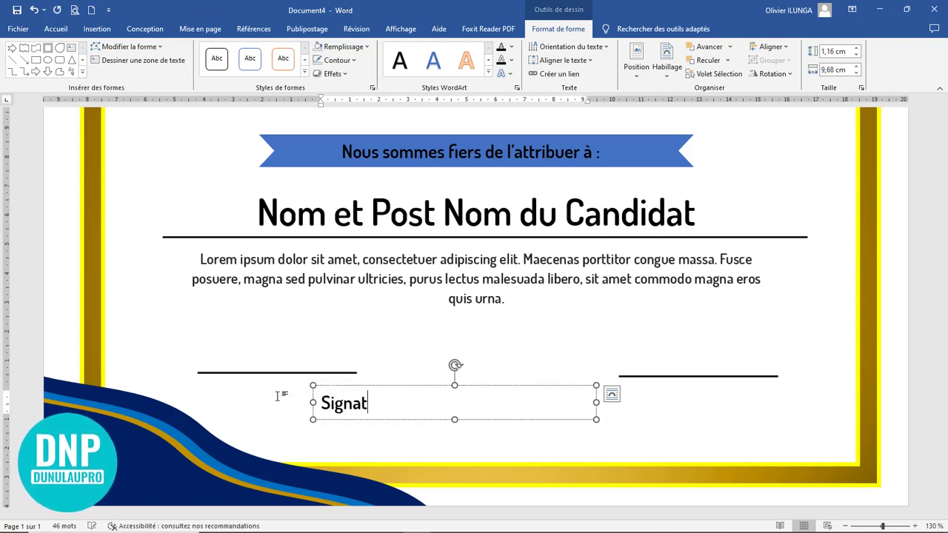
type("e")
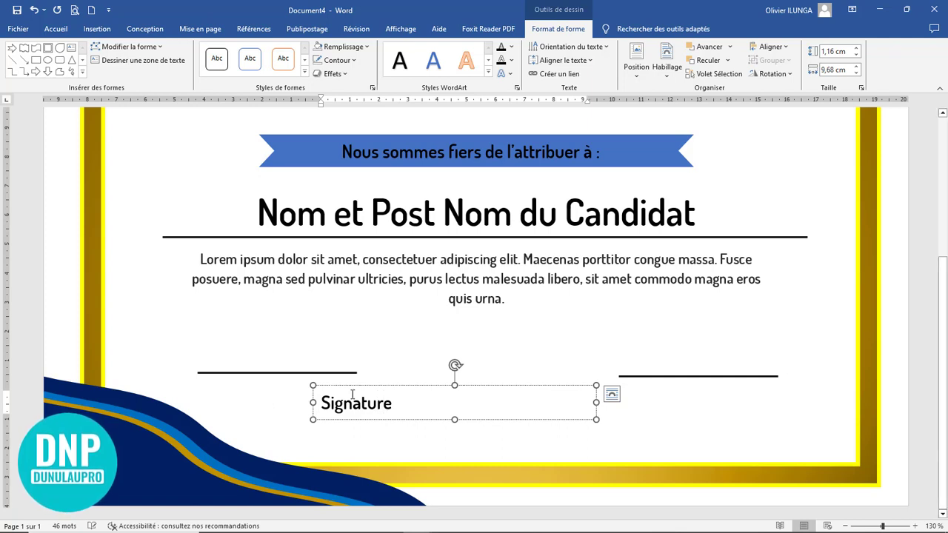
mouse_move(593, 402)
left_mouse_down()
mouse_move(419, 403)
mouse_move(742, 376)
left_mouse_up()
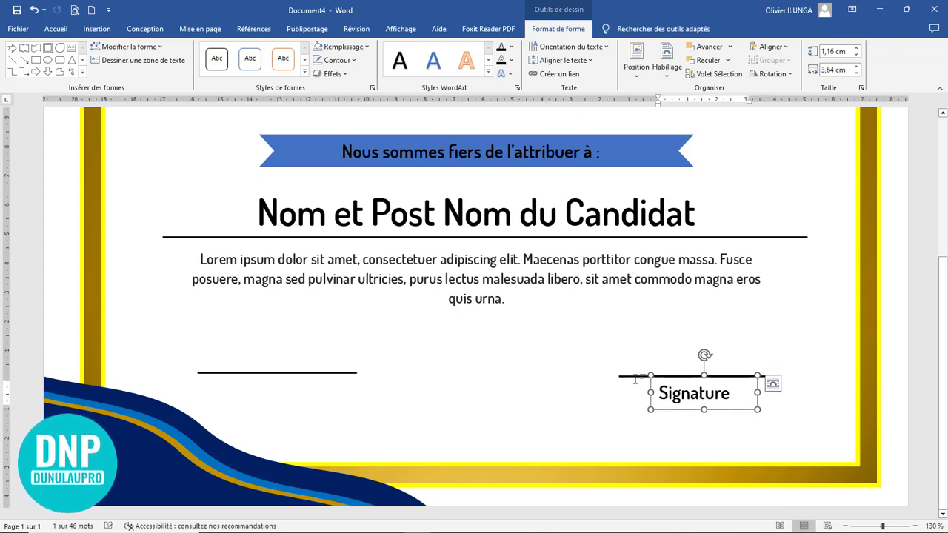
- Copy the label under the left line as 'Date', centred beneath the line
mouse_move(742, 376)
left_mouse_down("ctrl")
mouse_move(290, 381)
mouse_move(307, 363)
mouse_move(212, 387)
left_mouse_up("ctrl")
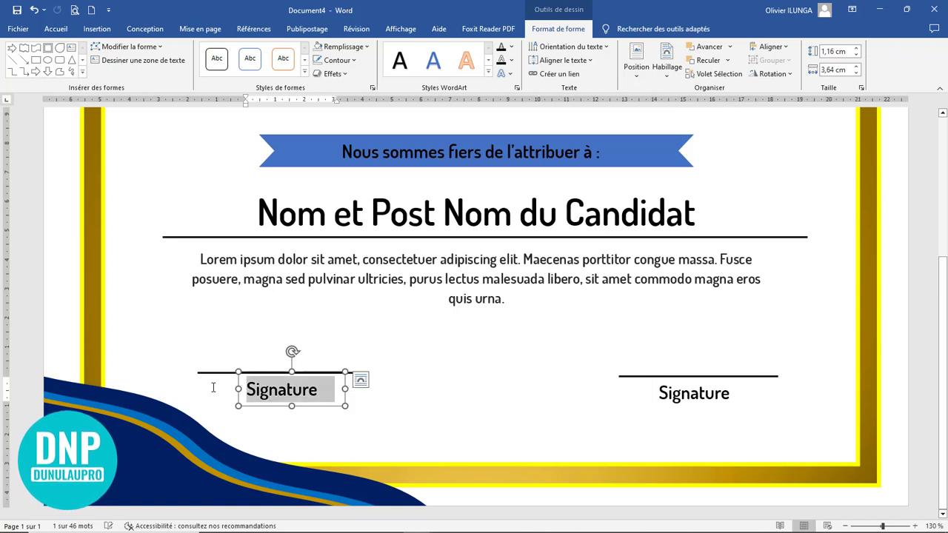
type("Dat")
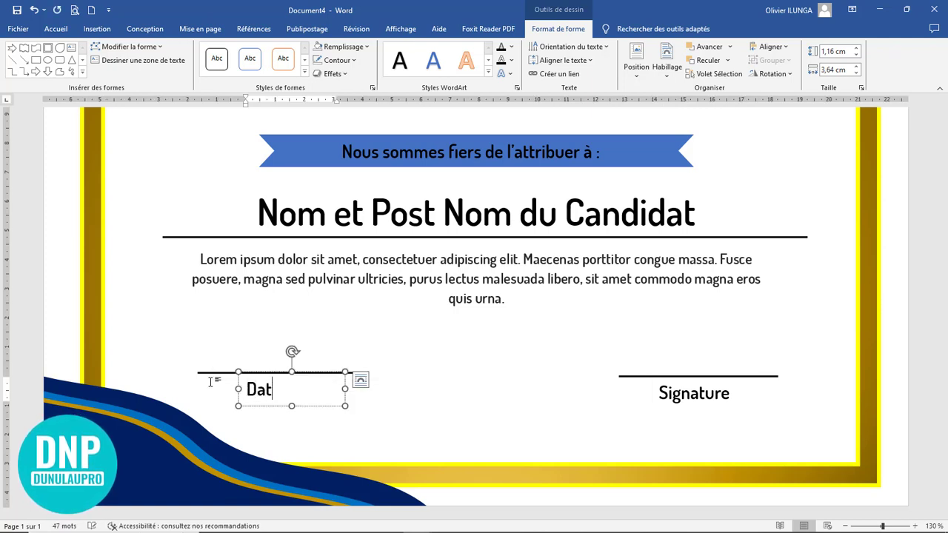
type("e")
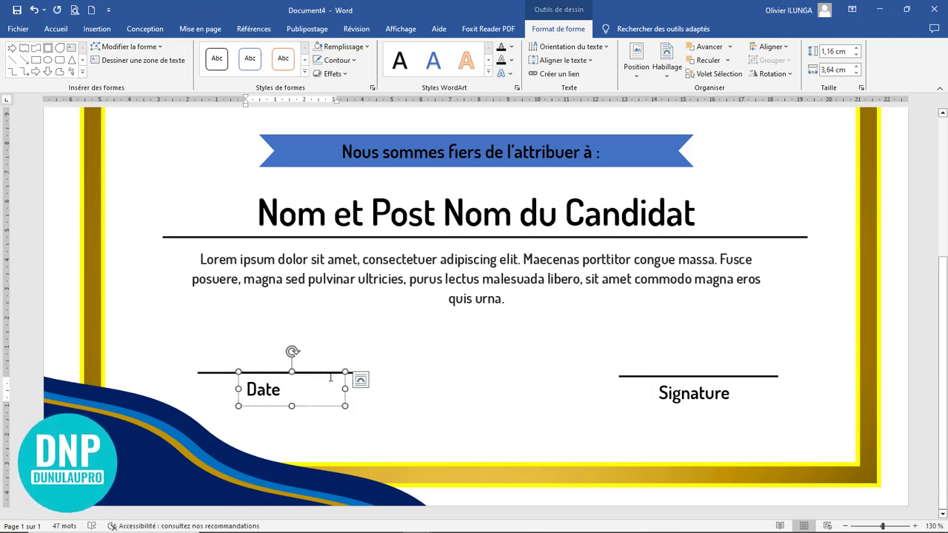
left_click(55, 28)
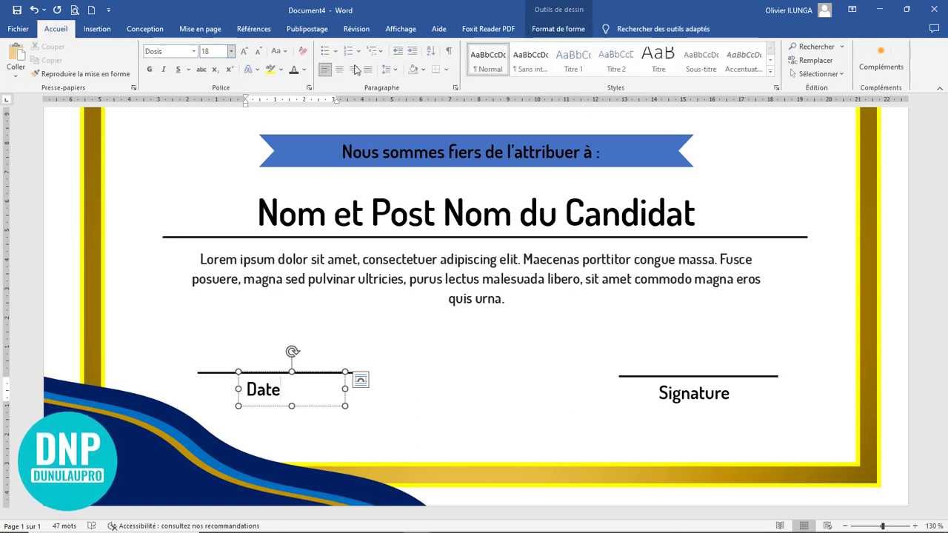
left_click(340, 70)
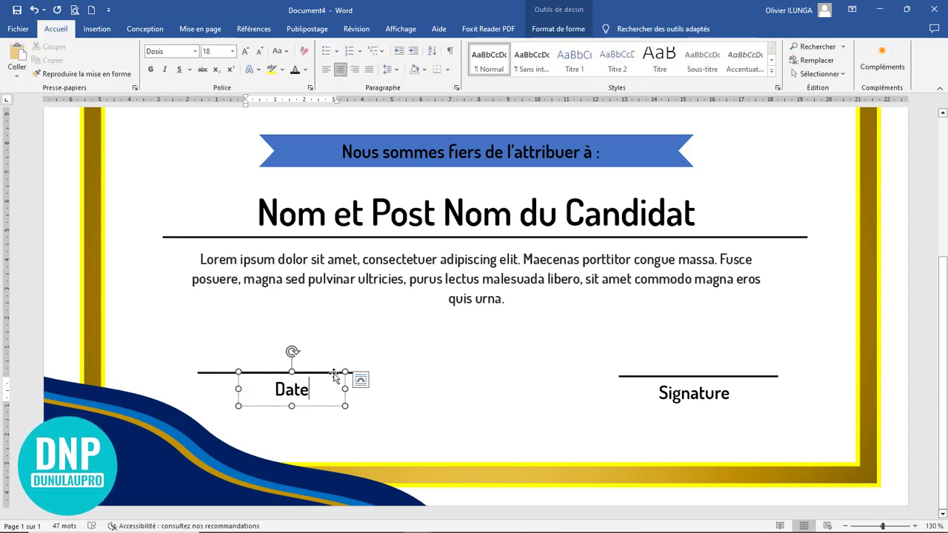
left_click_drag(334, 373, 322, 373)
left_click(417, 402)
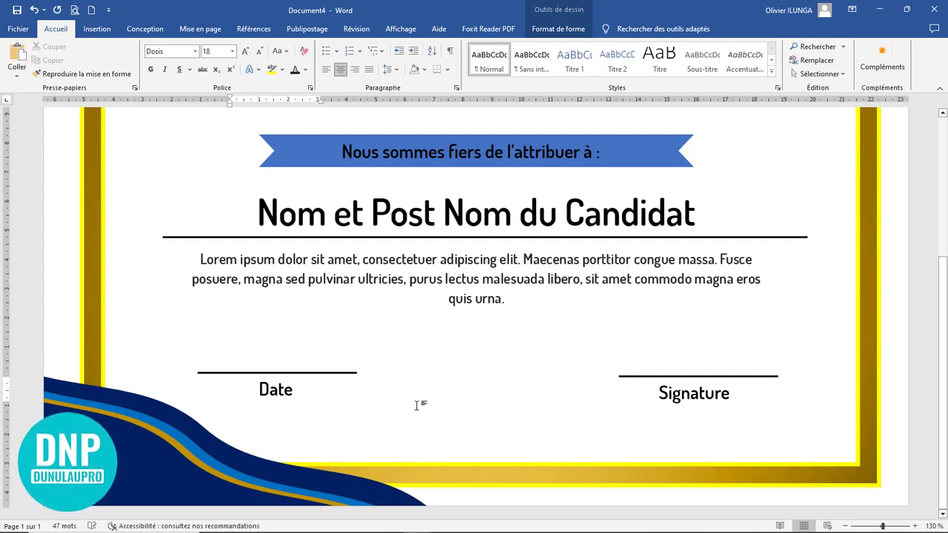
scroll(435, 365, "up", 3)
scroll(435, 366, "down", 7, "ctrl")
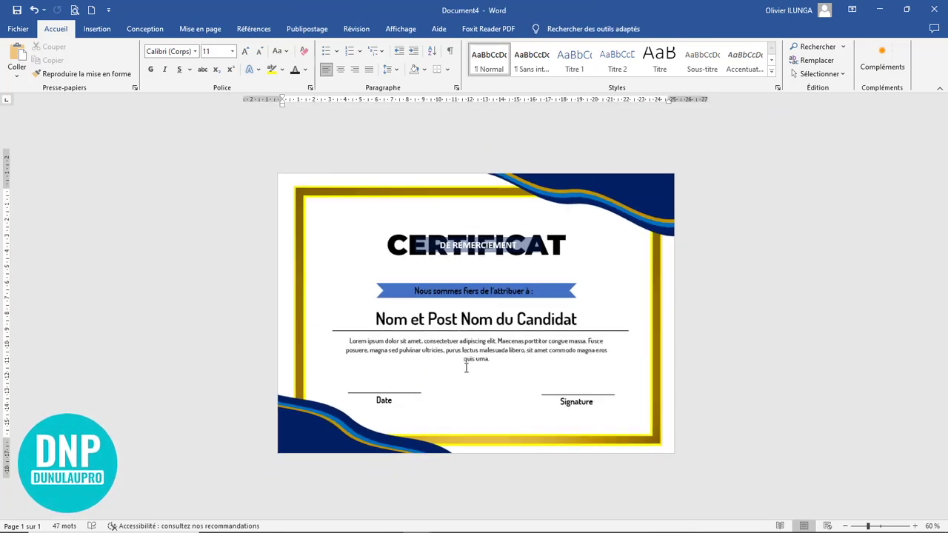
scroll(463, 368, "up", 2, "ctrl")
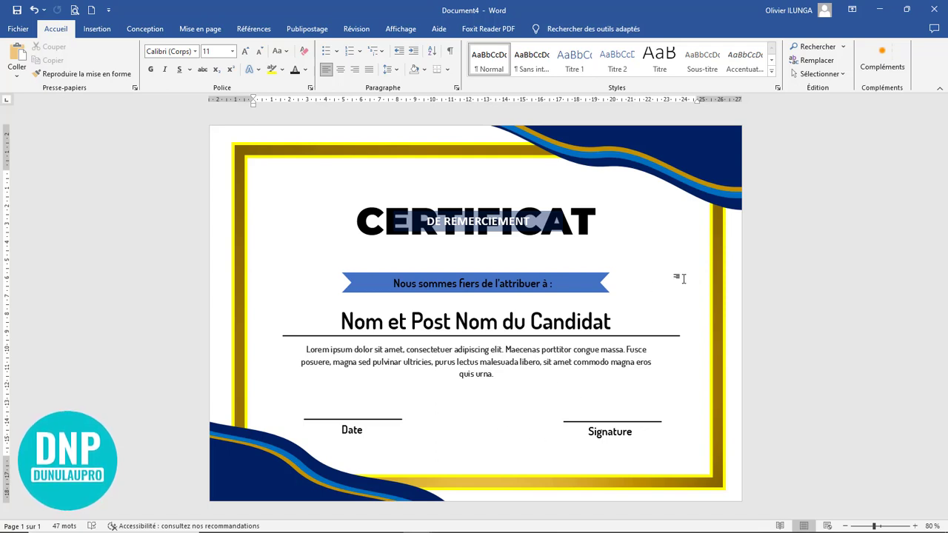
double_click(450, 408)
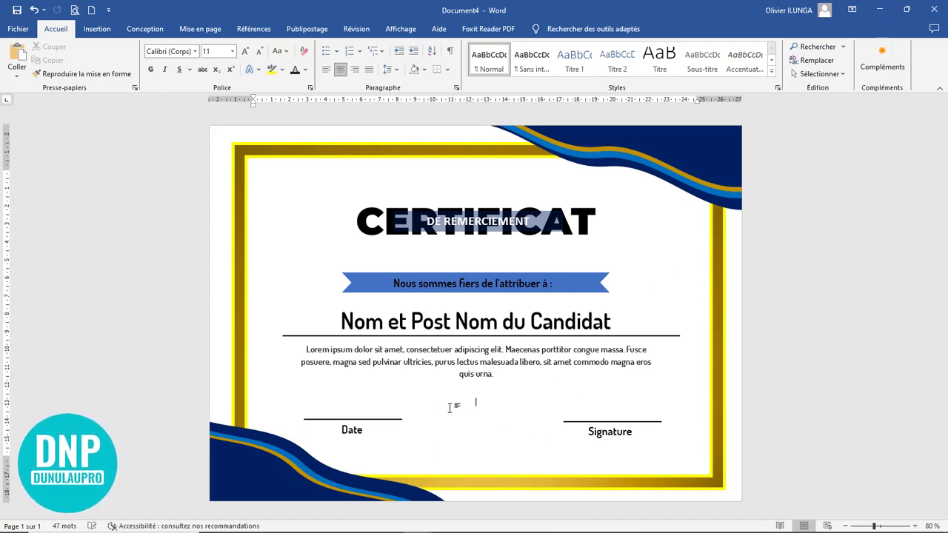
- Paste the medal image, shrink it and place it left of the CERTIFICAT title
left_click(17, 53)
left_click_drag(296, 452, 486, 423)
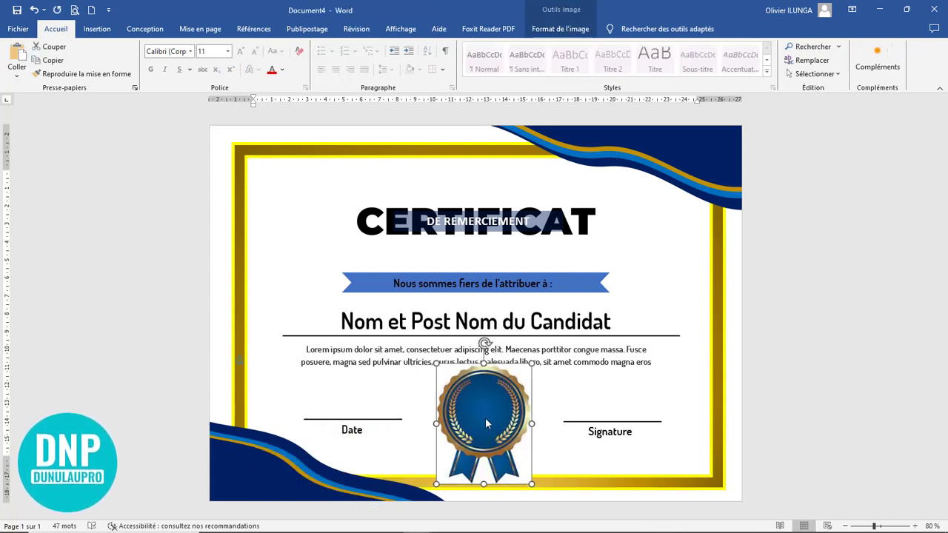
left_click_drag(532, 484, 512, 456)
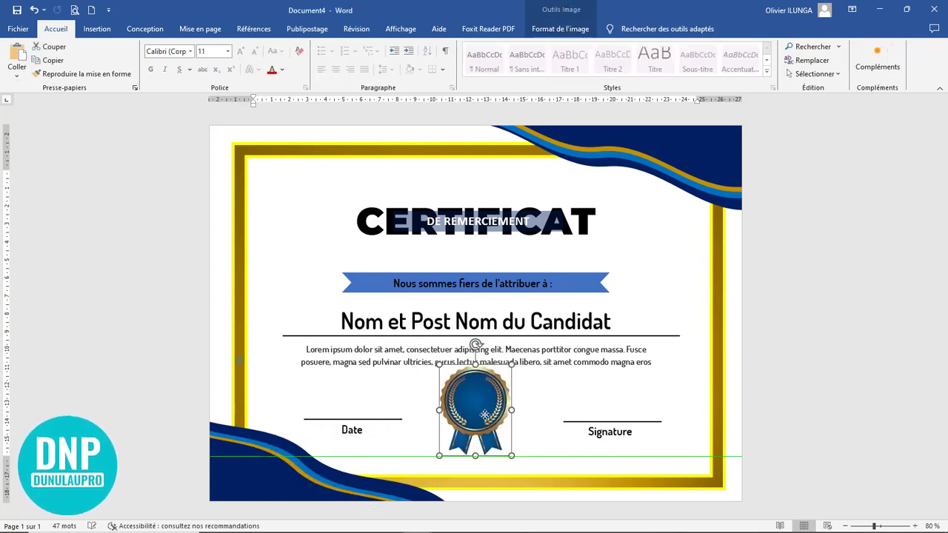
mouse_move(485, 416)
left_mouse_down()
mouse_move(491, 426)
mouse_move(301, 216)
left_mouse_up()
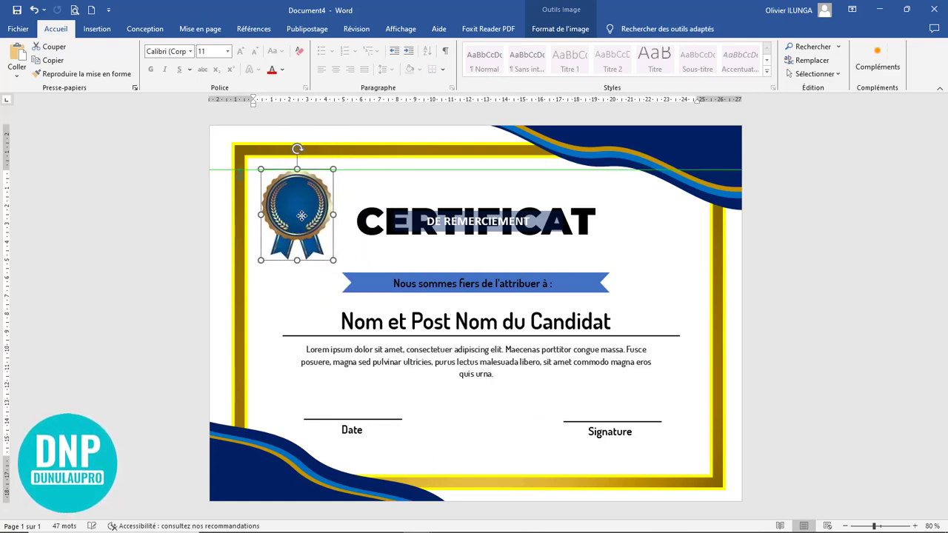
mouse_move(301, 216)
left_mouse_down()
mouse_move(306, 246)
mouse_move(310, 202)
left_mouse_up()
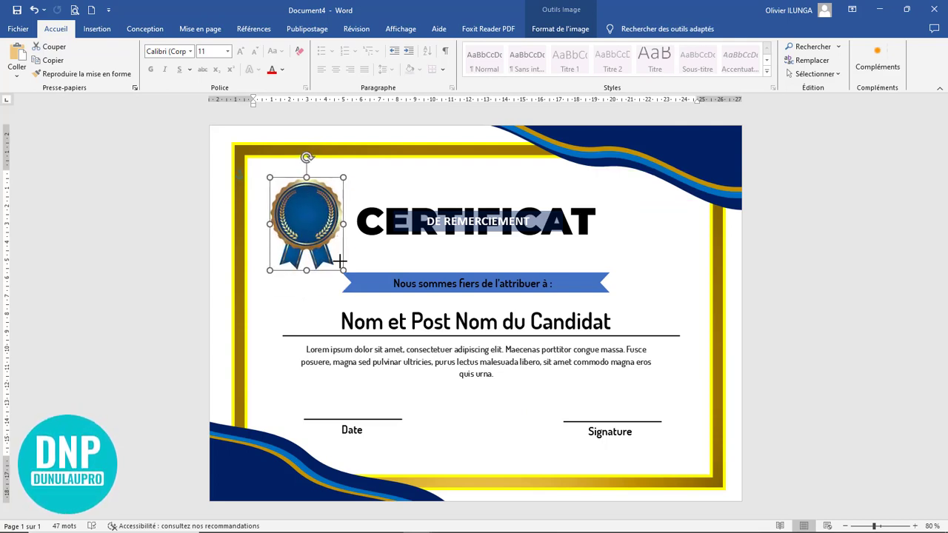
left_click_drag(343, 269, 328, 248)
mouse_move(305, 208)
left_mouse_down()
mouse_move(309, 220)
mouse_move(608, 238)
mouse_move(606, 214)
mouse_move(559, 404)
left_mouse_up()
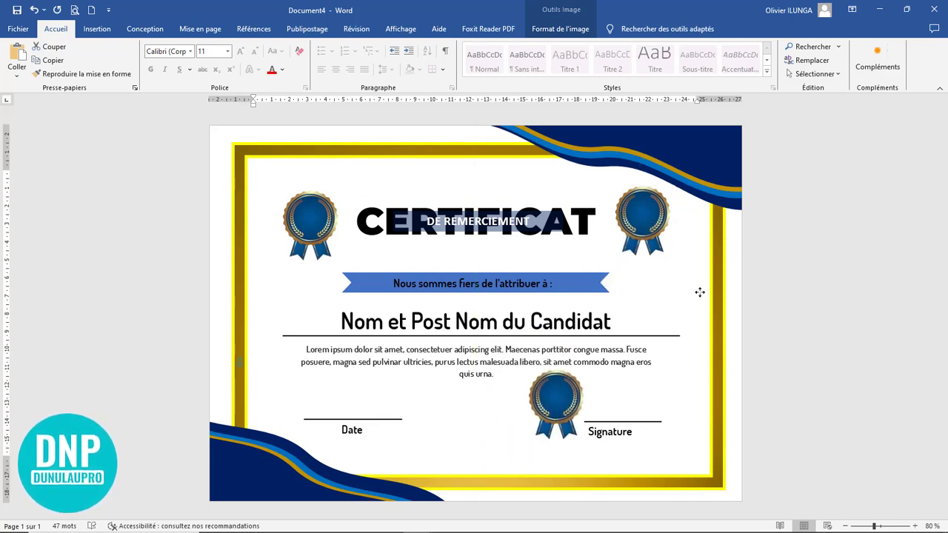
- Delete the extra medal copy and align the right medal beside the title
left_click_drag(700, 293, 680, 295)
key("Delete")
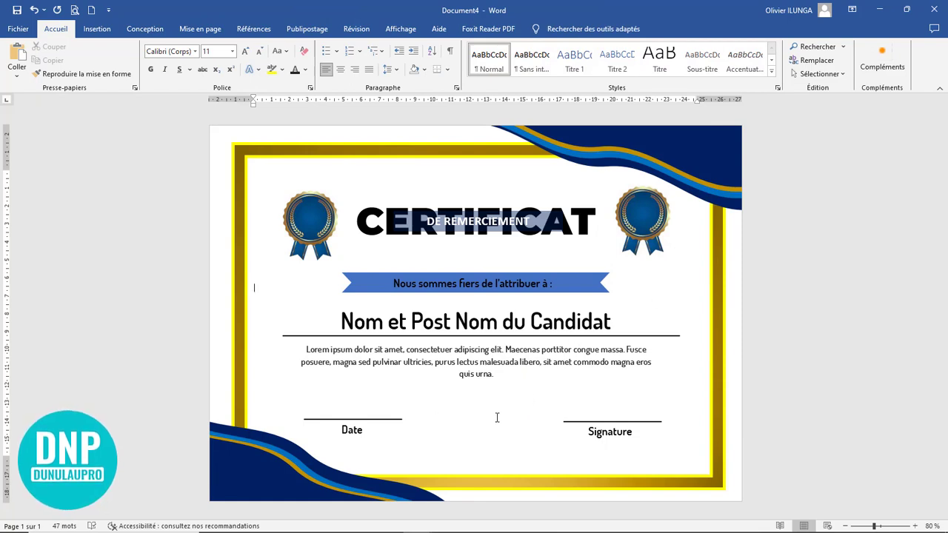
left_click(644, 219)
left_click_drag(642, 214, 645, 215)
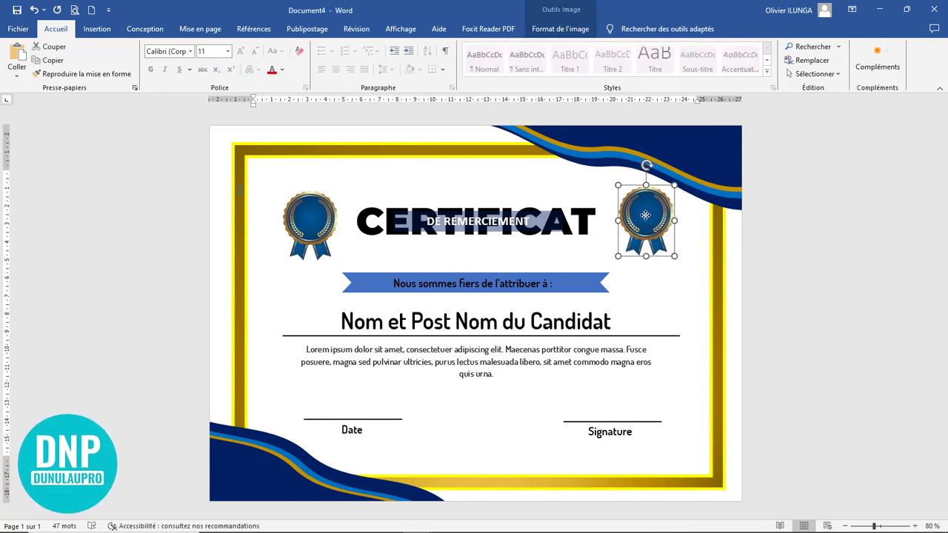
left_click(568, 285)
left_click(480, 404)
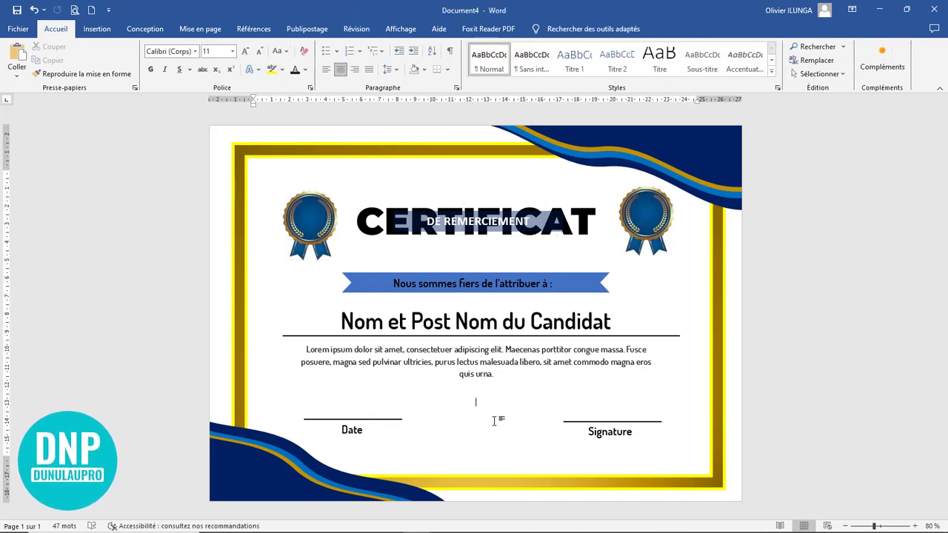
left_click(477, 222)
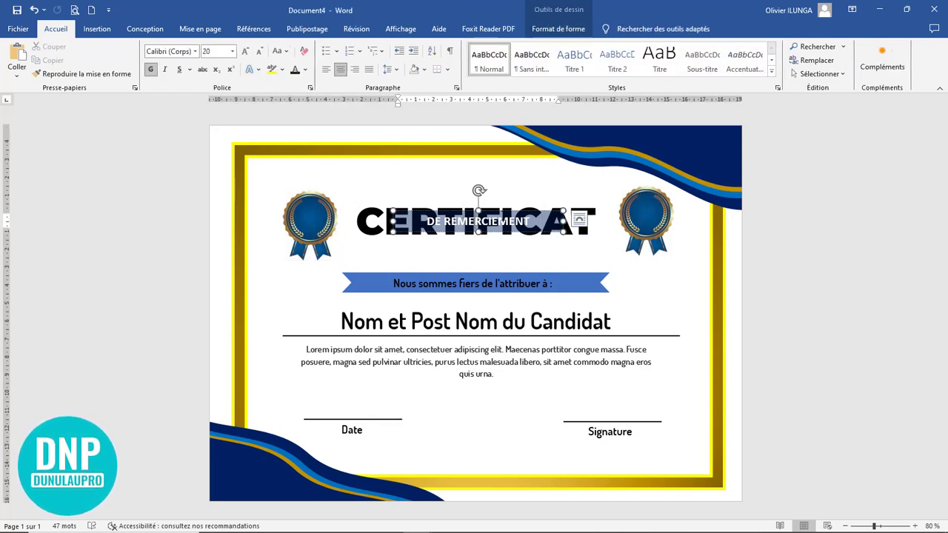
- Copy the Date text box onto the left medal badge and select its word
left_click_drag(506, 215, 456, 174, "ctrl")
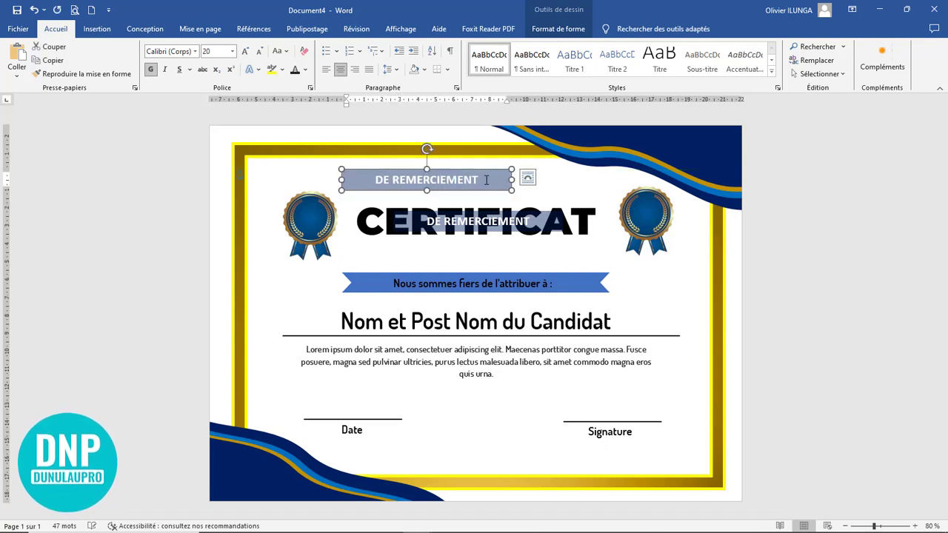
key("Delete")
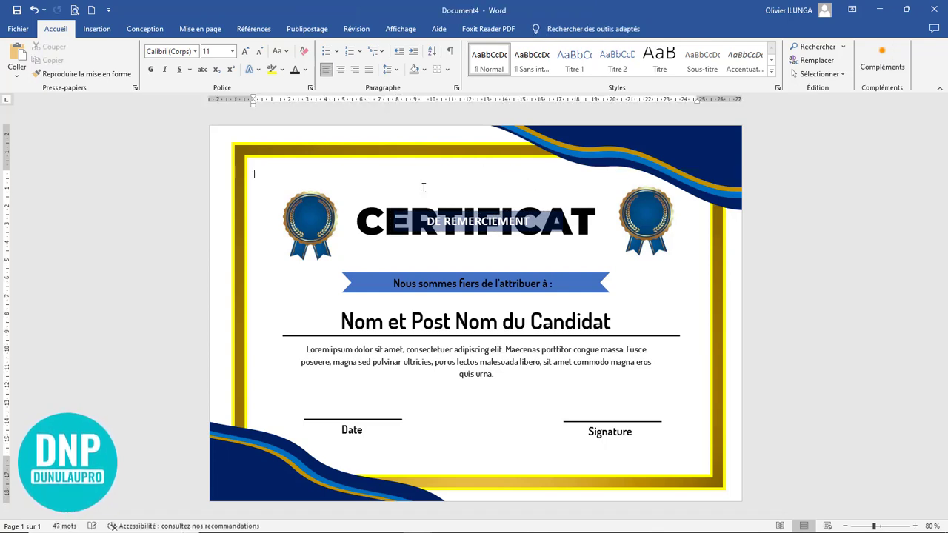
left_click(348, 431)
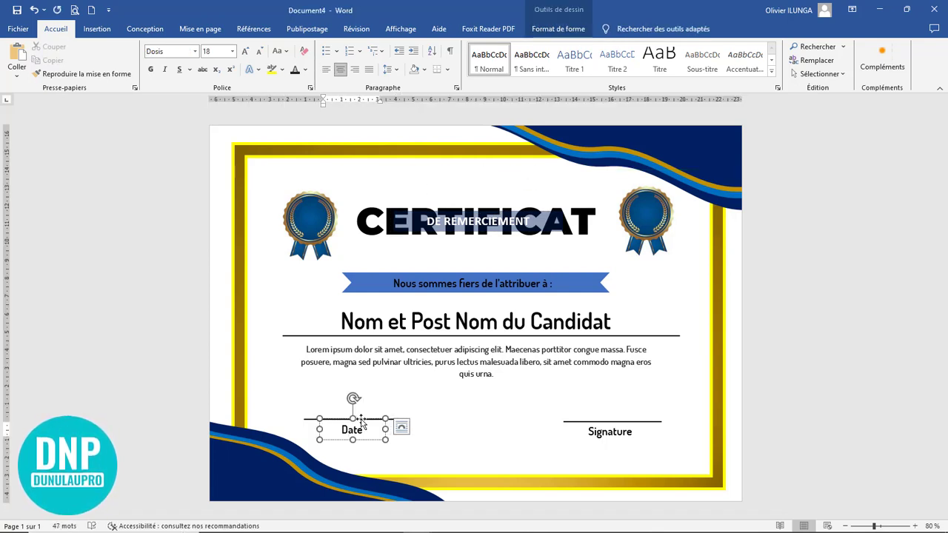
mouse_move(348, 431)
left_mouse_down("ctrl")
mouse_move(316, 222)
mouse_move(315, 239)
left_mouse_up("ctrl")
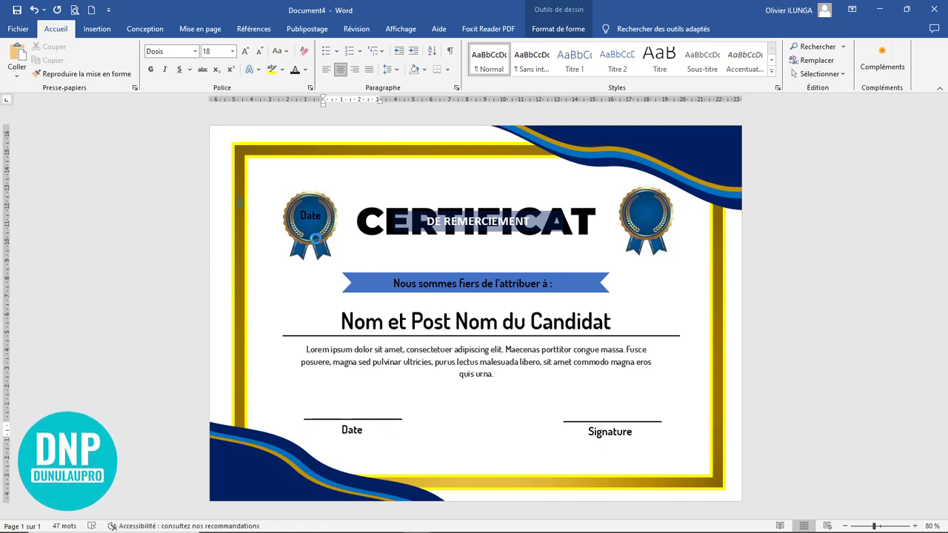
double_click(310, 216)
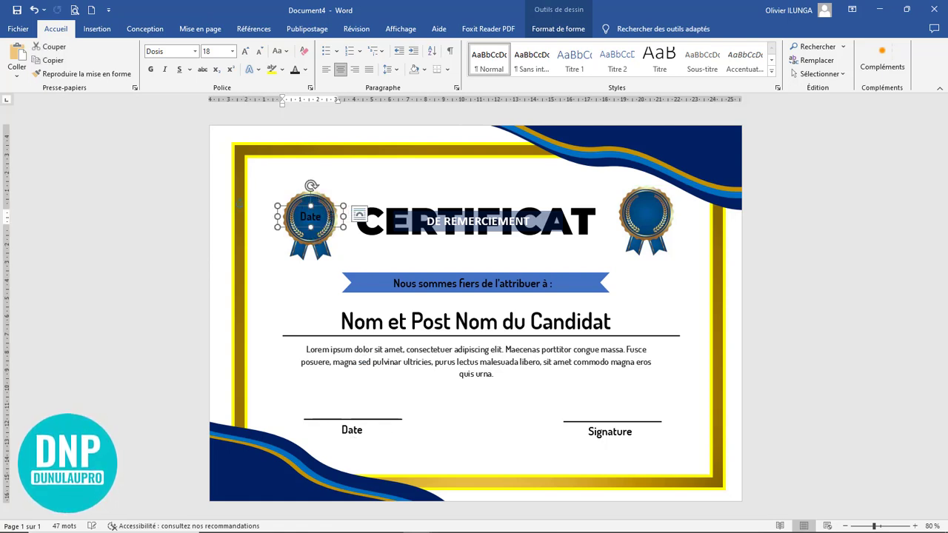
scroll(393, 269, "up", 6, "ctrl")
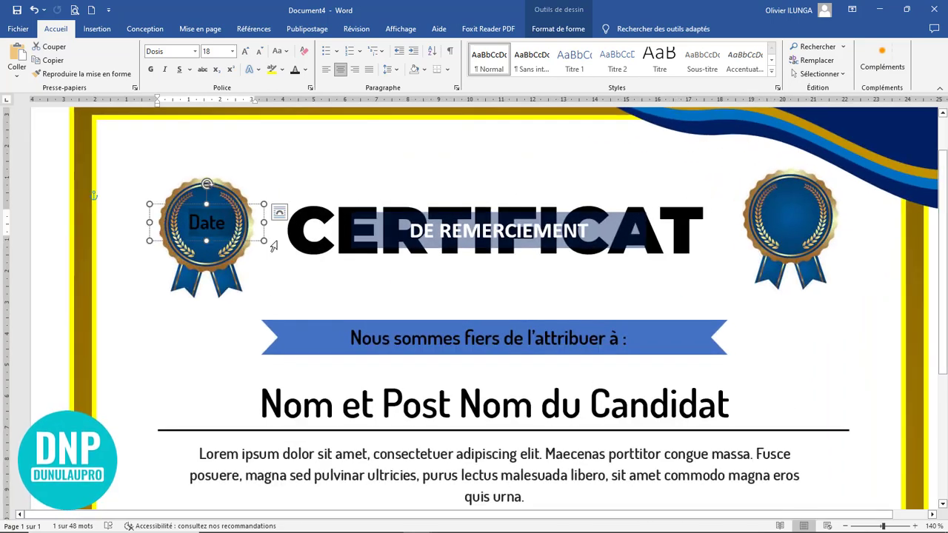
- Label the left medal 'Excellent' in 12 pt white text and copy it onto the right medal
type("Exce")
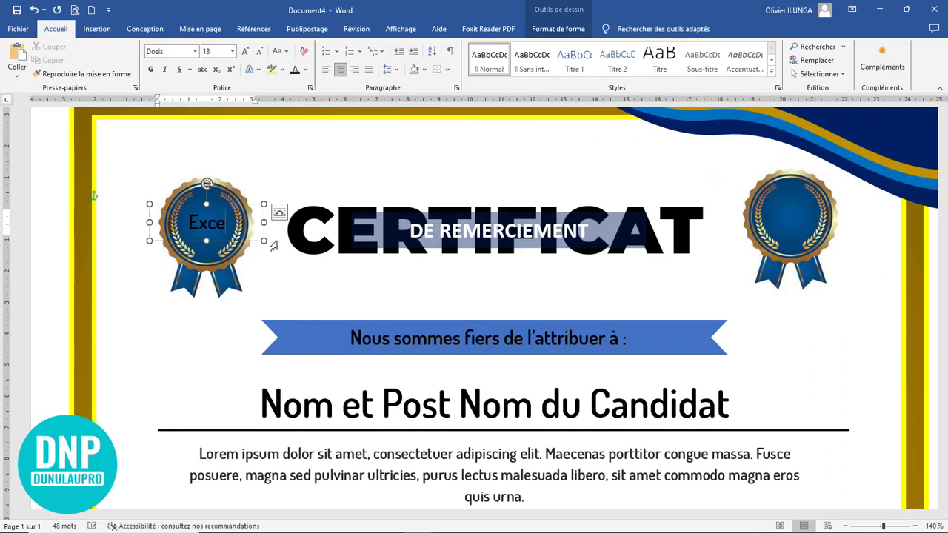
type("llent")
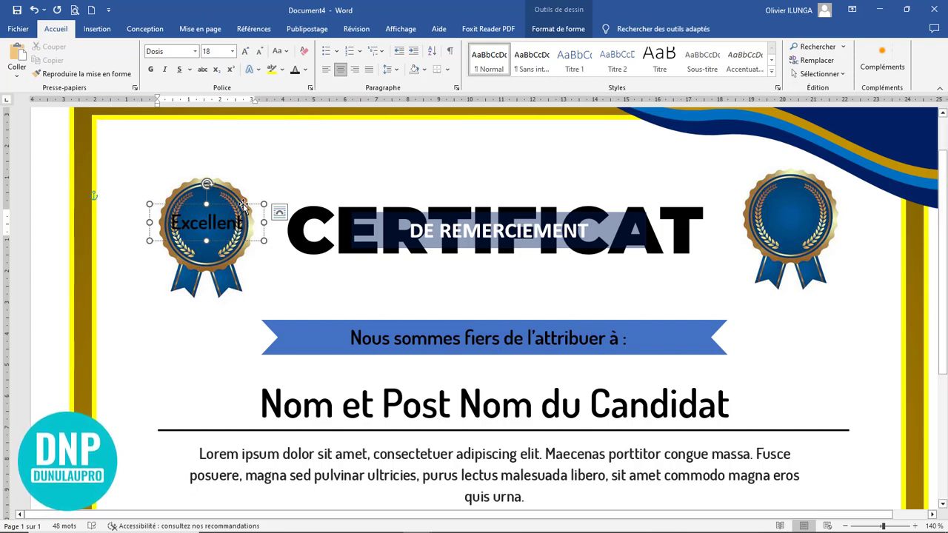
double_click(208, 223)
left_click(260, 51)
left_click(260, 51)
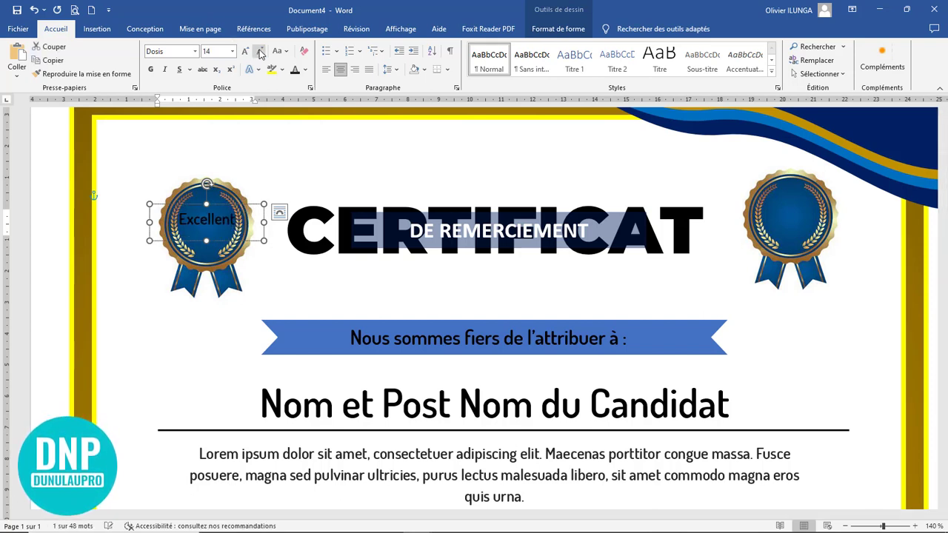
left_click(260, 51)
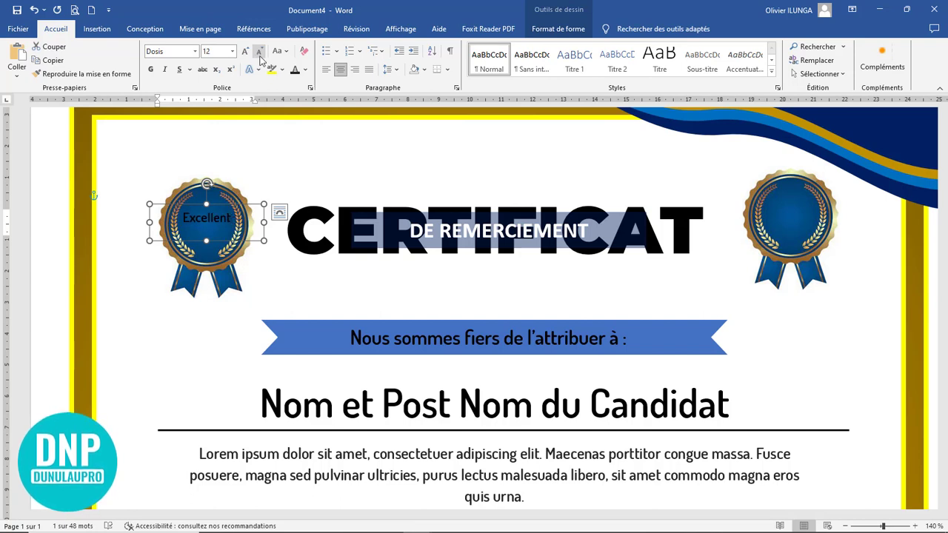
mouse_move(263, 241)
left_mouse_down()
mouse_move(265, 230)
mouse_move(215, 217)
mouse_move(229, 212)
left_mouse_up()
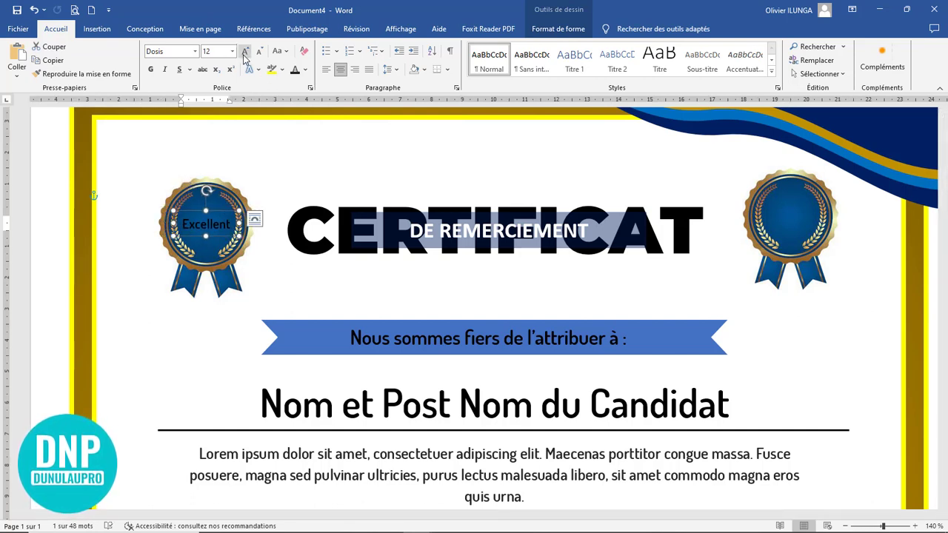
left_click(305, 70)
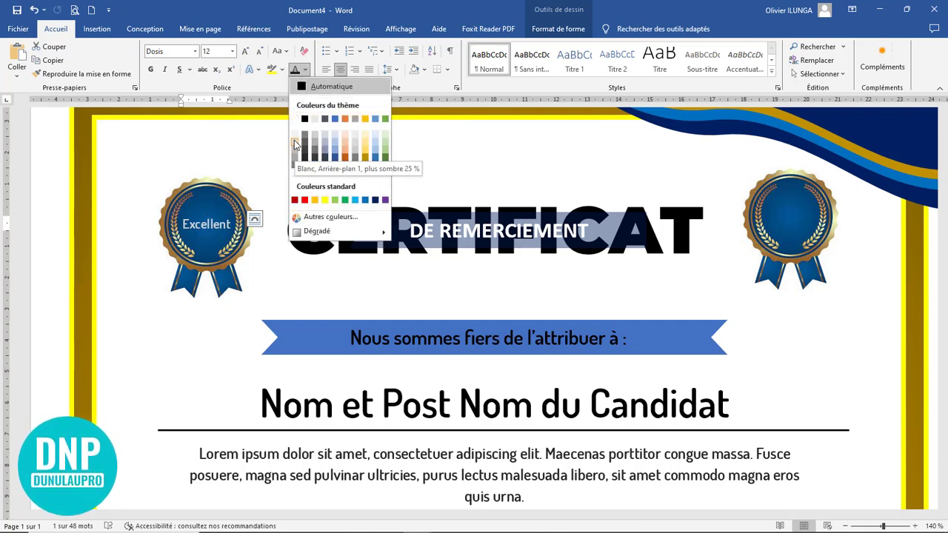
left_click(294, 153)
left_click_drag(211, 215, 777, 203)
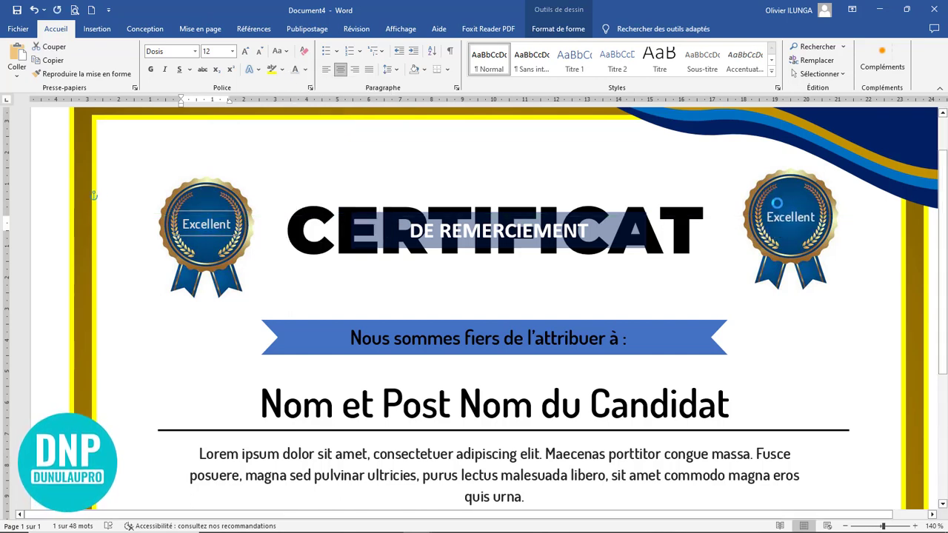
- Deselect the title, review the finished certificate and collapse the ribbon
left_click(575, 275)
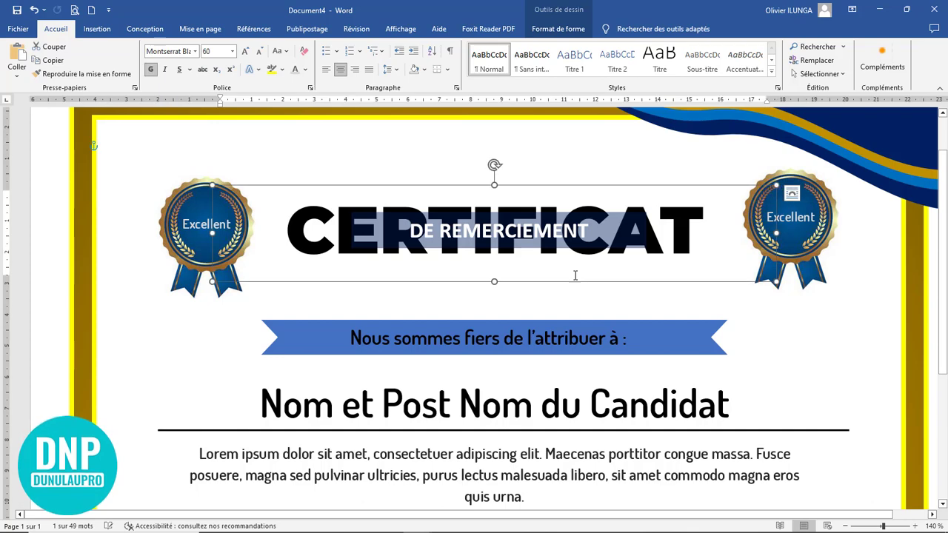
left_click(780, 339)
scroll(778, 337, "down", 8)
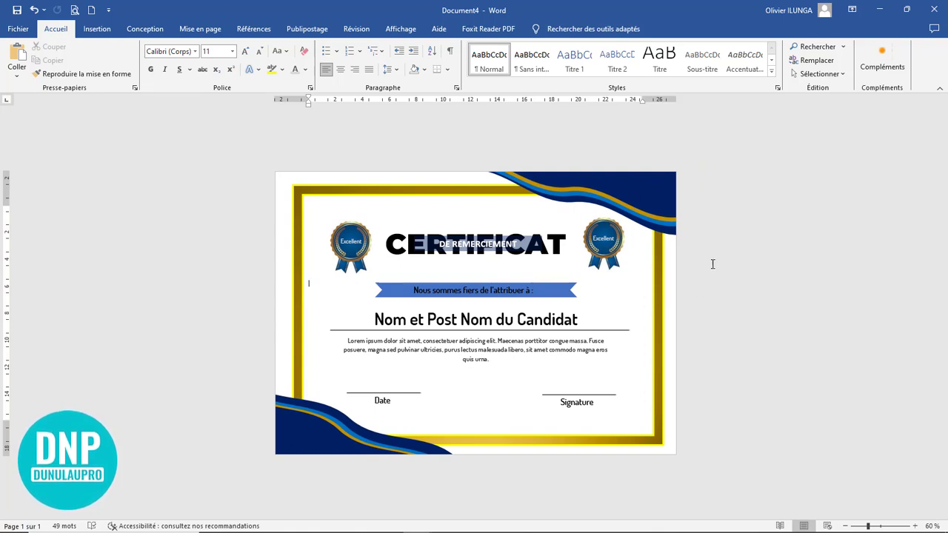
left_click(940, 88)
scroll(793, 175, "up", 2)
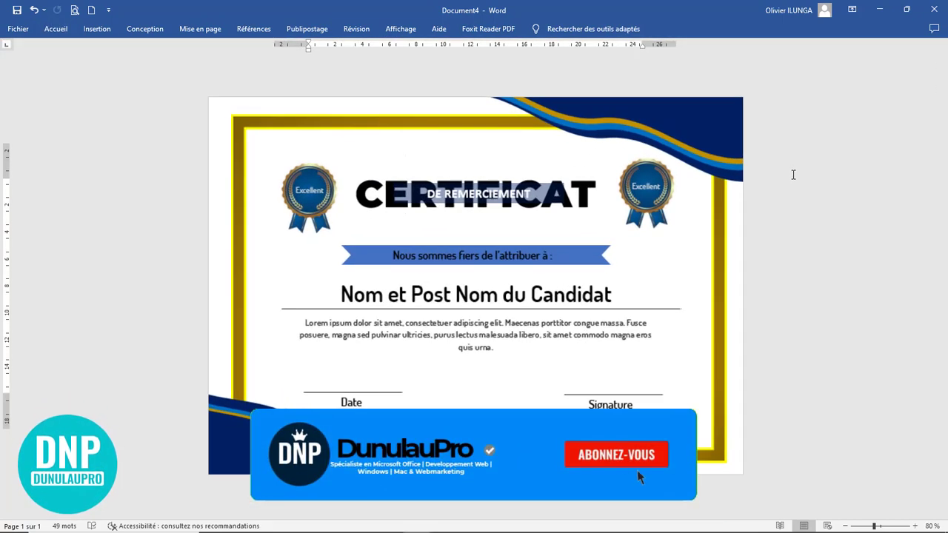